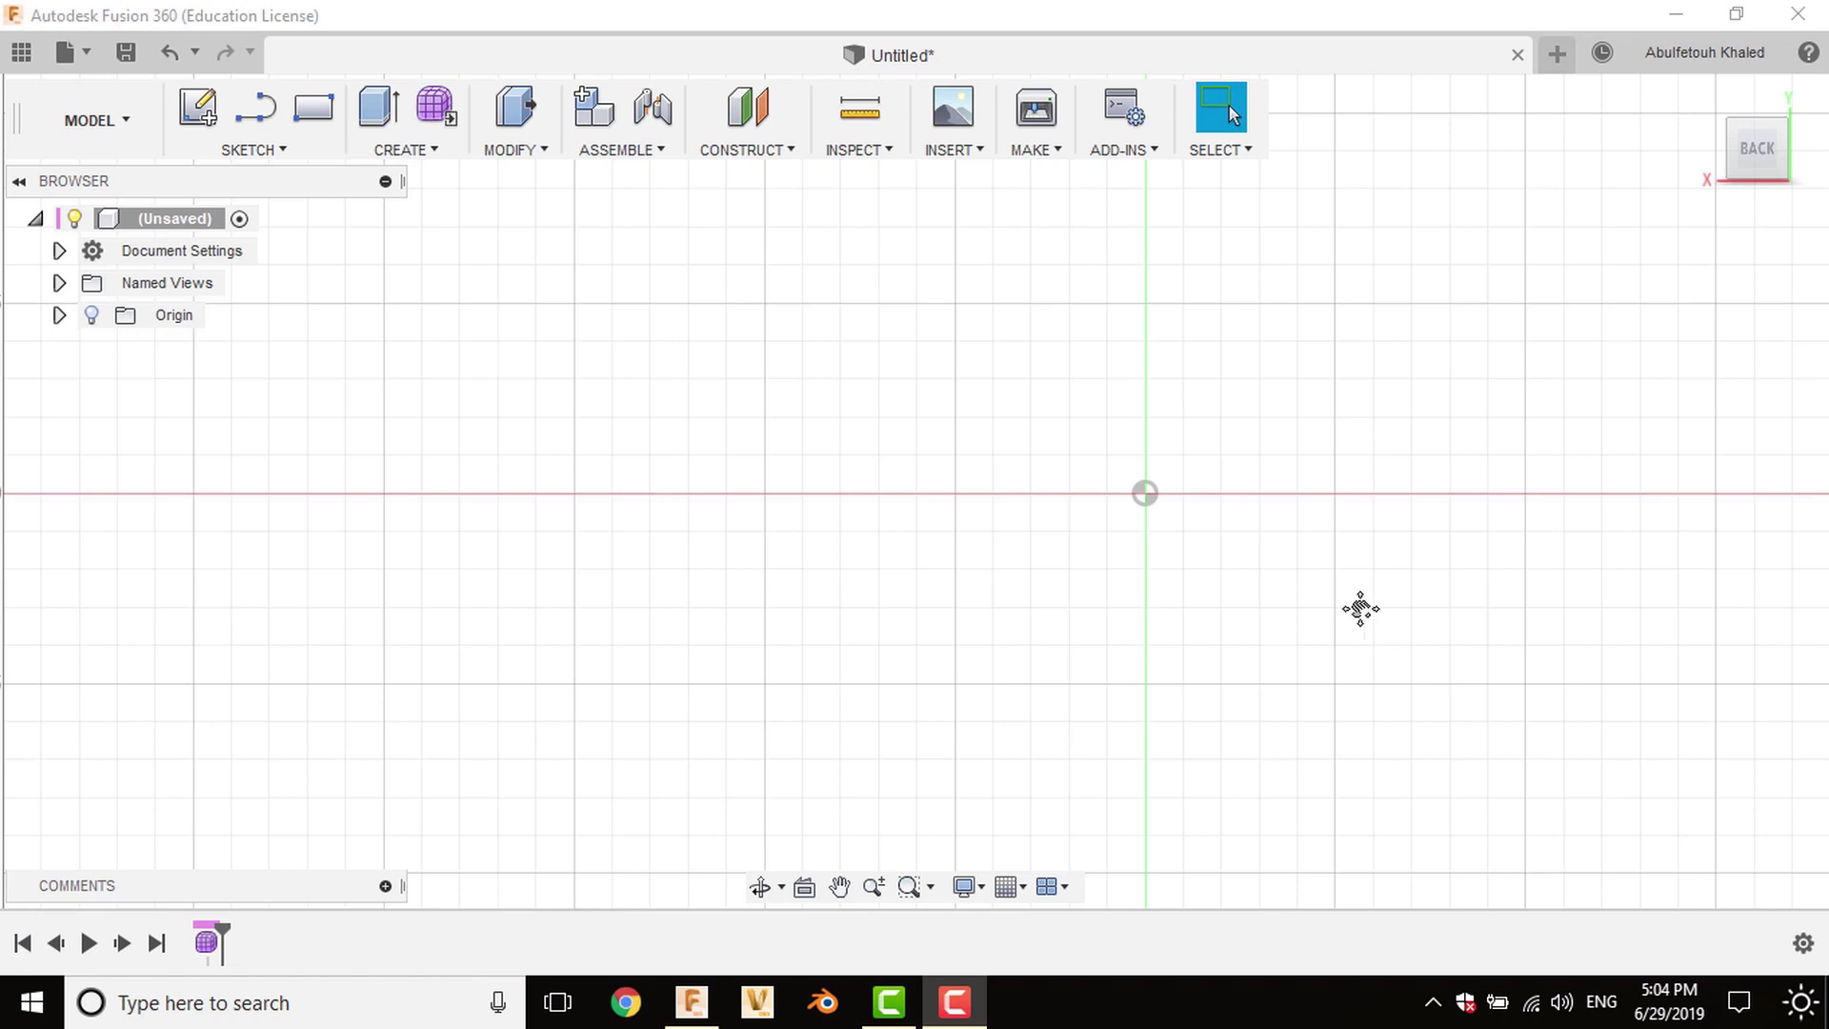
Start a new freeform T-spline form in the Sculpt environment.
middle_click_drag(1360, 608, 1169, 631)
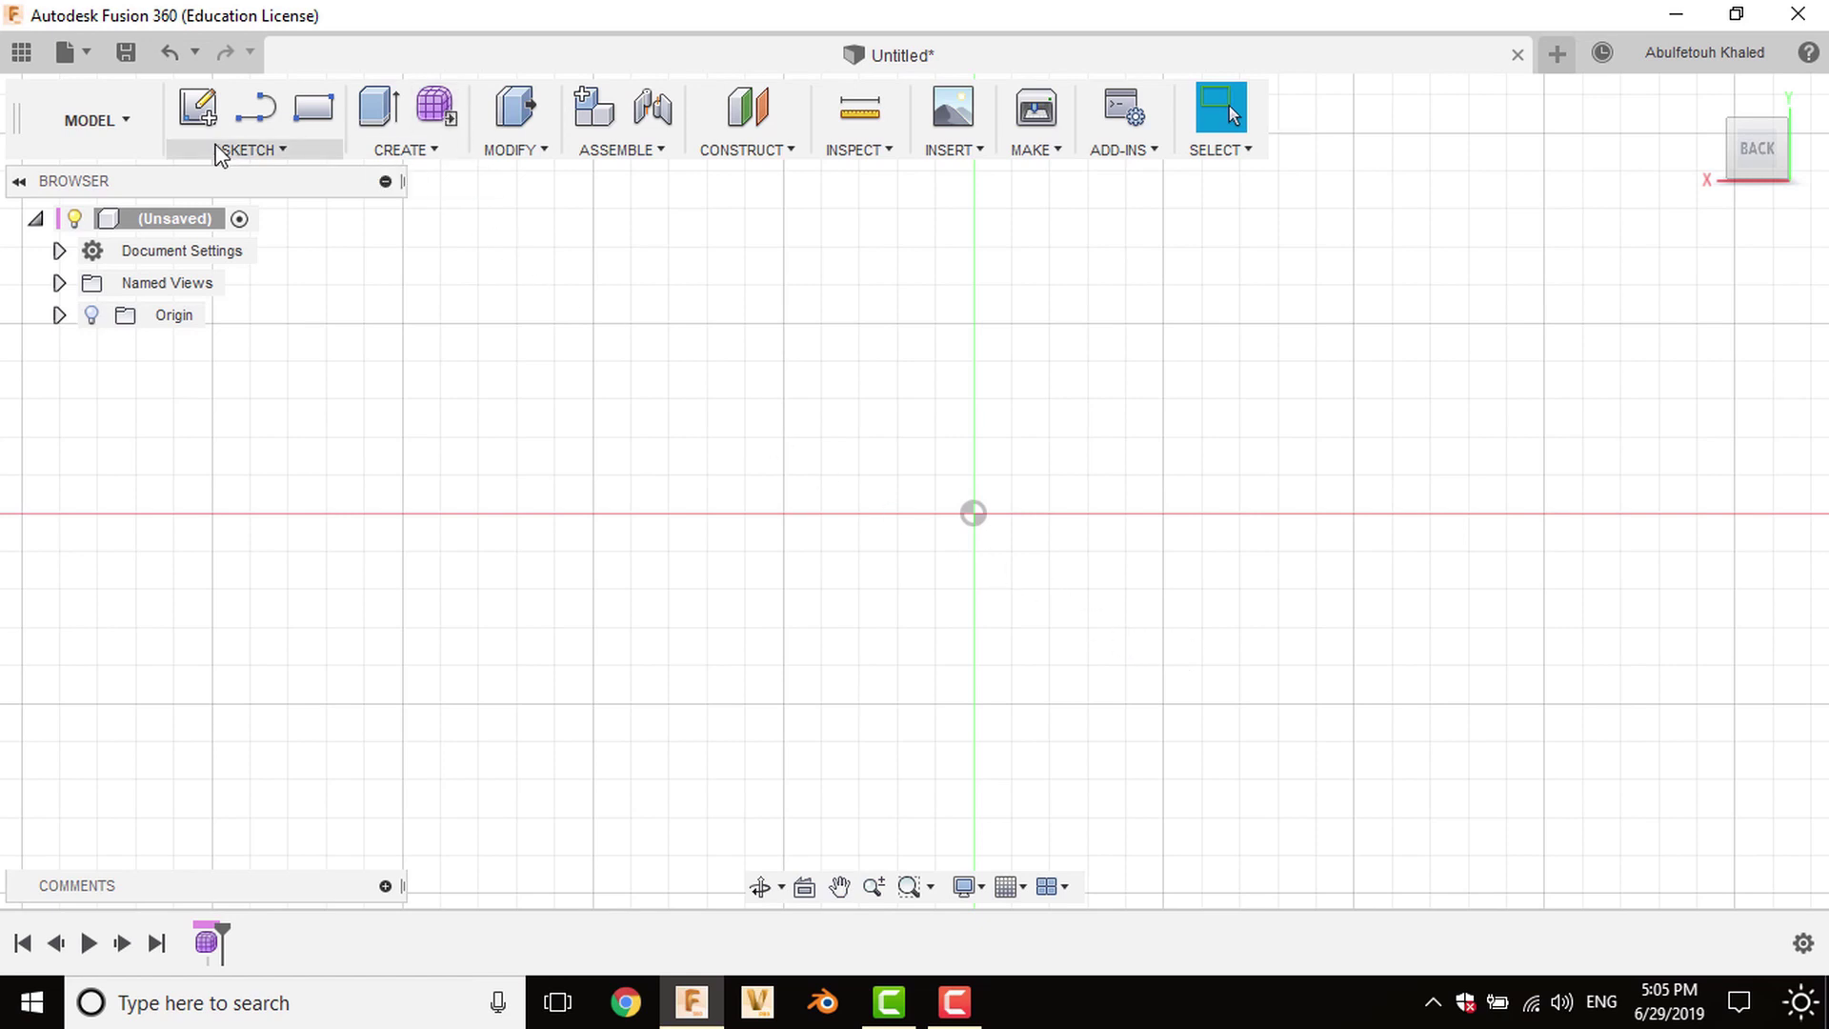
left_click(96, 120)
left_click(95, 191)
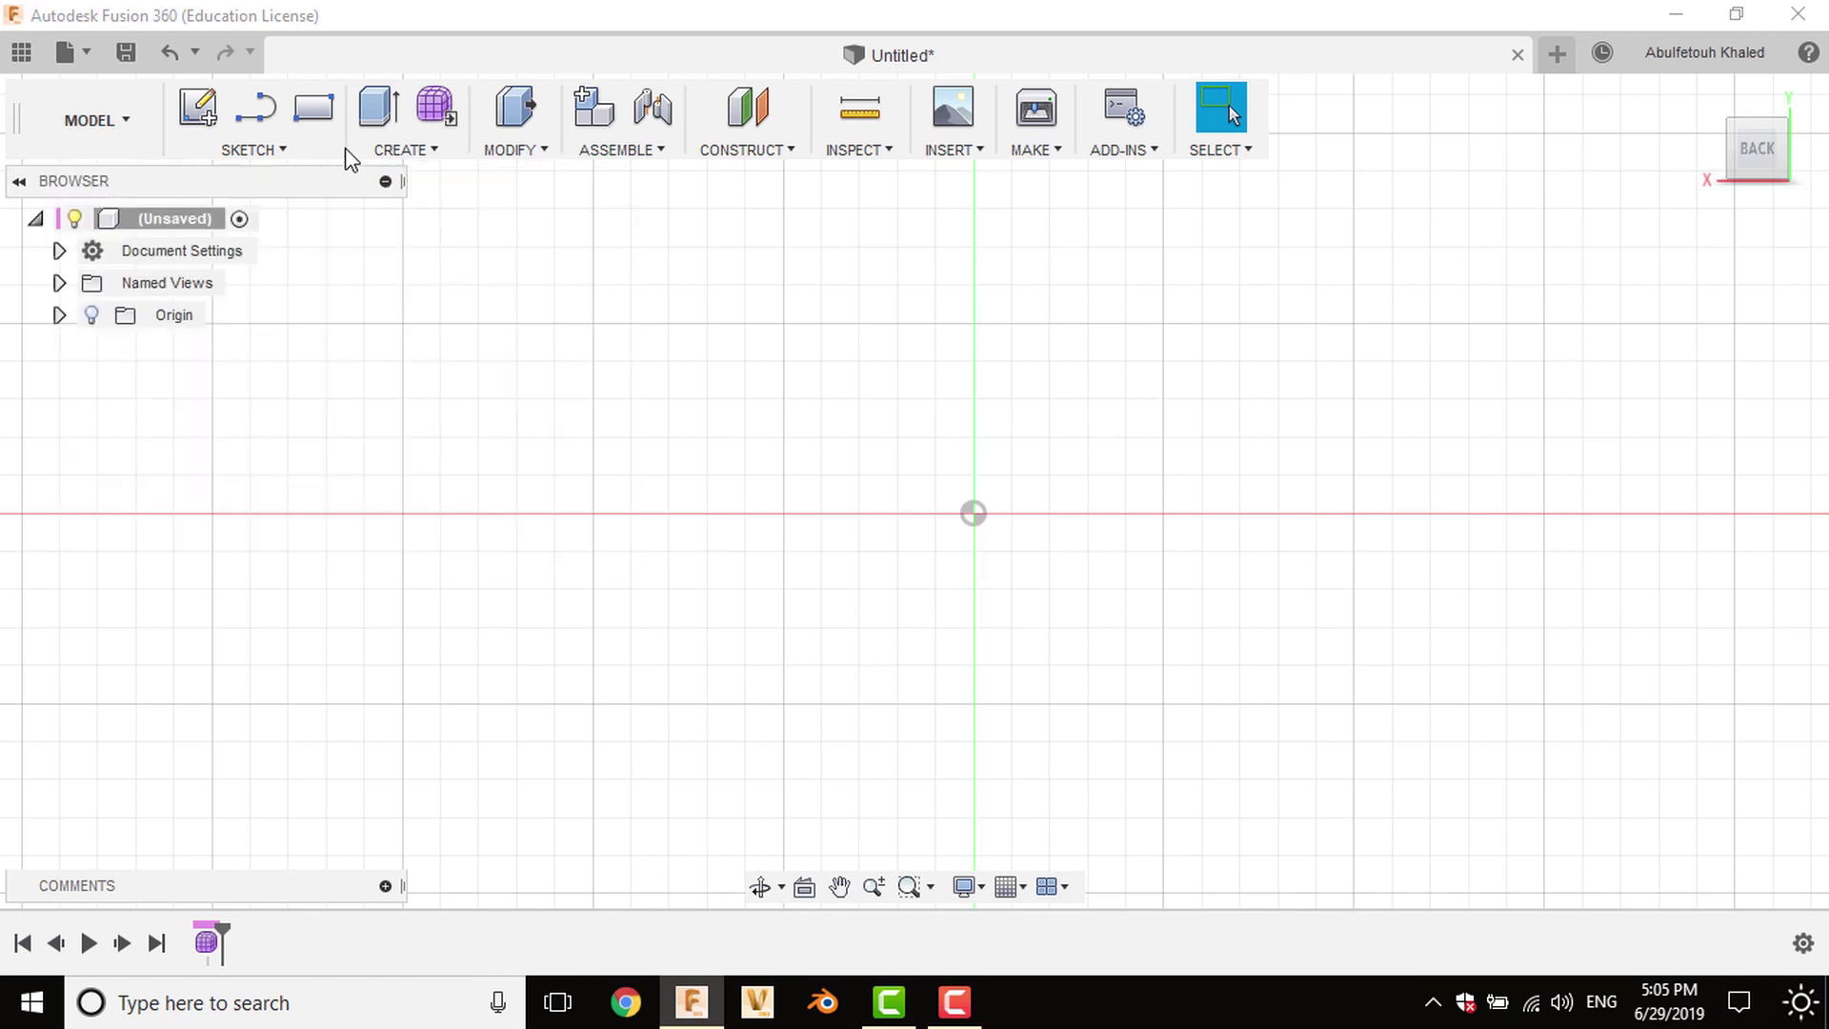
left_click(425, 109)
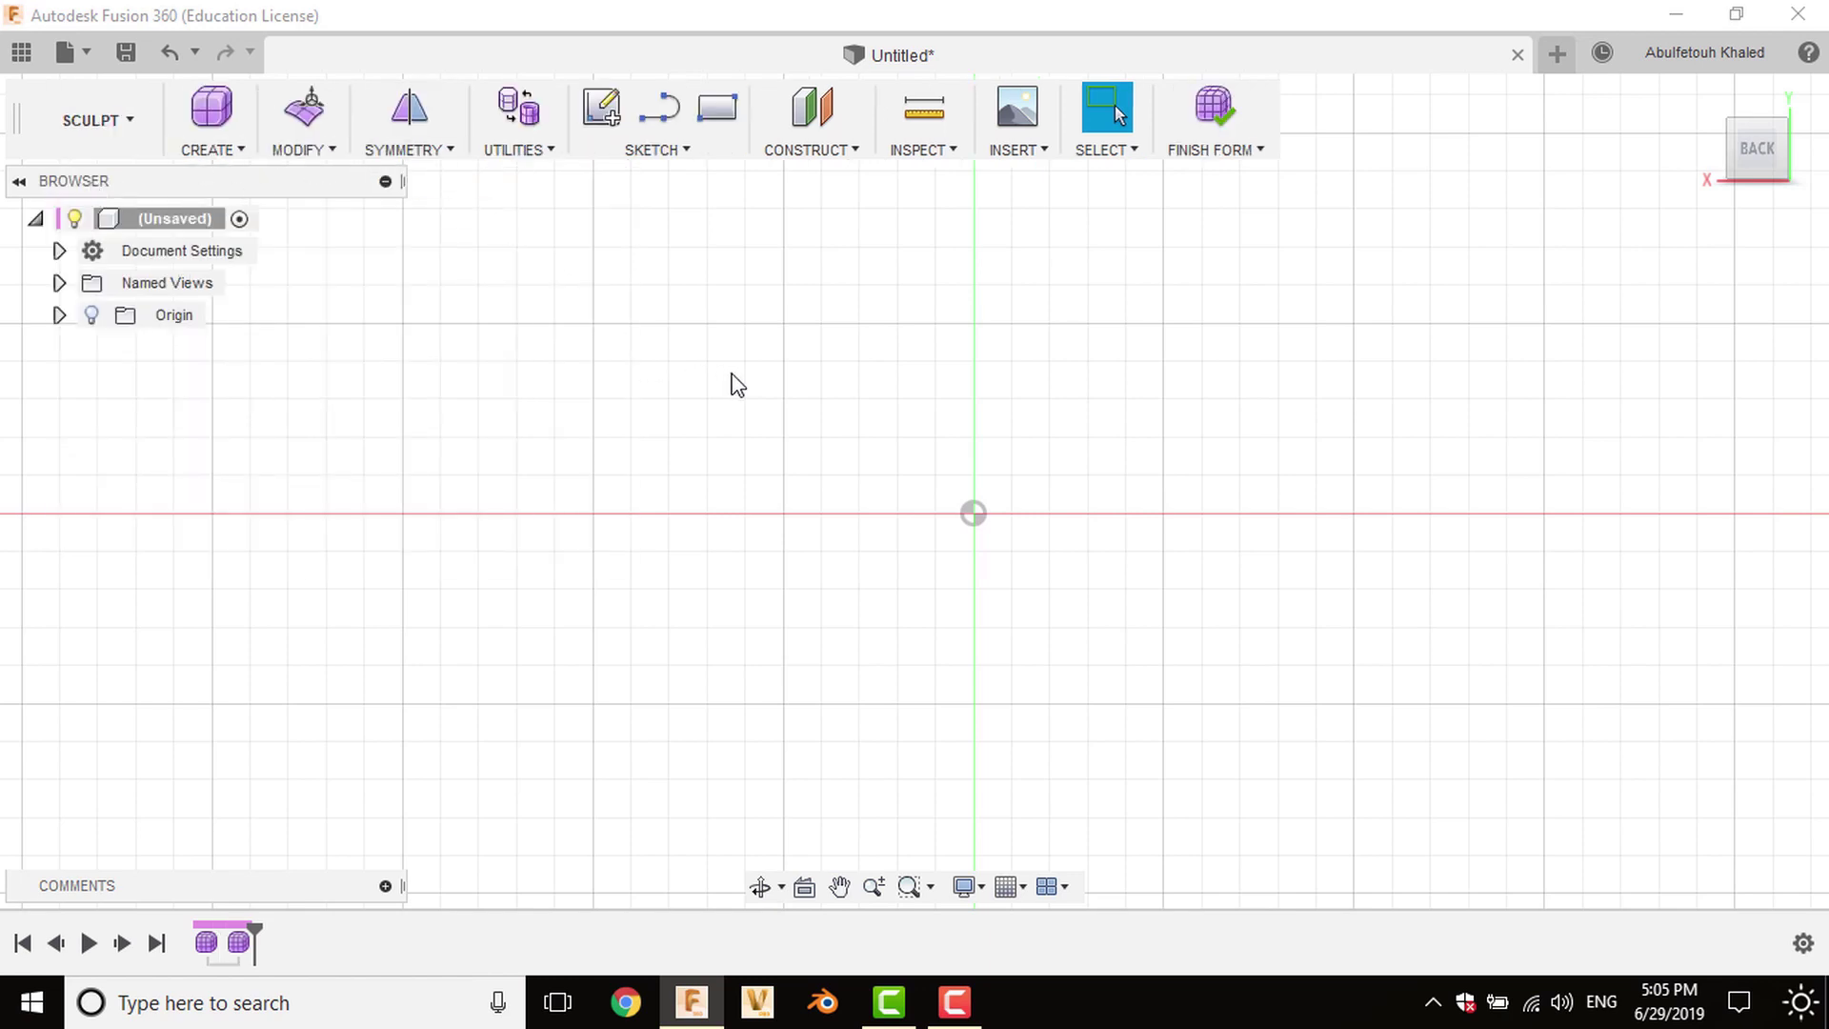
Create a 15.575 cm T-spline sphere on the ground plane, centred at the origin.
left_click(212, 150)
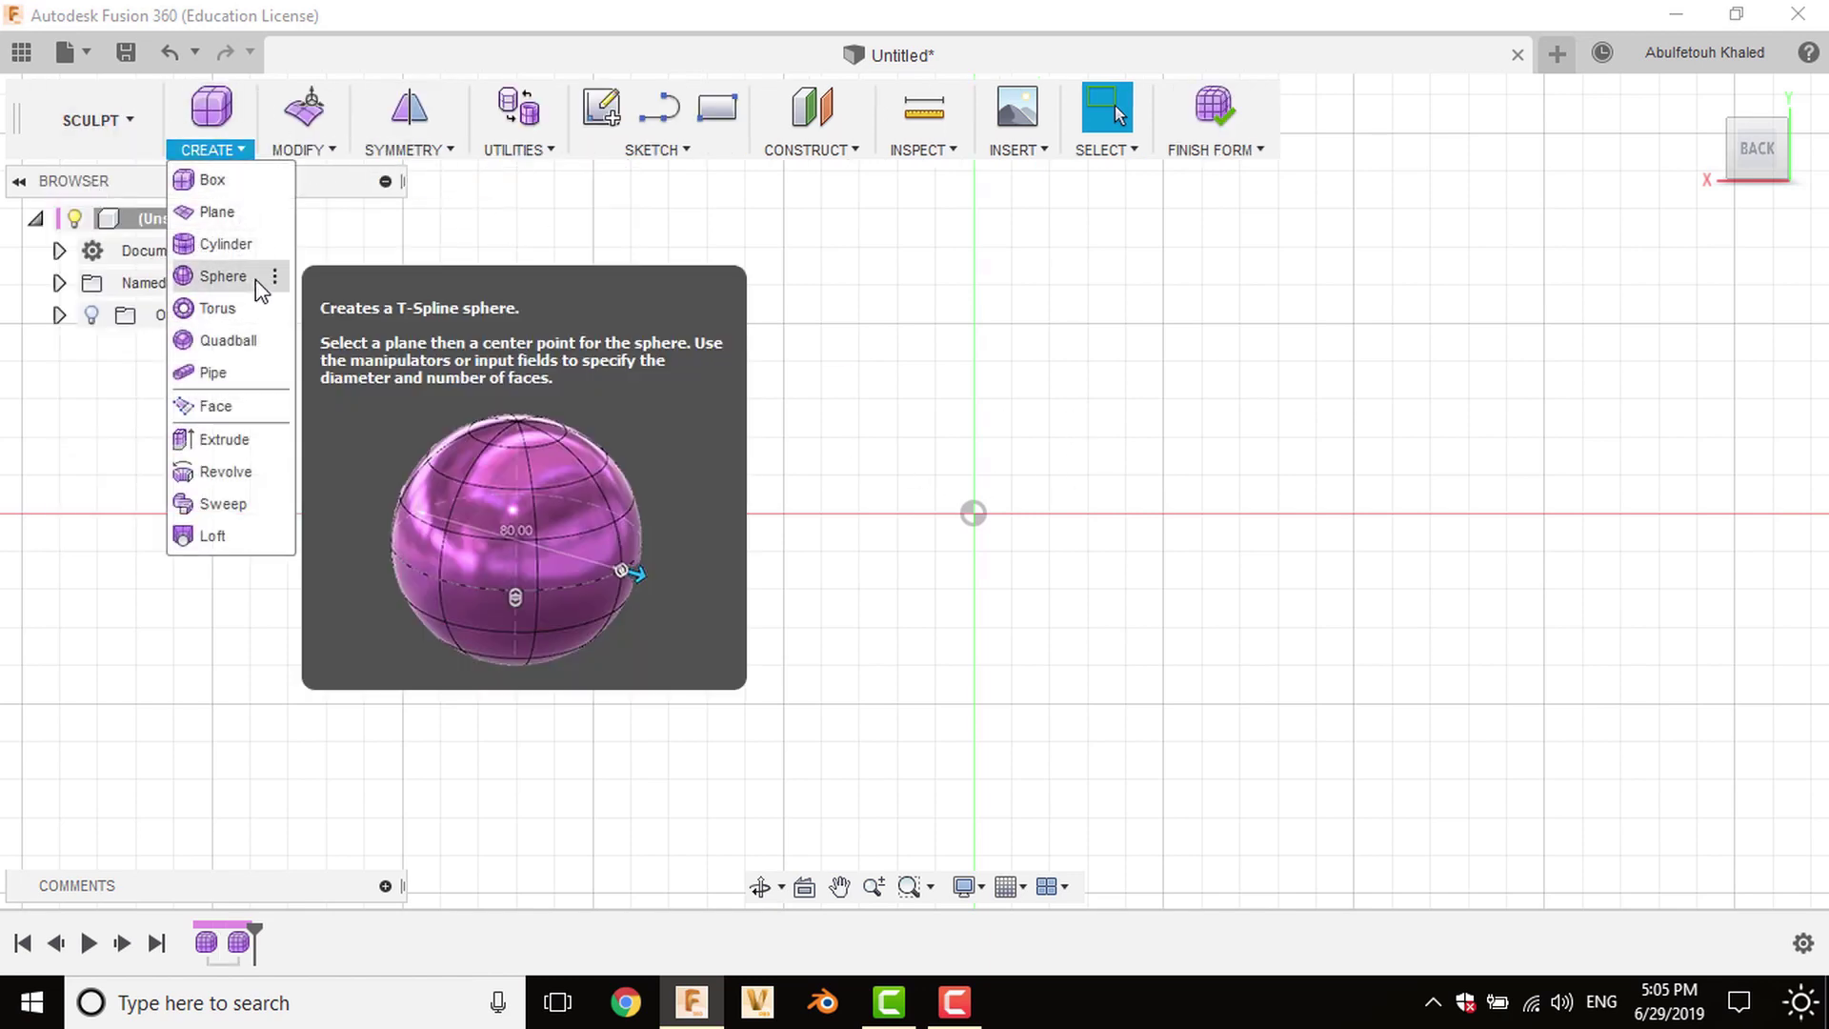
left_click(255, 278)
left_click(873, 457)
left_click(973, 513)
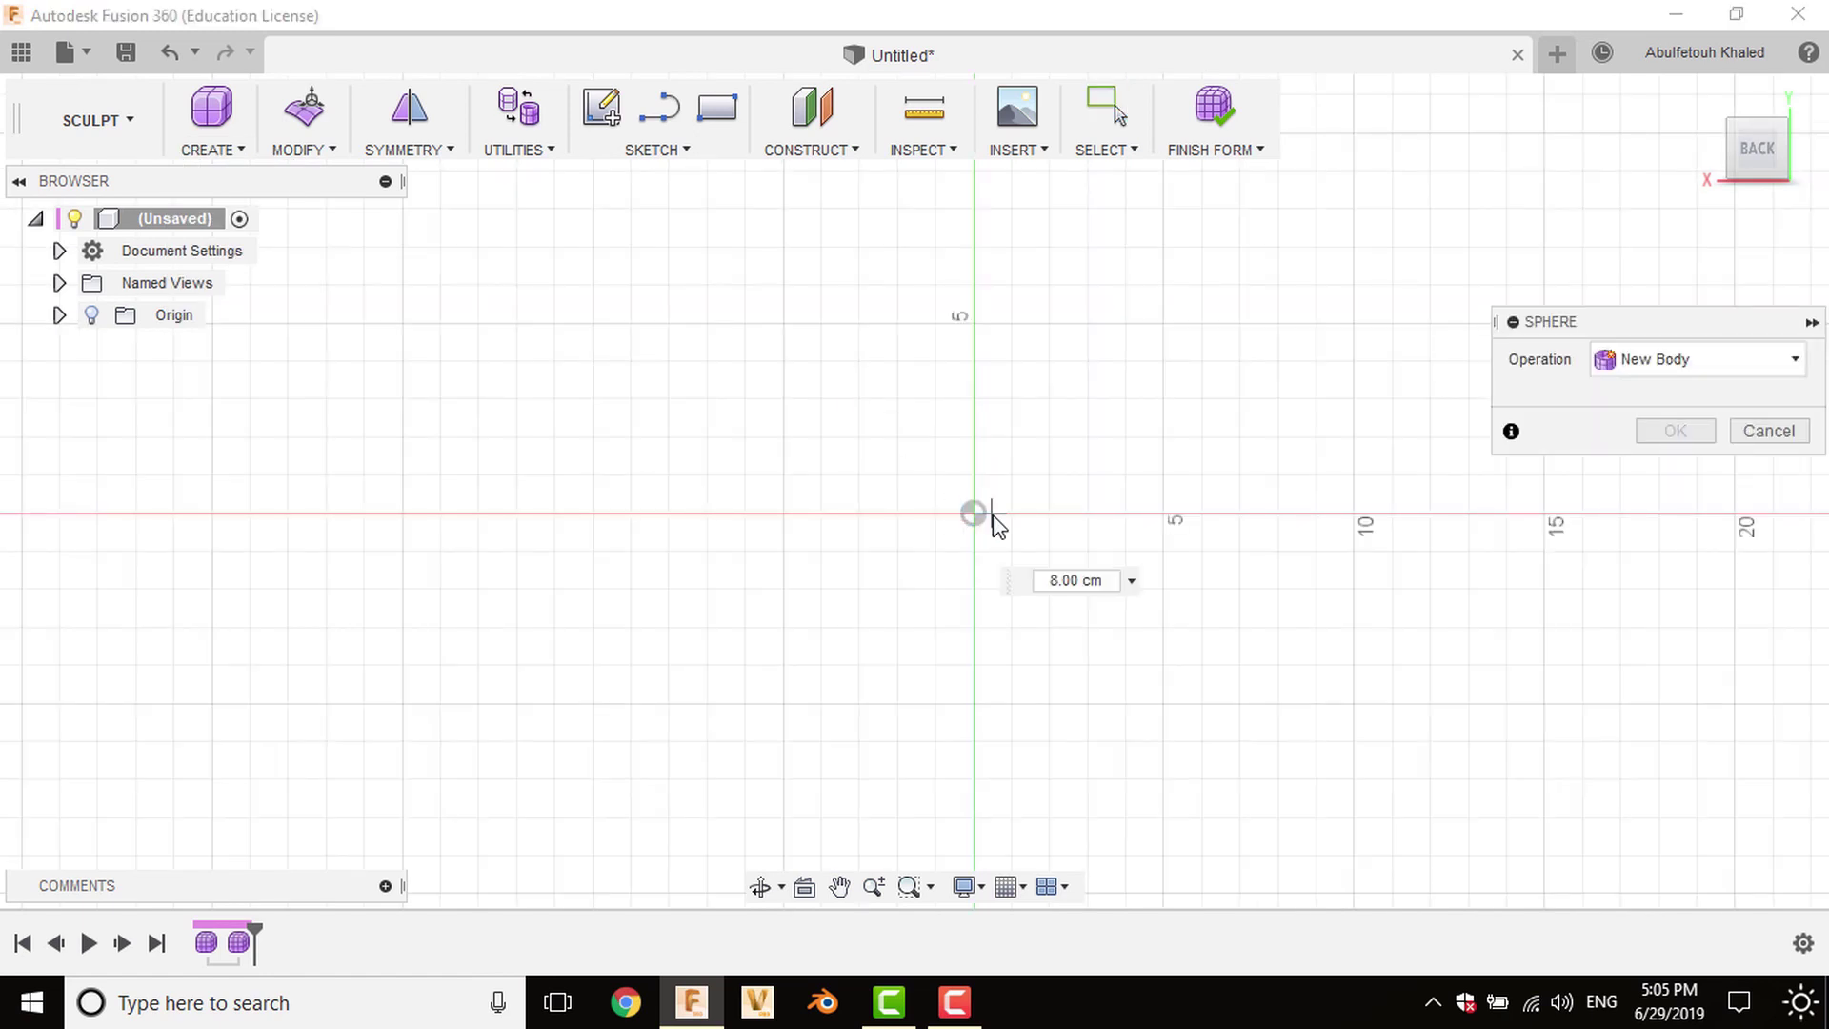
left_click_drag(812, 515, 667, 515)
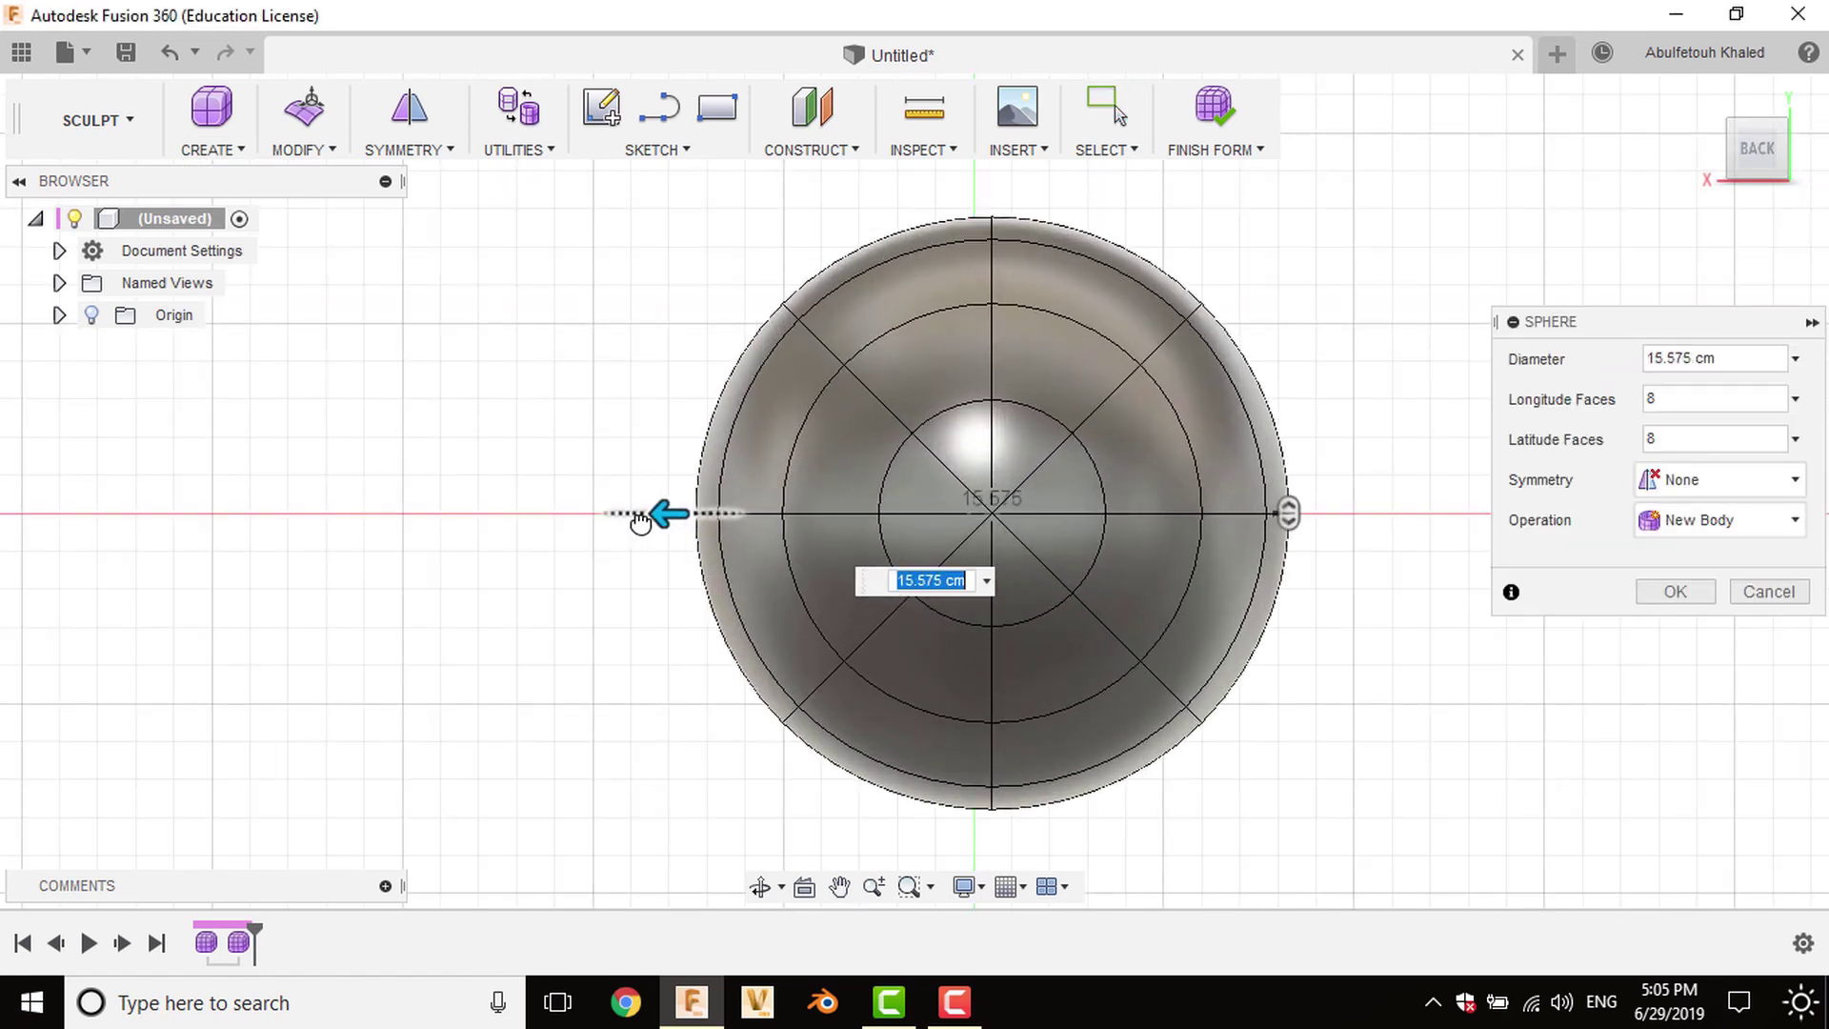
left_click(1675, 592)
middle_click_drag(1071, 586, 963, 623, "shift")
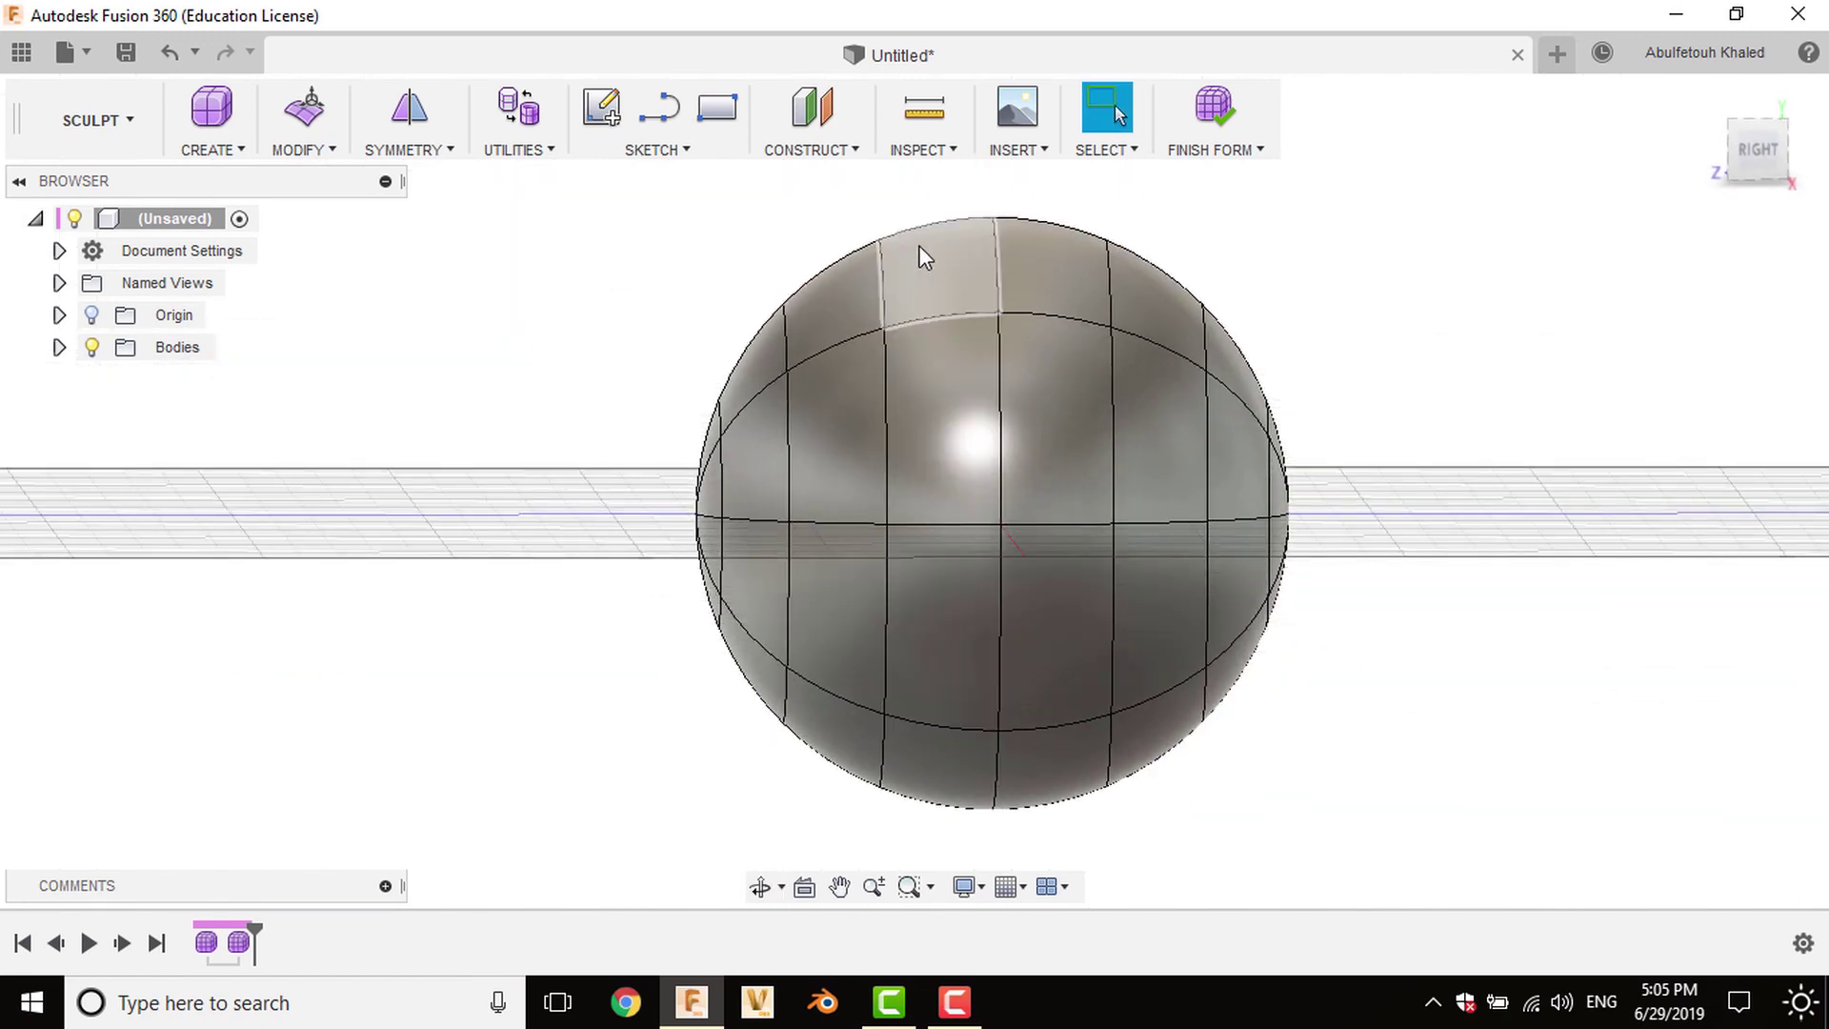
Delete the sphere's left-half faces, leaving a hemisphere.
mouse_move(938, 203)
left_mouse_down()
mouse_move(747, 763)
mouse_move(571, 915)
left_mouse_up()
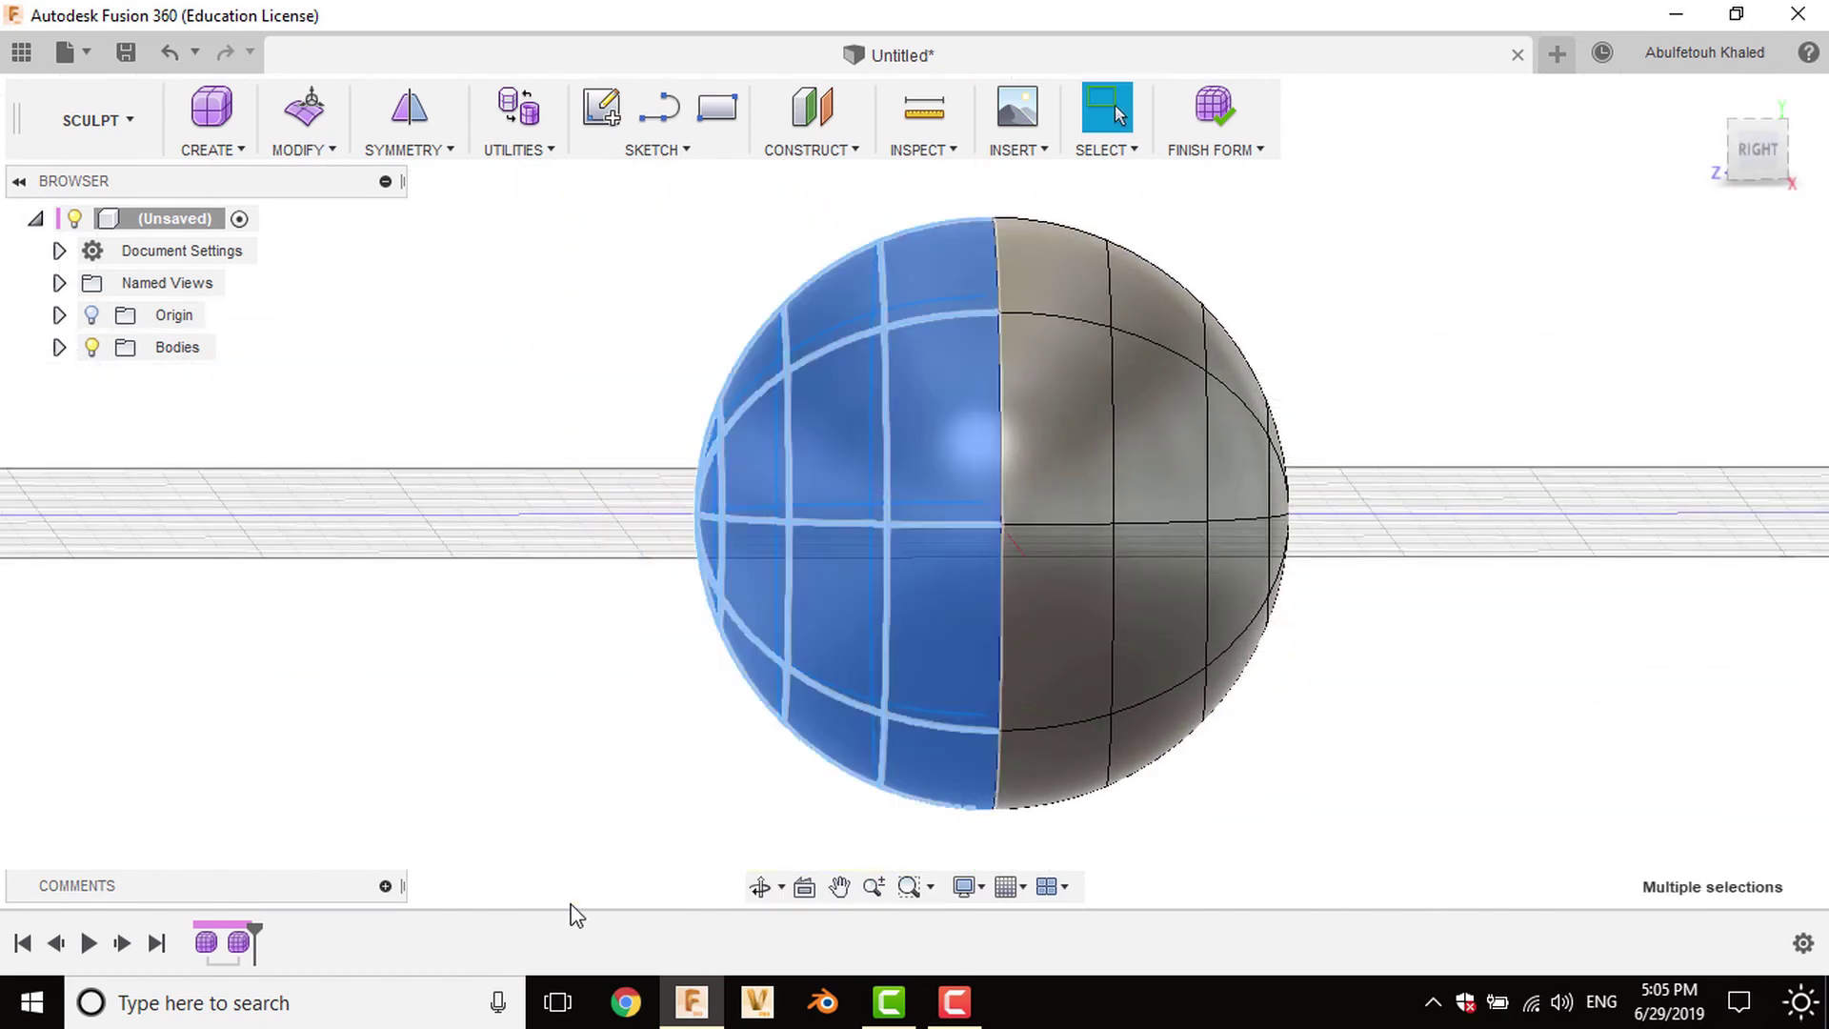
key("Delete")
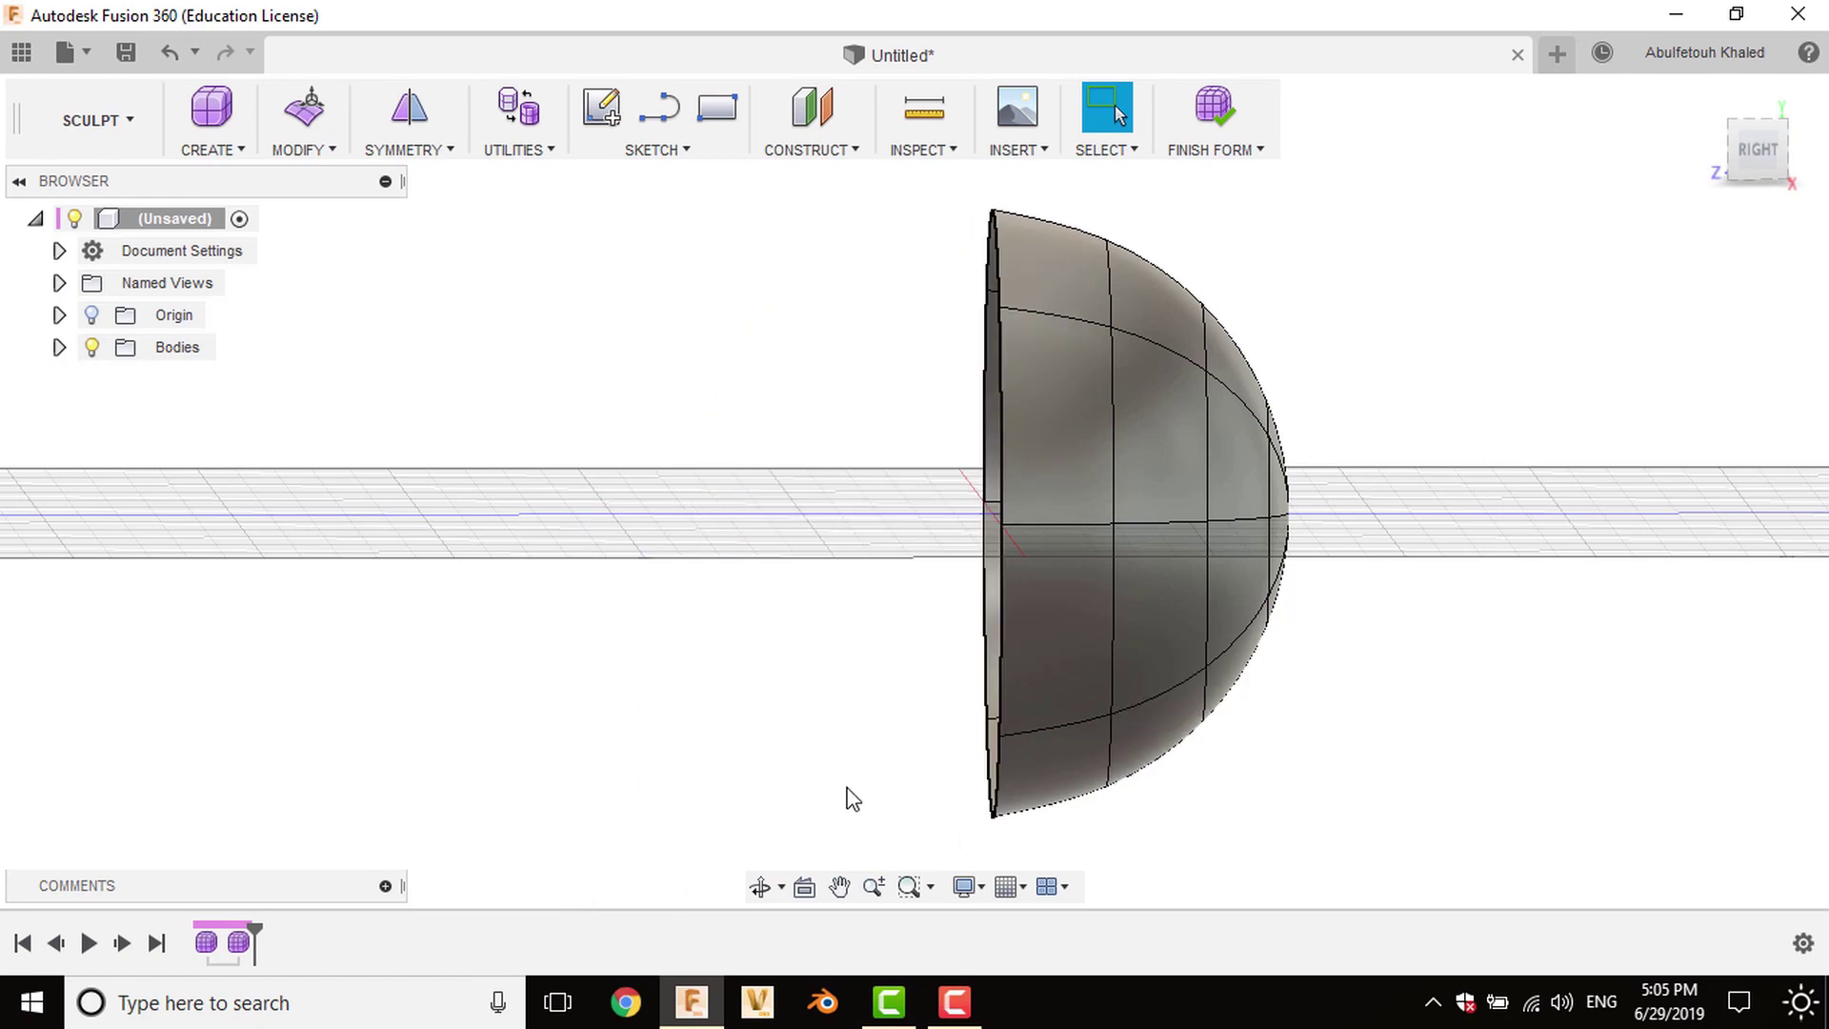
mouse_move(873, 819)
middle_mouse_down("shift")
mouse_move(816, 762)
mouse_move(938, 759)
middle_mouse_up("shift")
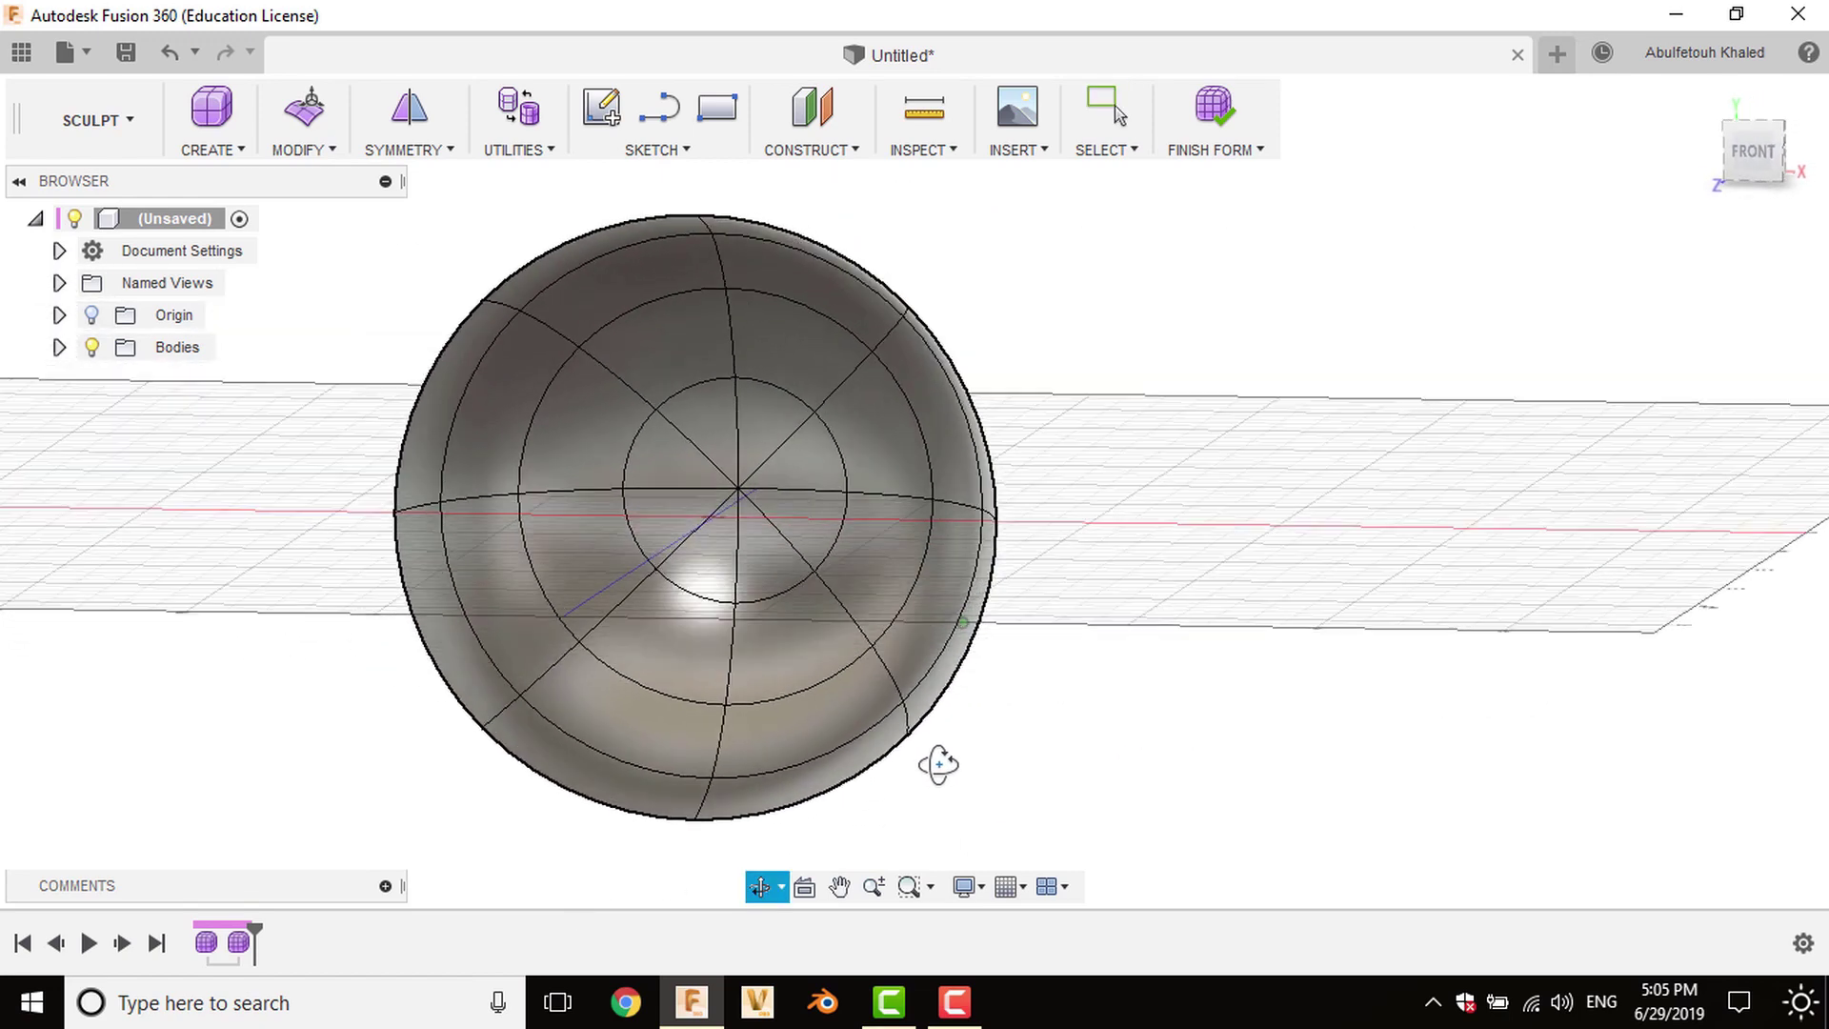
Apply 8-sided Circular - Internal symmetry to the hemisphere.
left_click(434, 152)
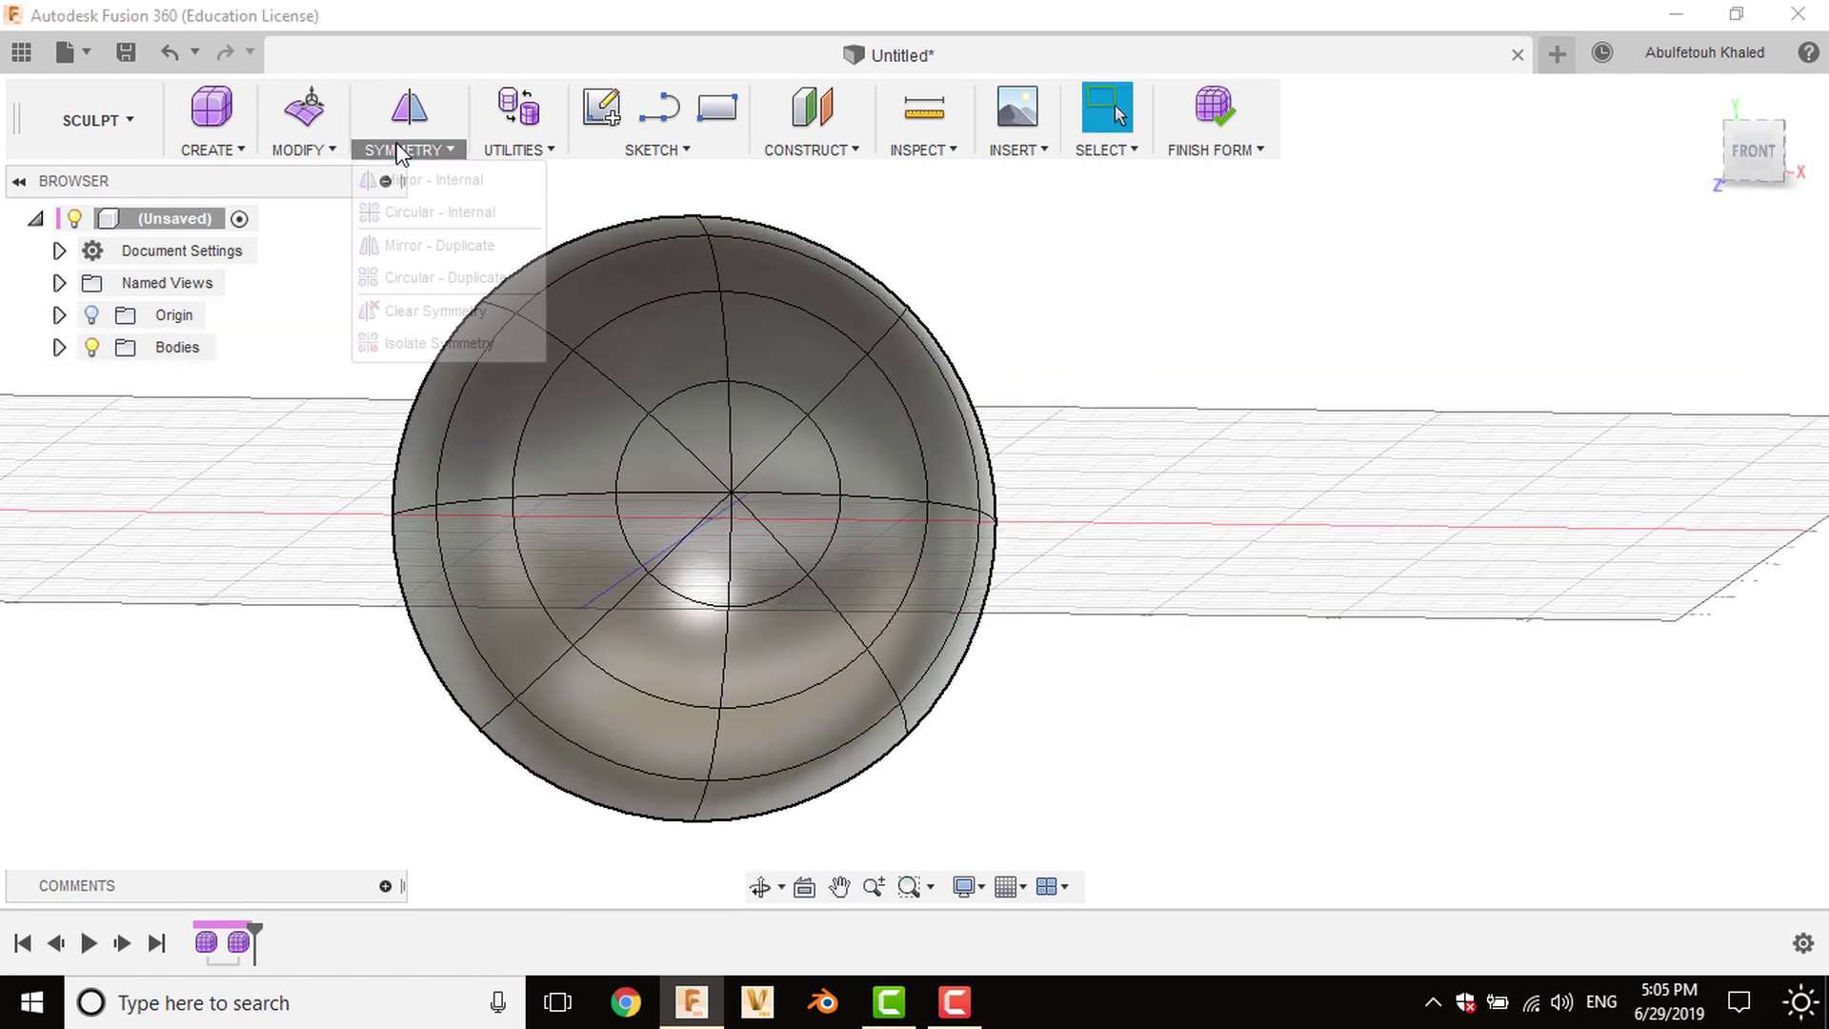
left_click(460, 223)
left_click(697, 419)
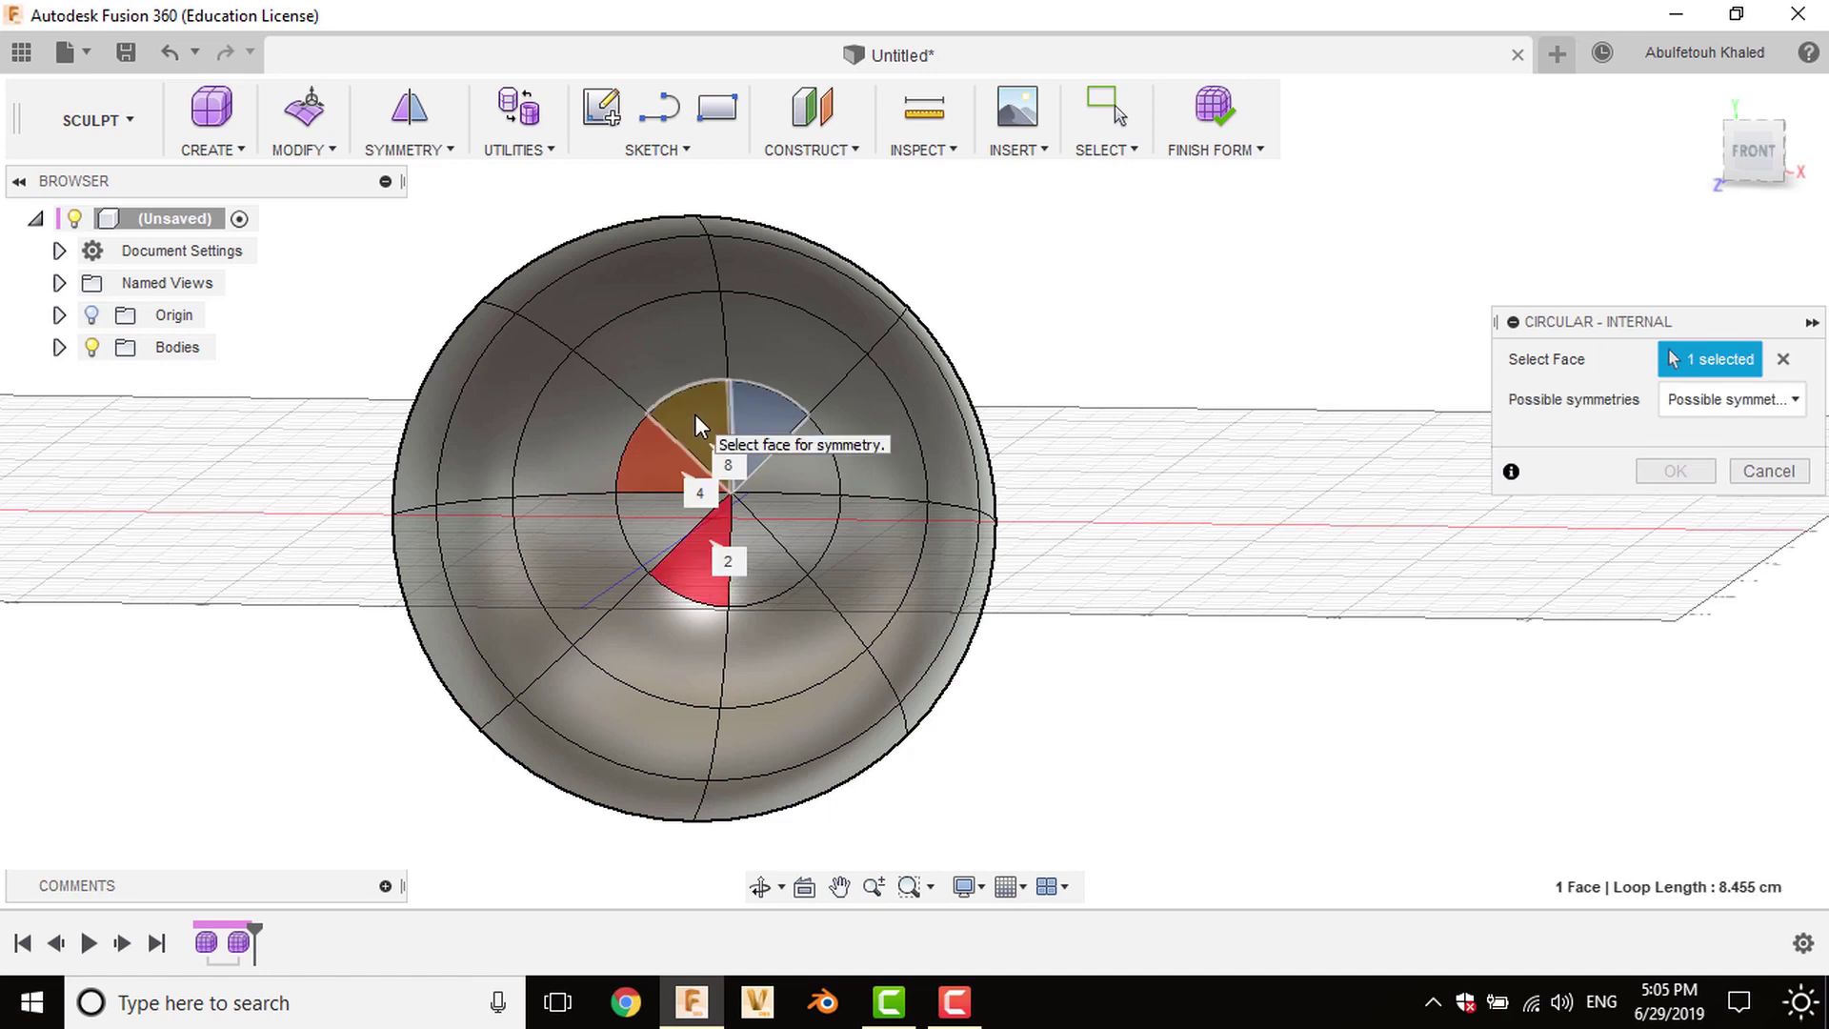
left_click(1746, 402)
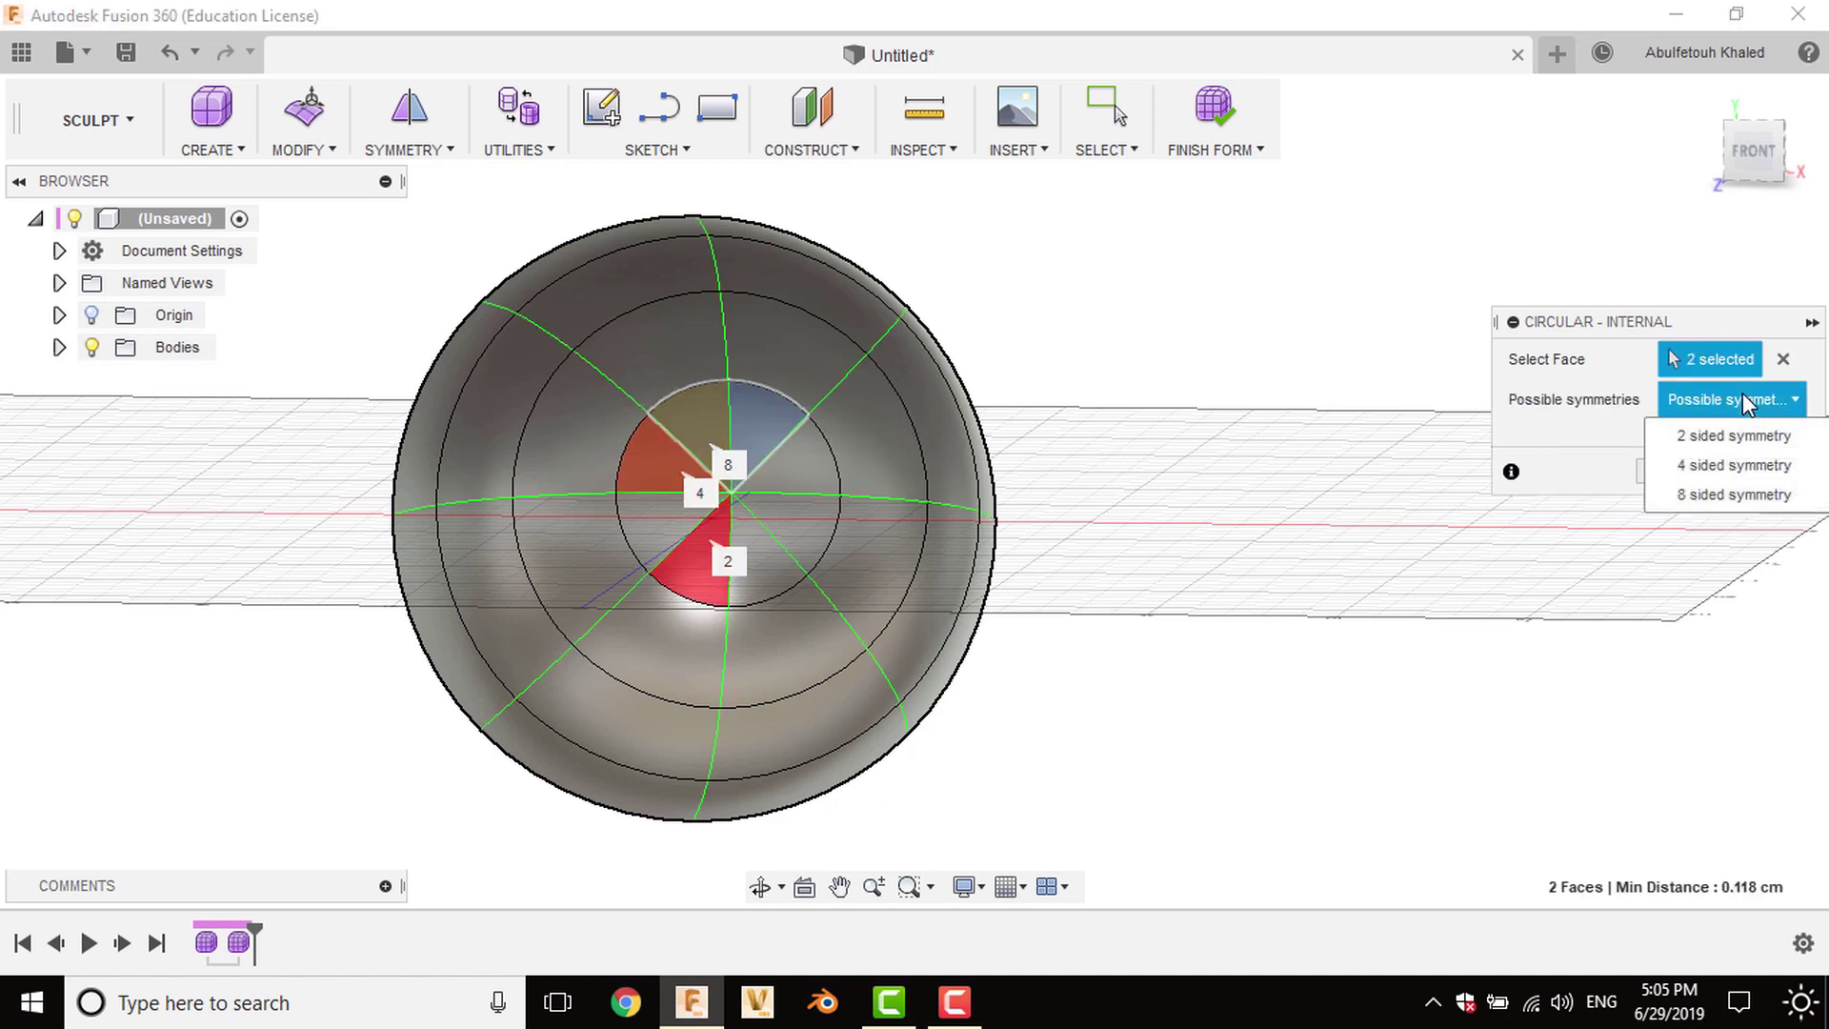
left_click(1722, 489)
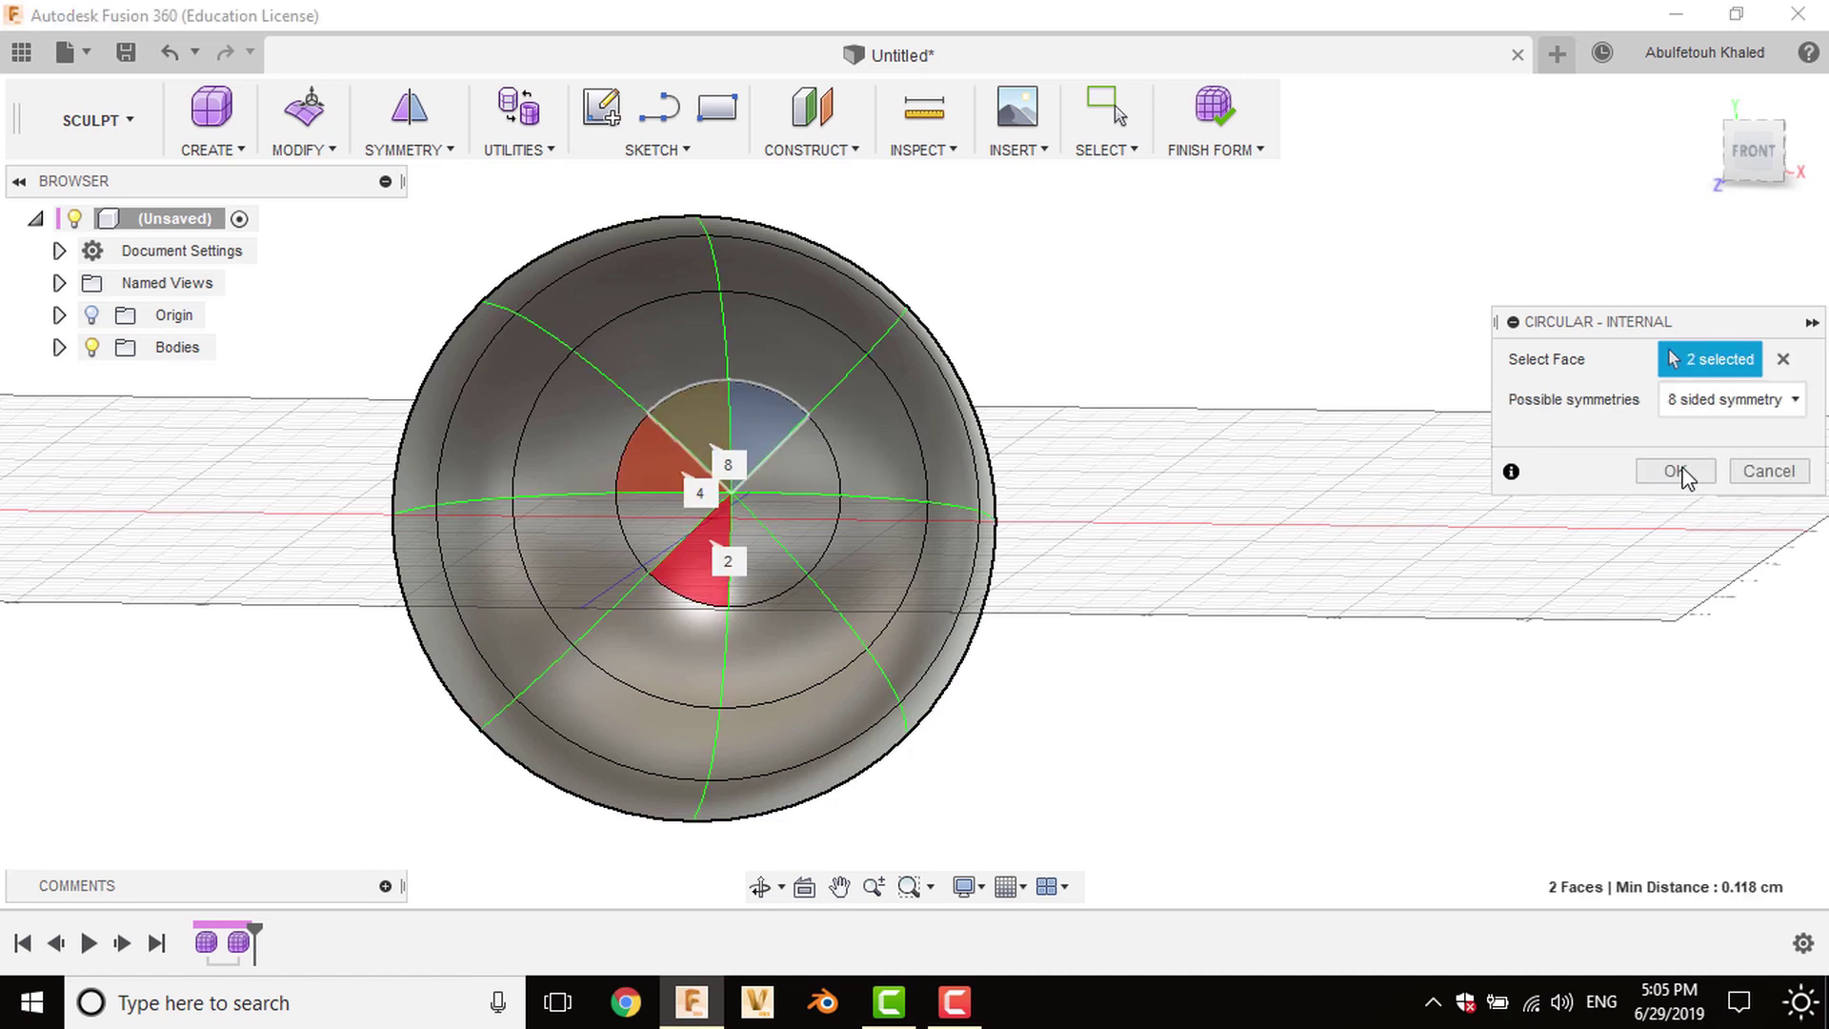
left_click(1679, 472)
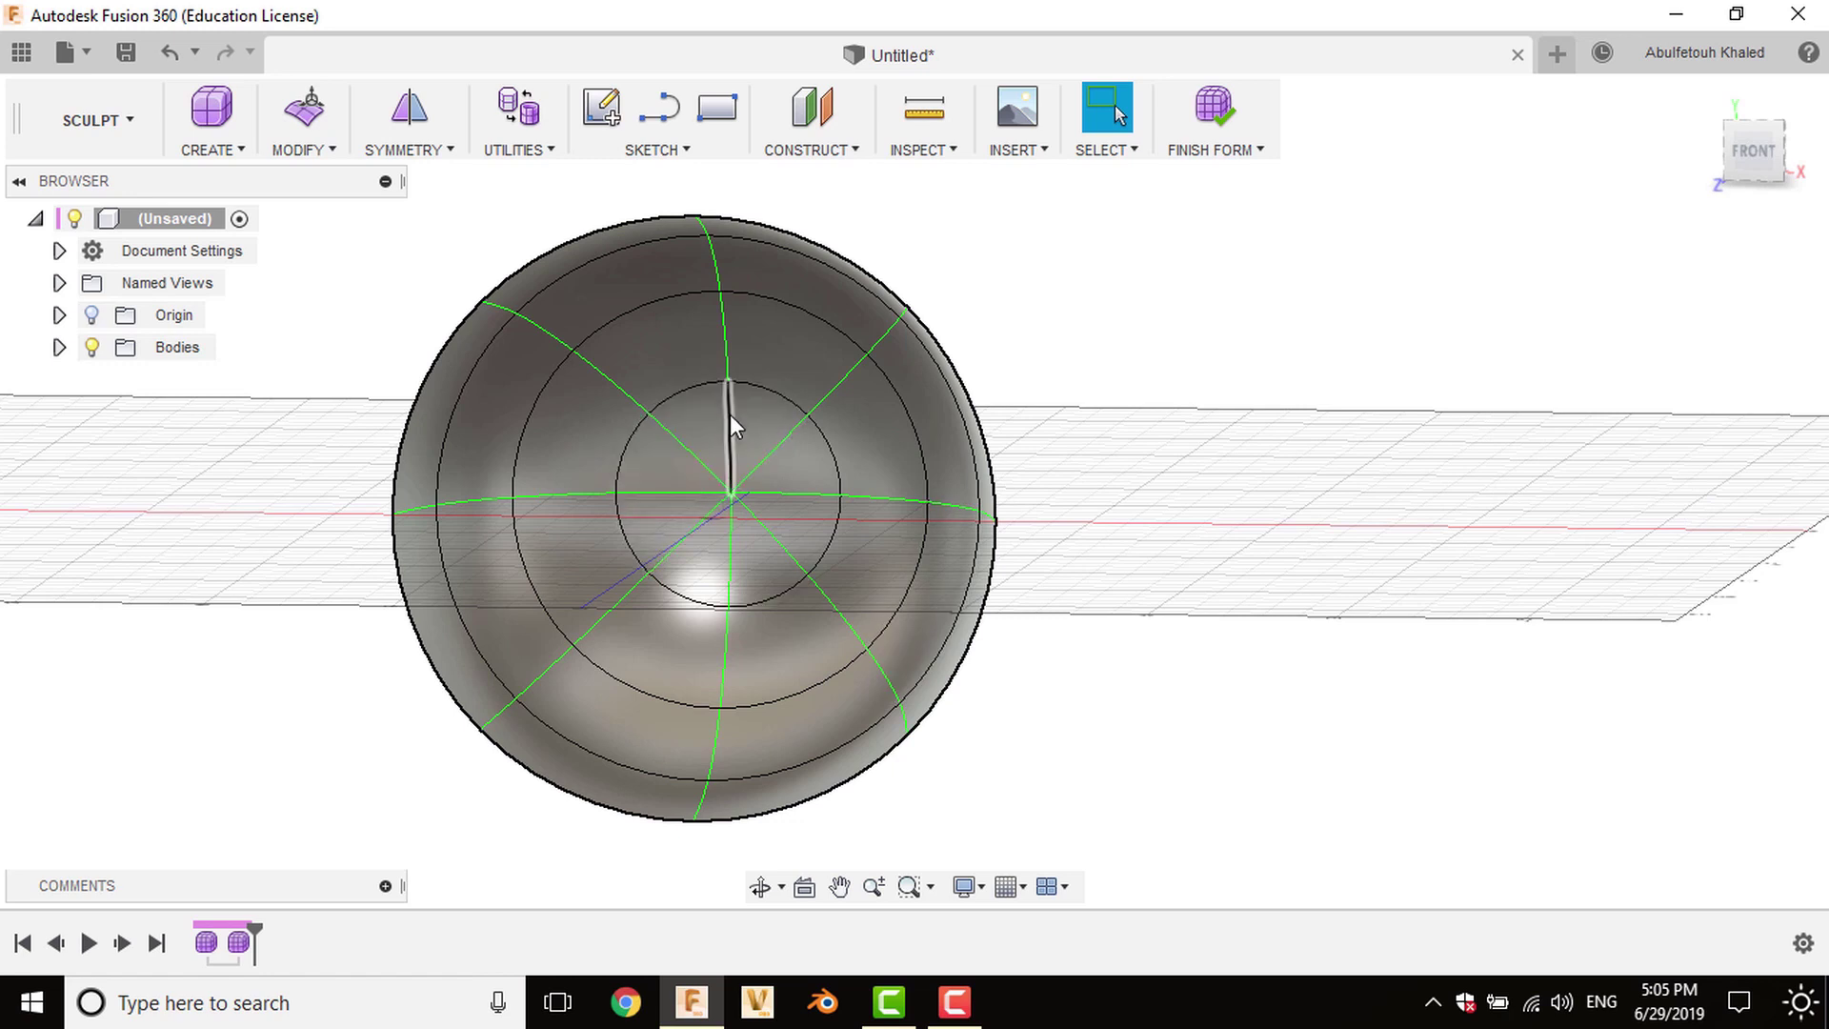
Insert edges at location 0.50 beside the short centre and outer radial edges.
double_click(730, 415)
left_click(730, 415)
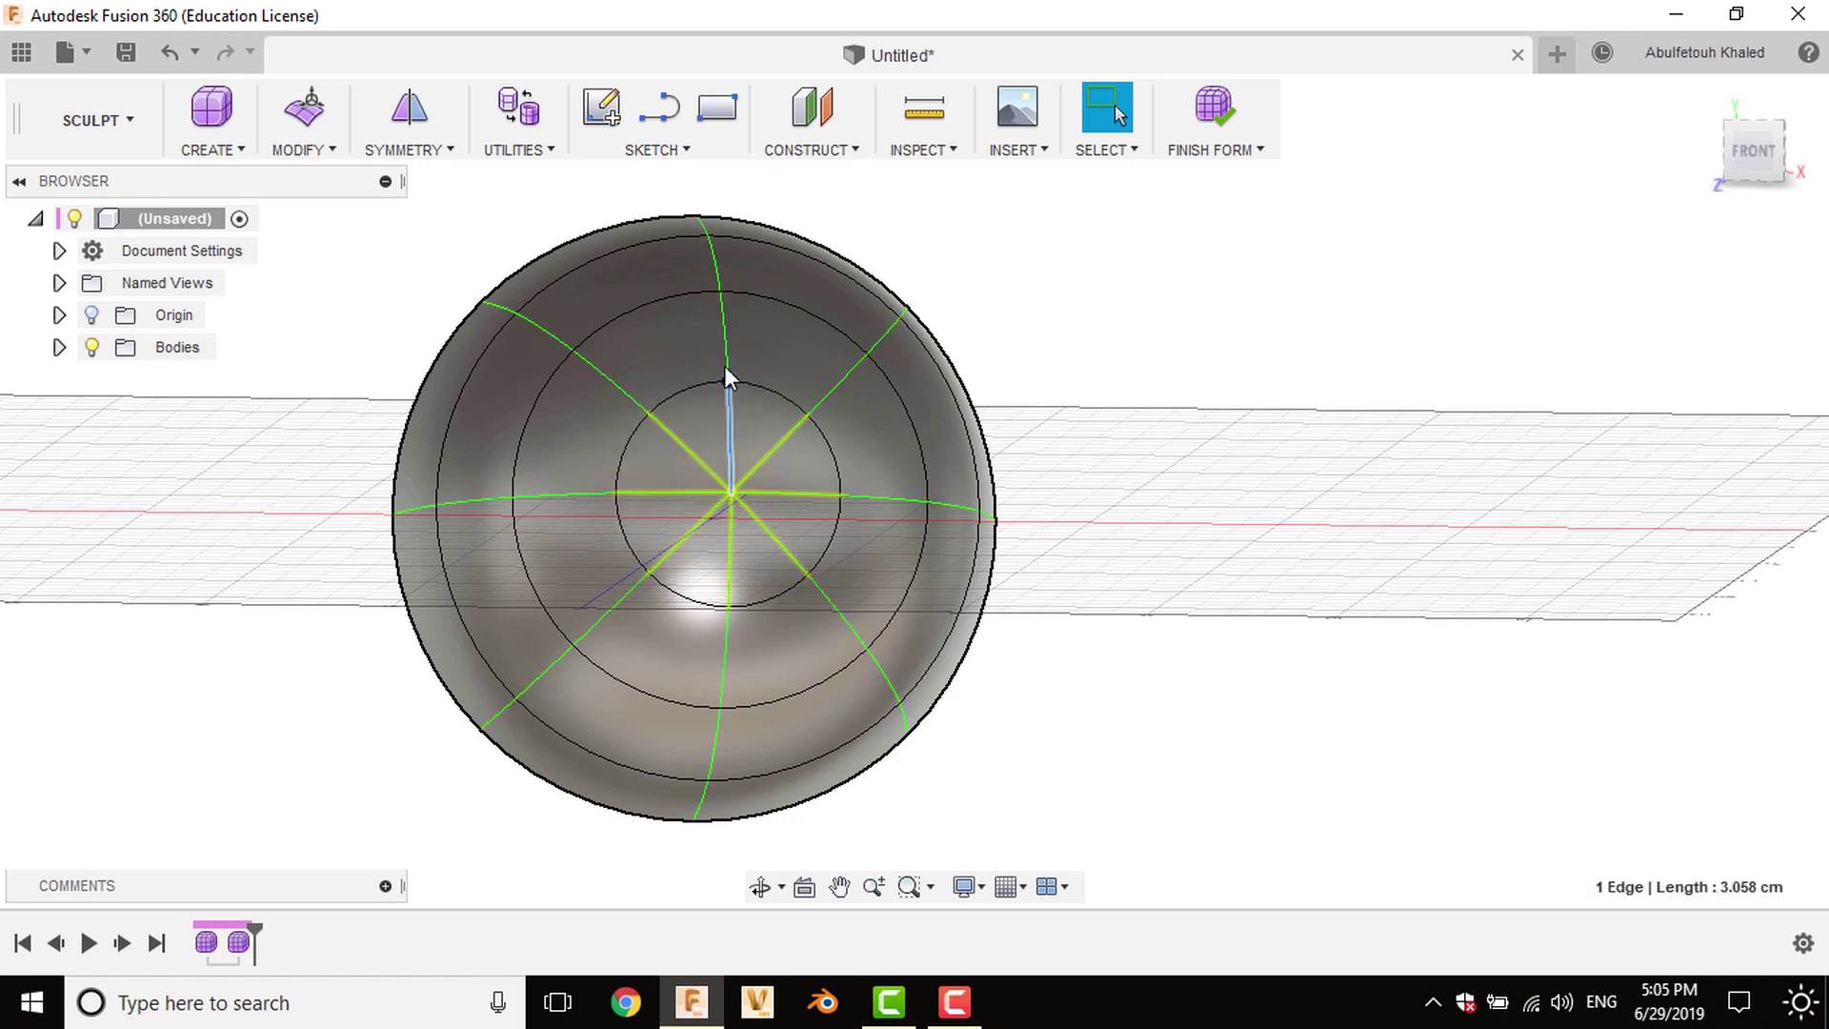
left_click(728, 330, "shift")
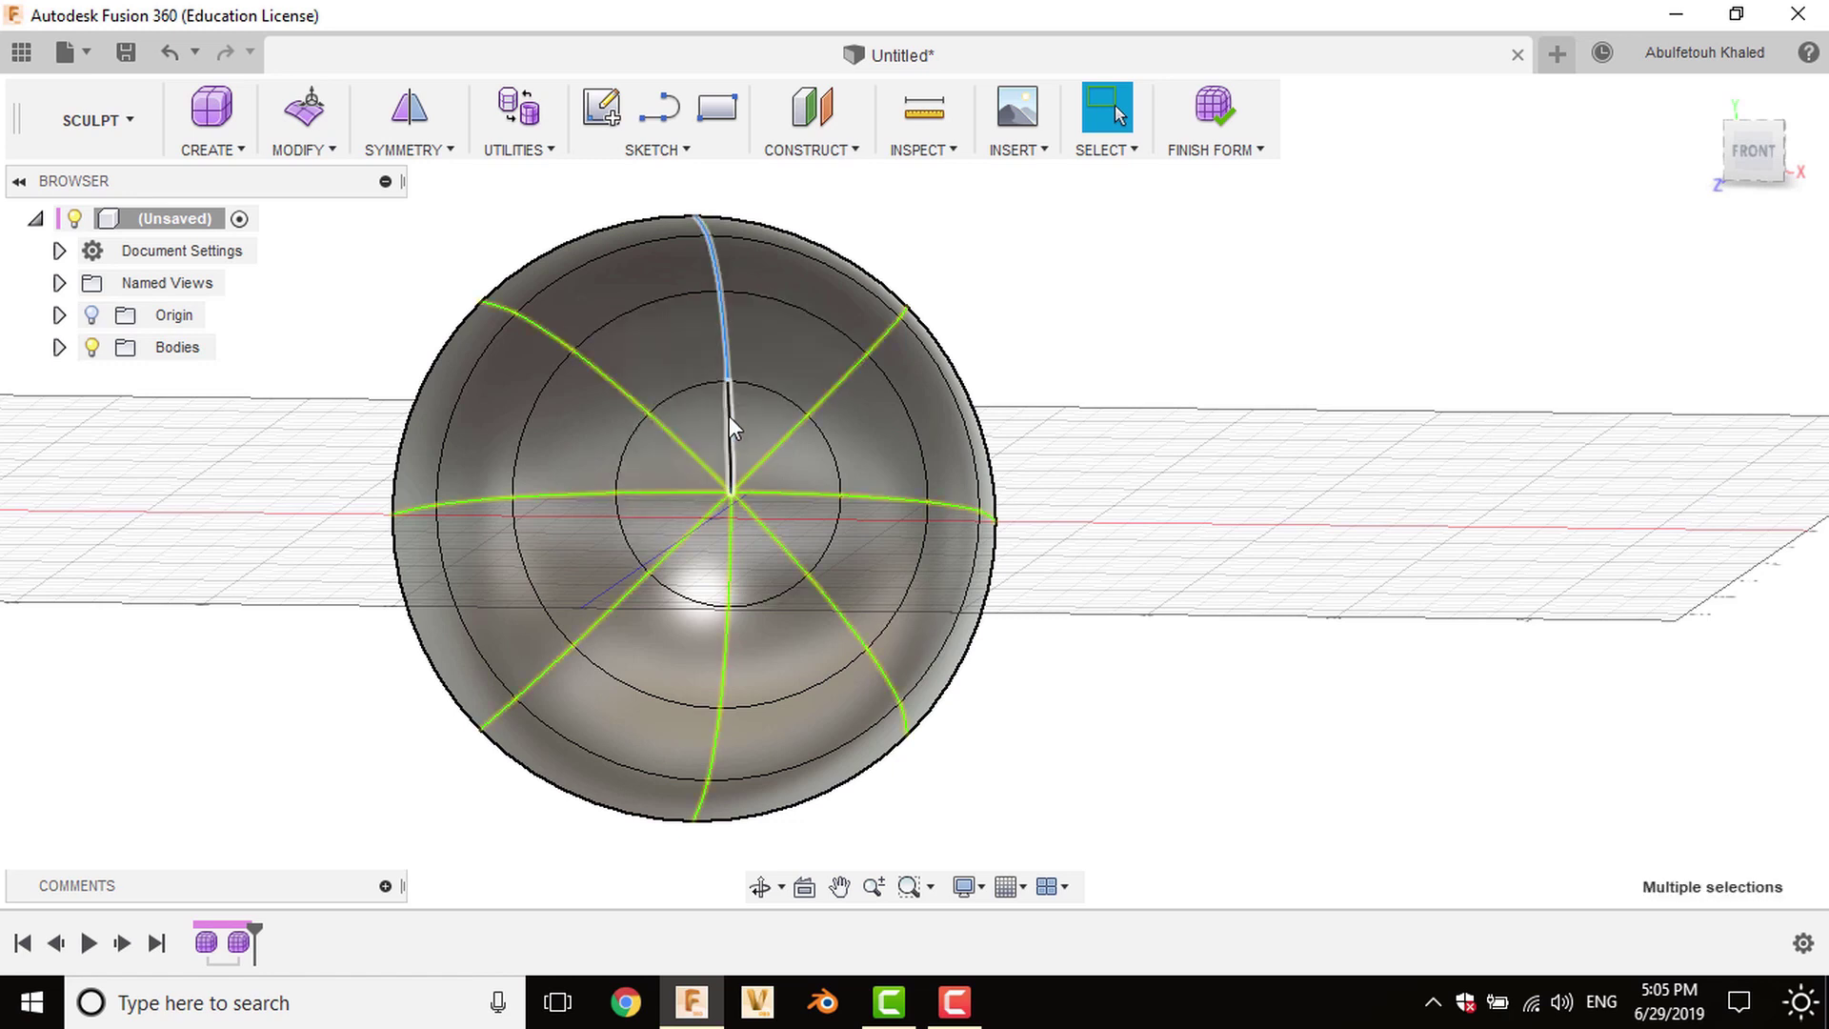
left_click(306, 153)
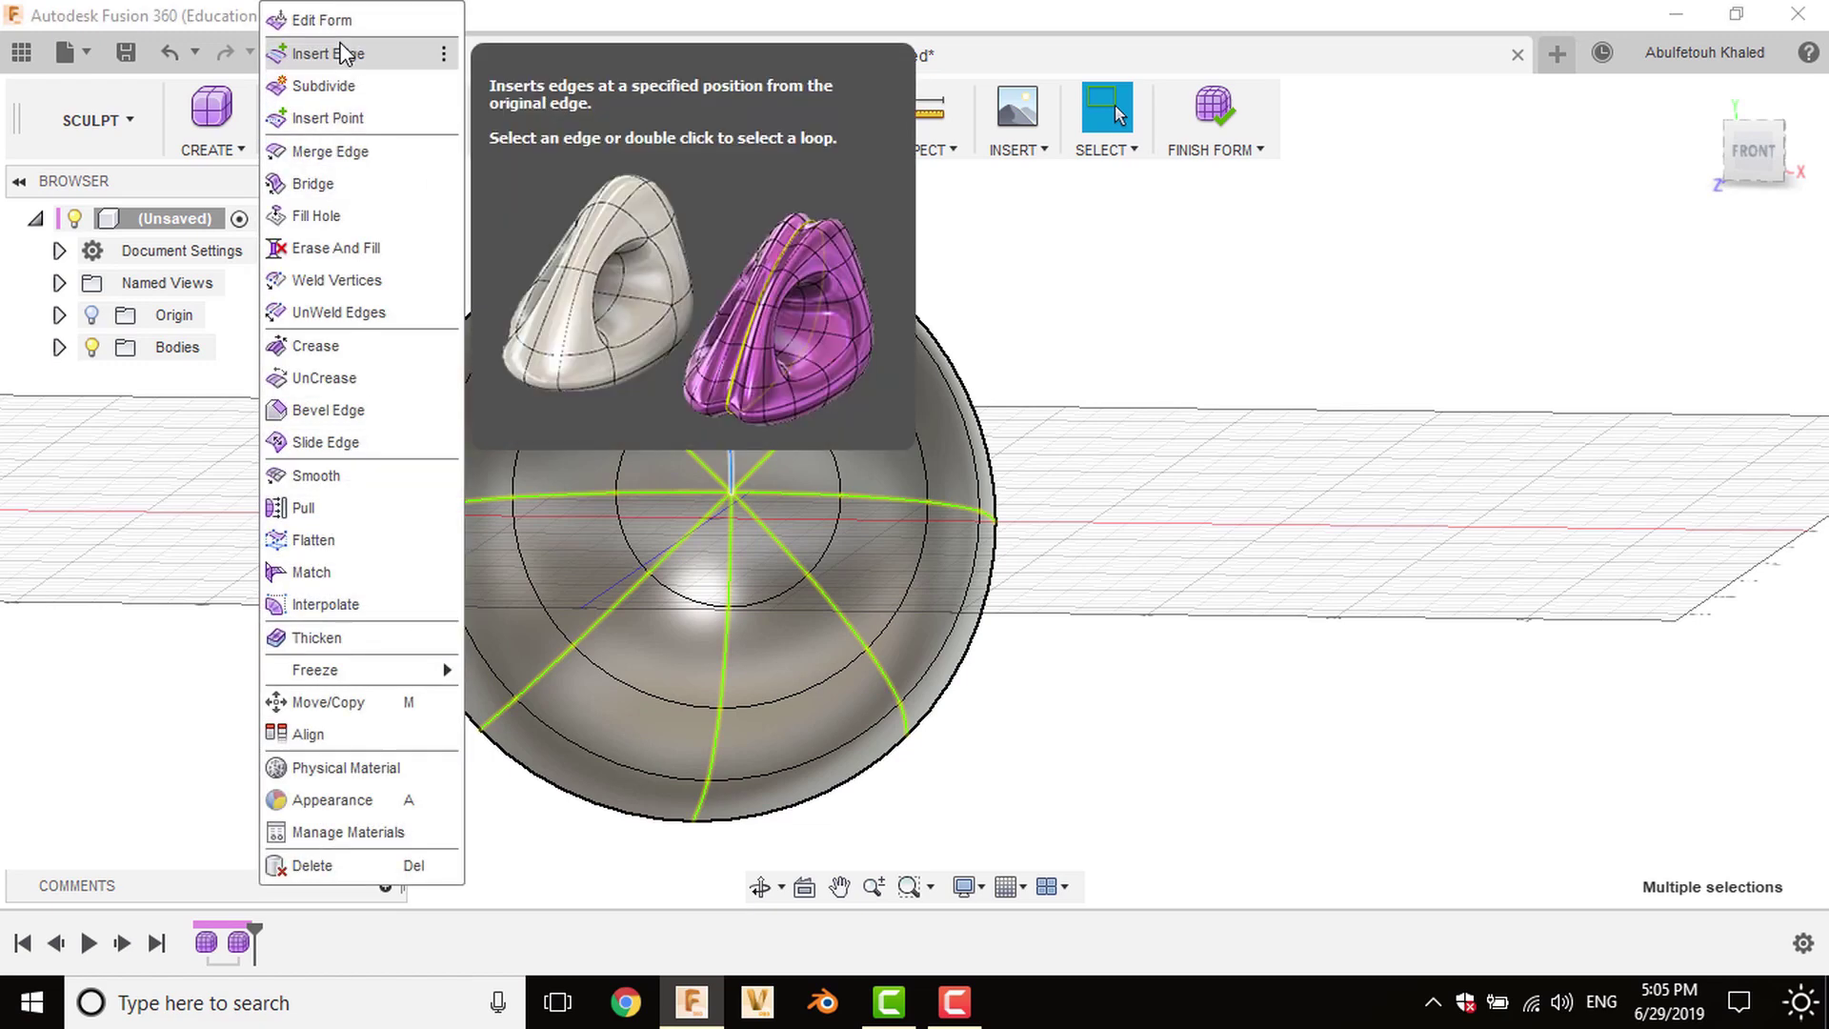
left_click(345, 53)
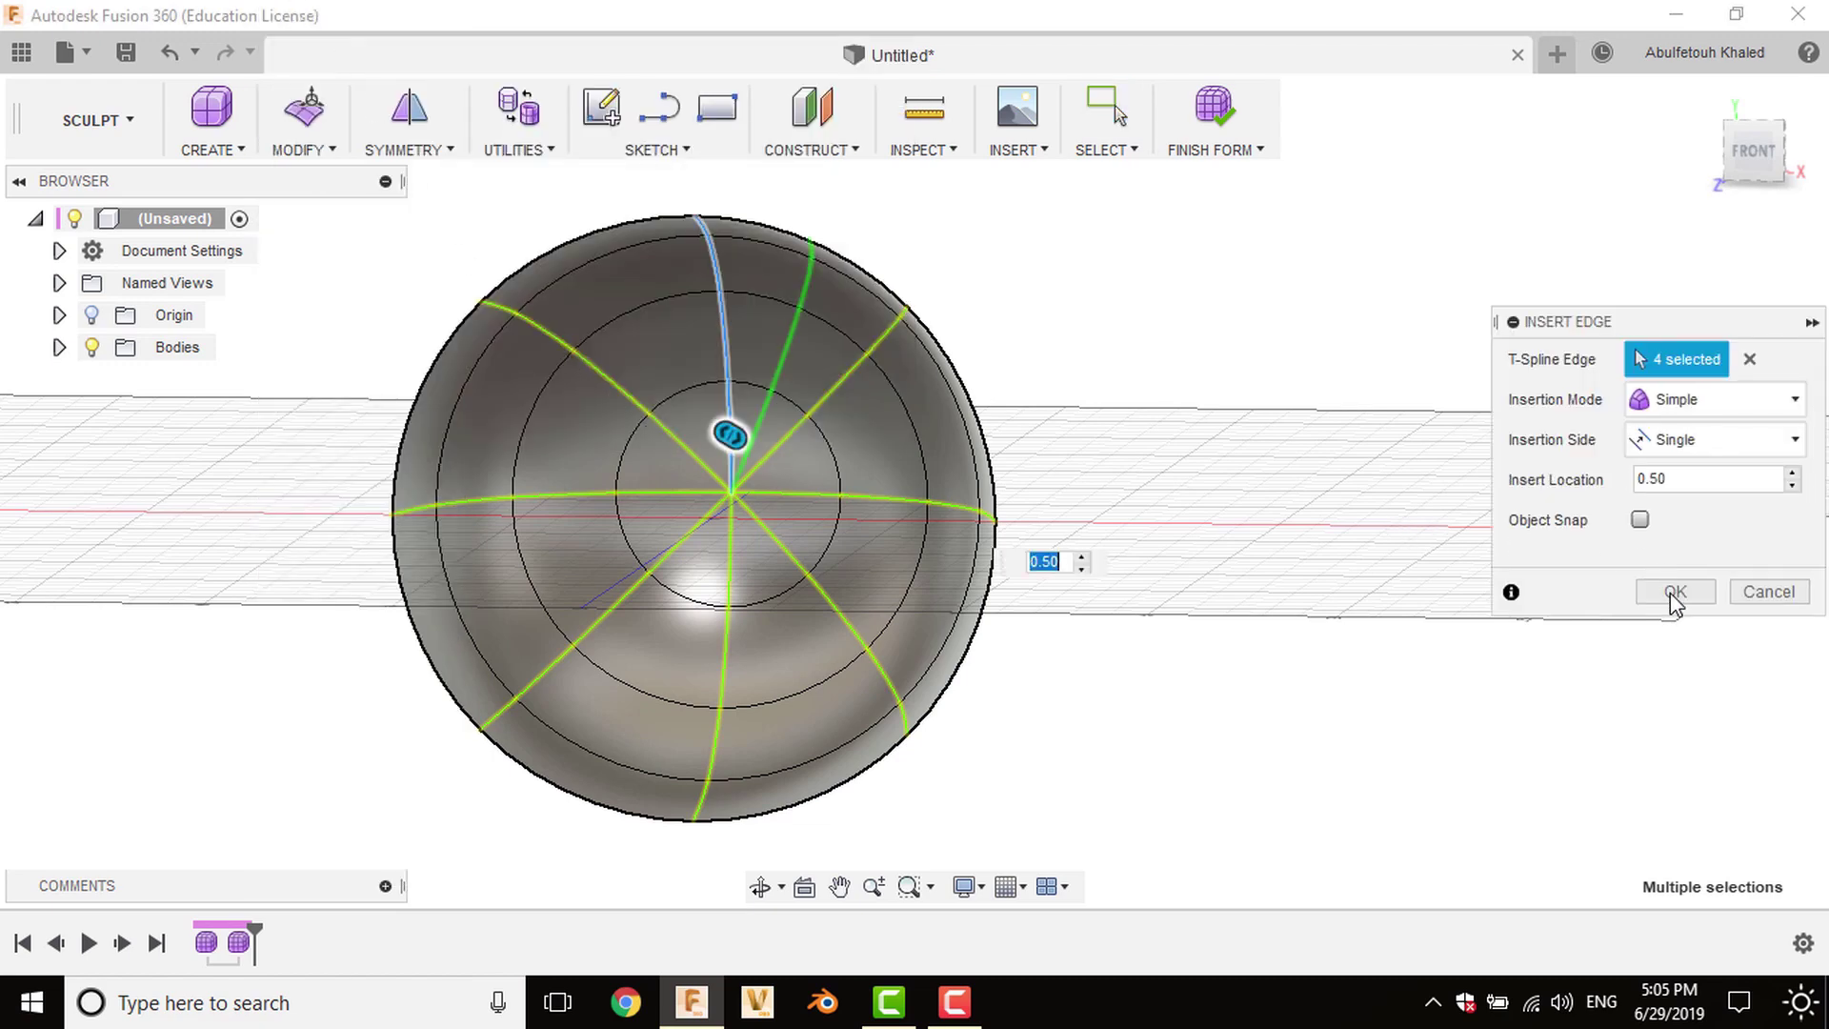
left_click(1673, 593)
Choose the three concentric edge rings and a radial edge (52 edges) for a crease.
scroll(1154, 626, "down", 2)
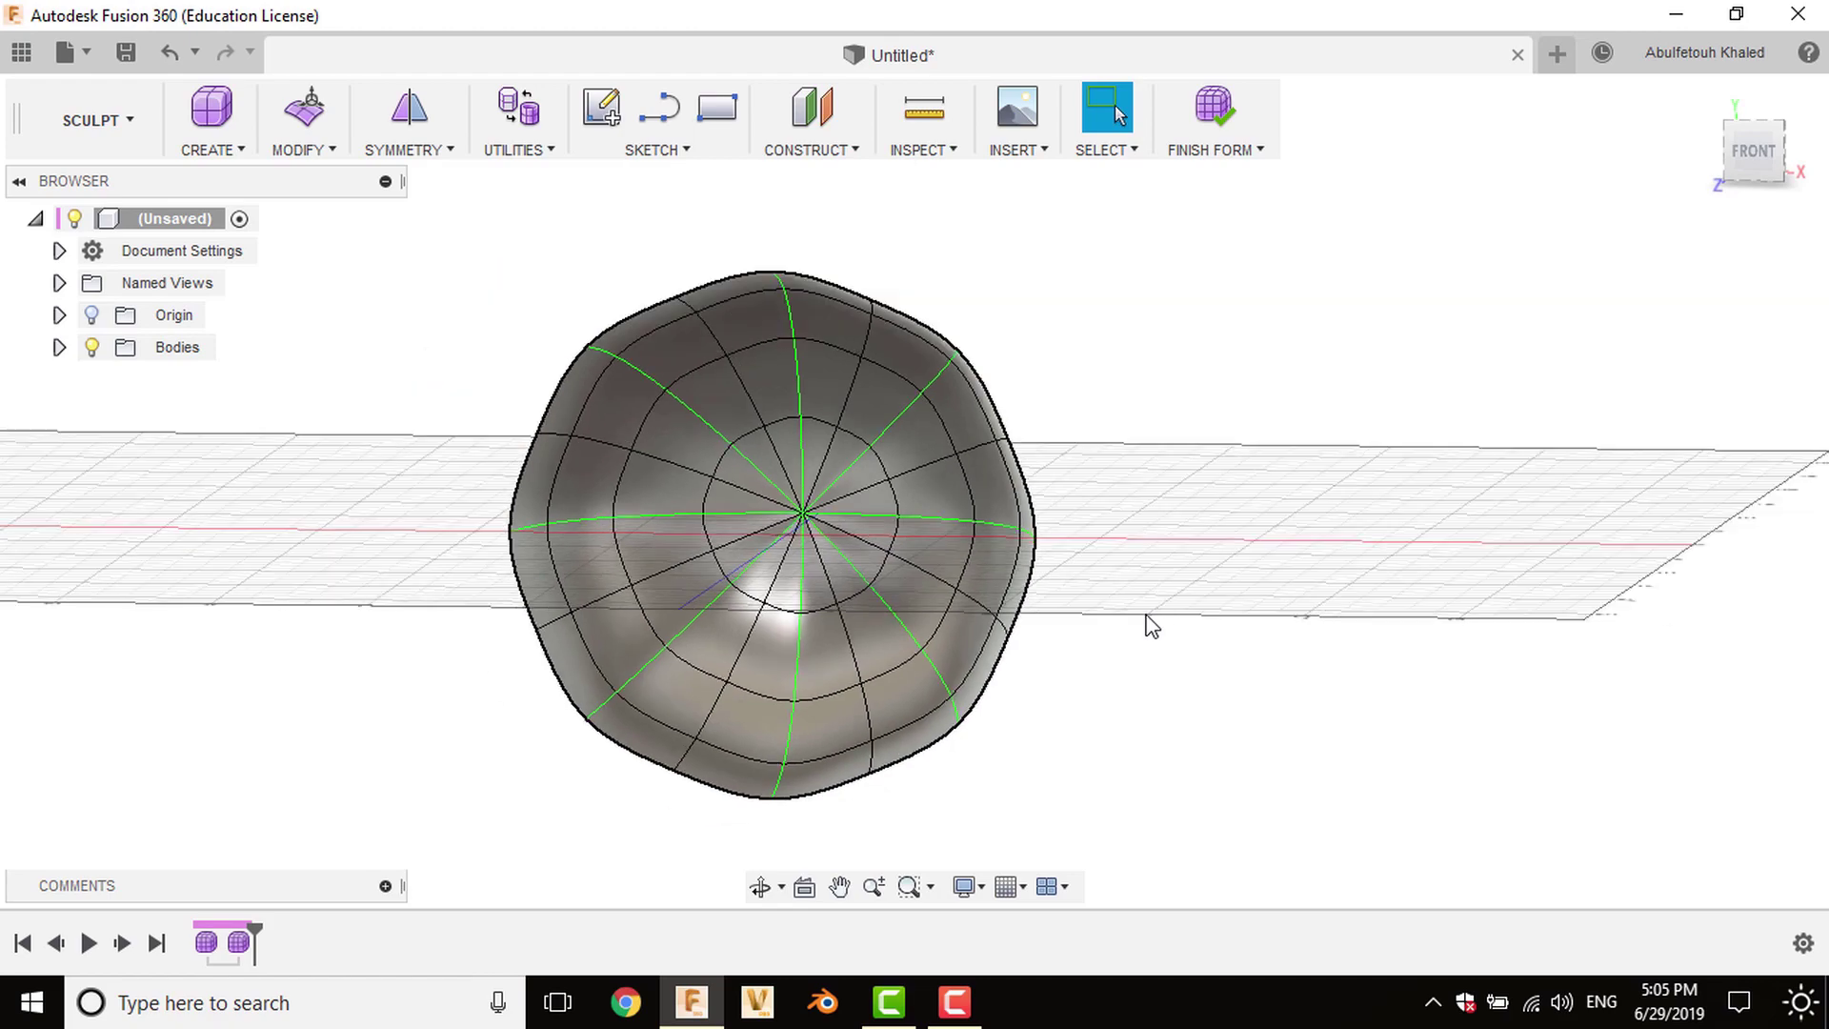
mouse_move(1053, 676)
middle_mouse_down("shift")
mouse_move(1127, 677)
mouse_move(1118, 702)
mouse_move(1099, 667)
middle_mouse_up("shift")
scroll(871, 626, "up", 1)
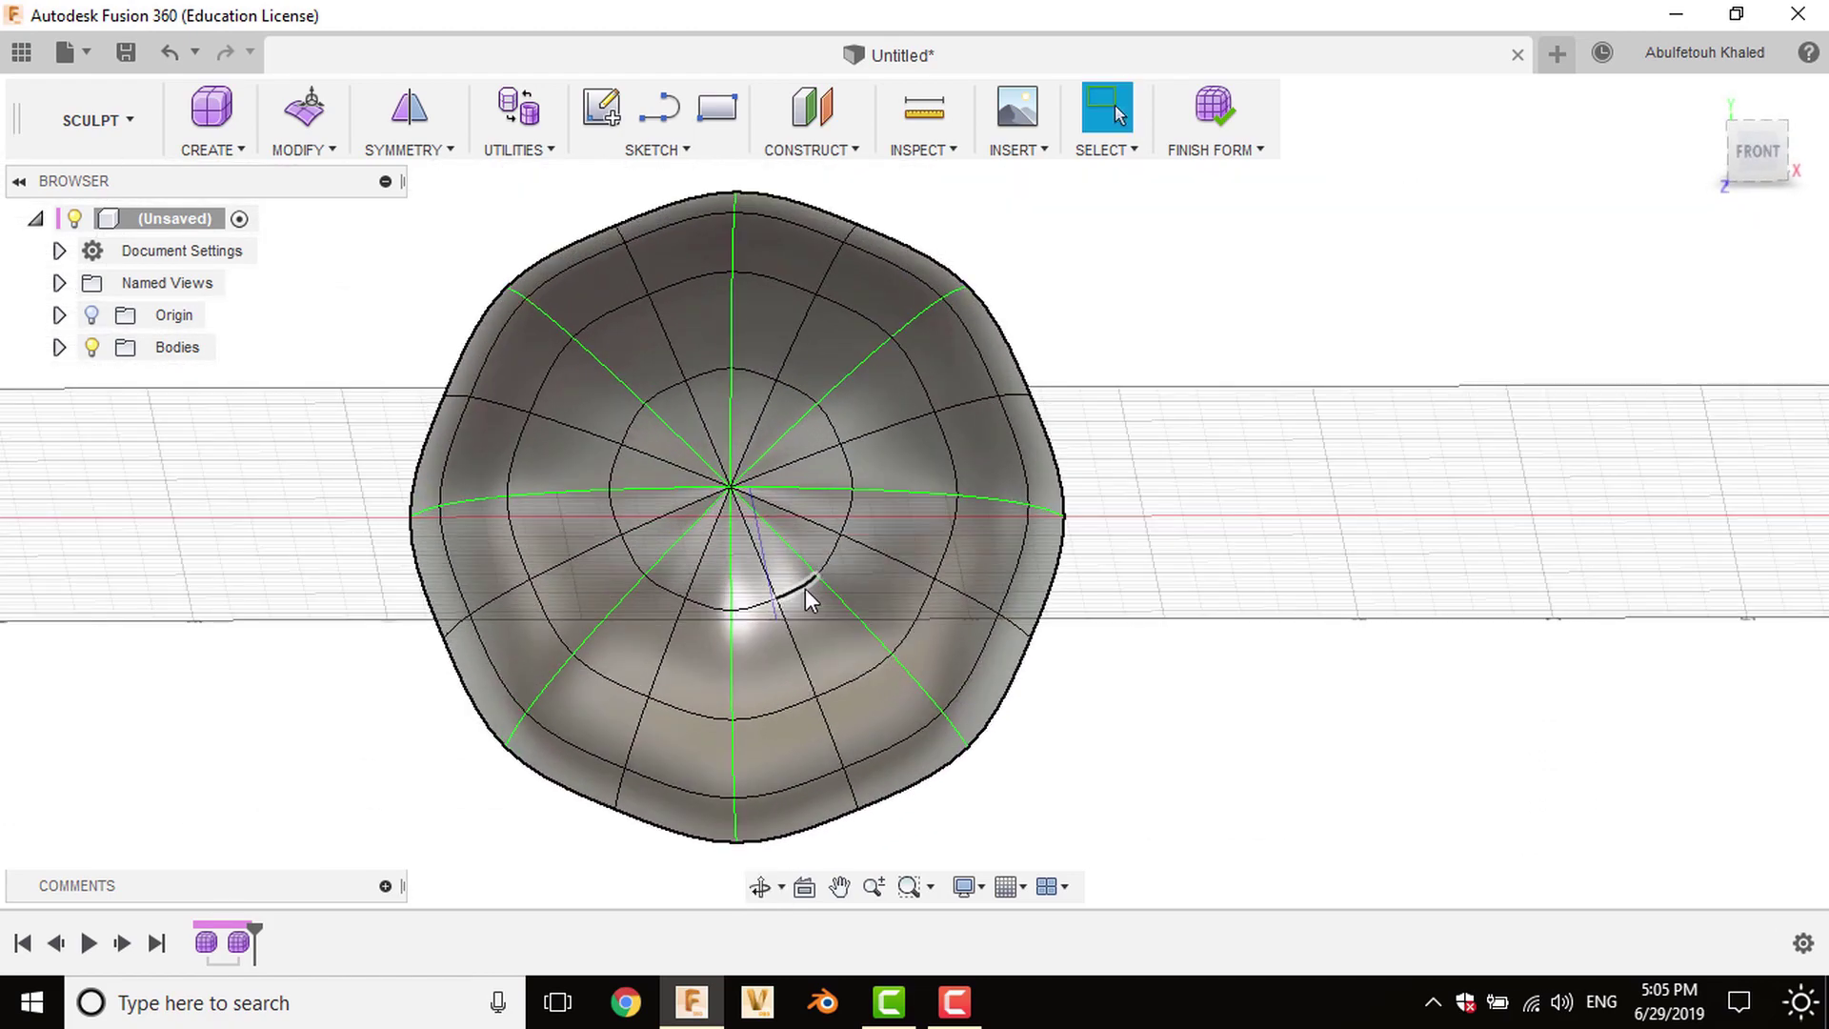
scroll(804, 587, "up", 2)
double_click(802, 591)
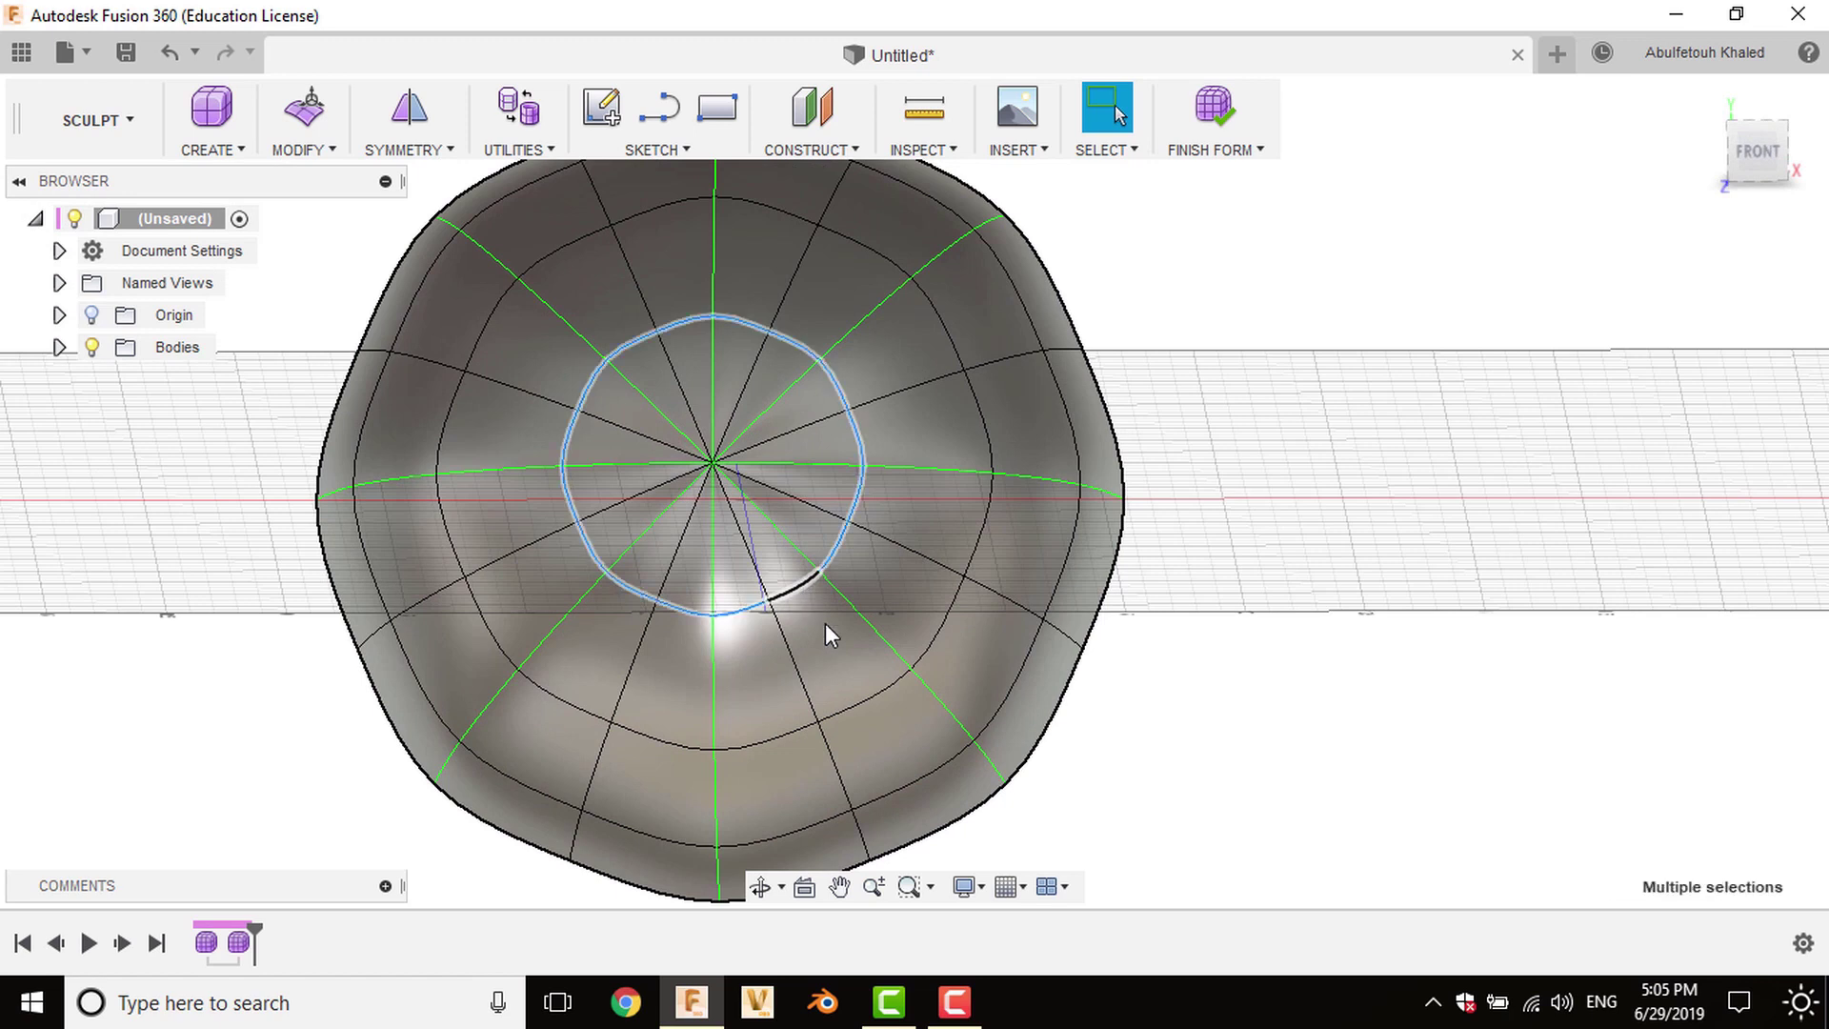
double_click(871, 690, "shift")
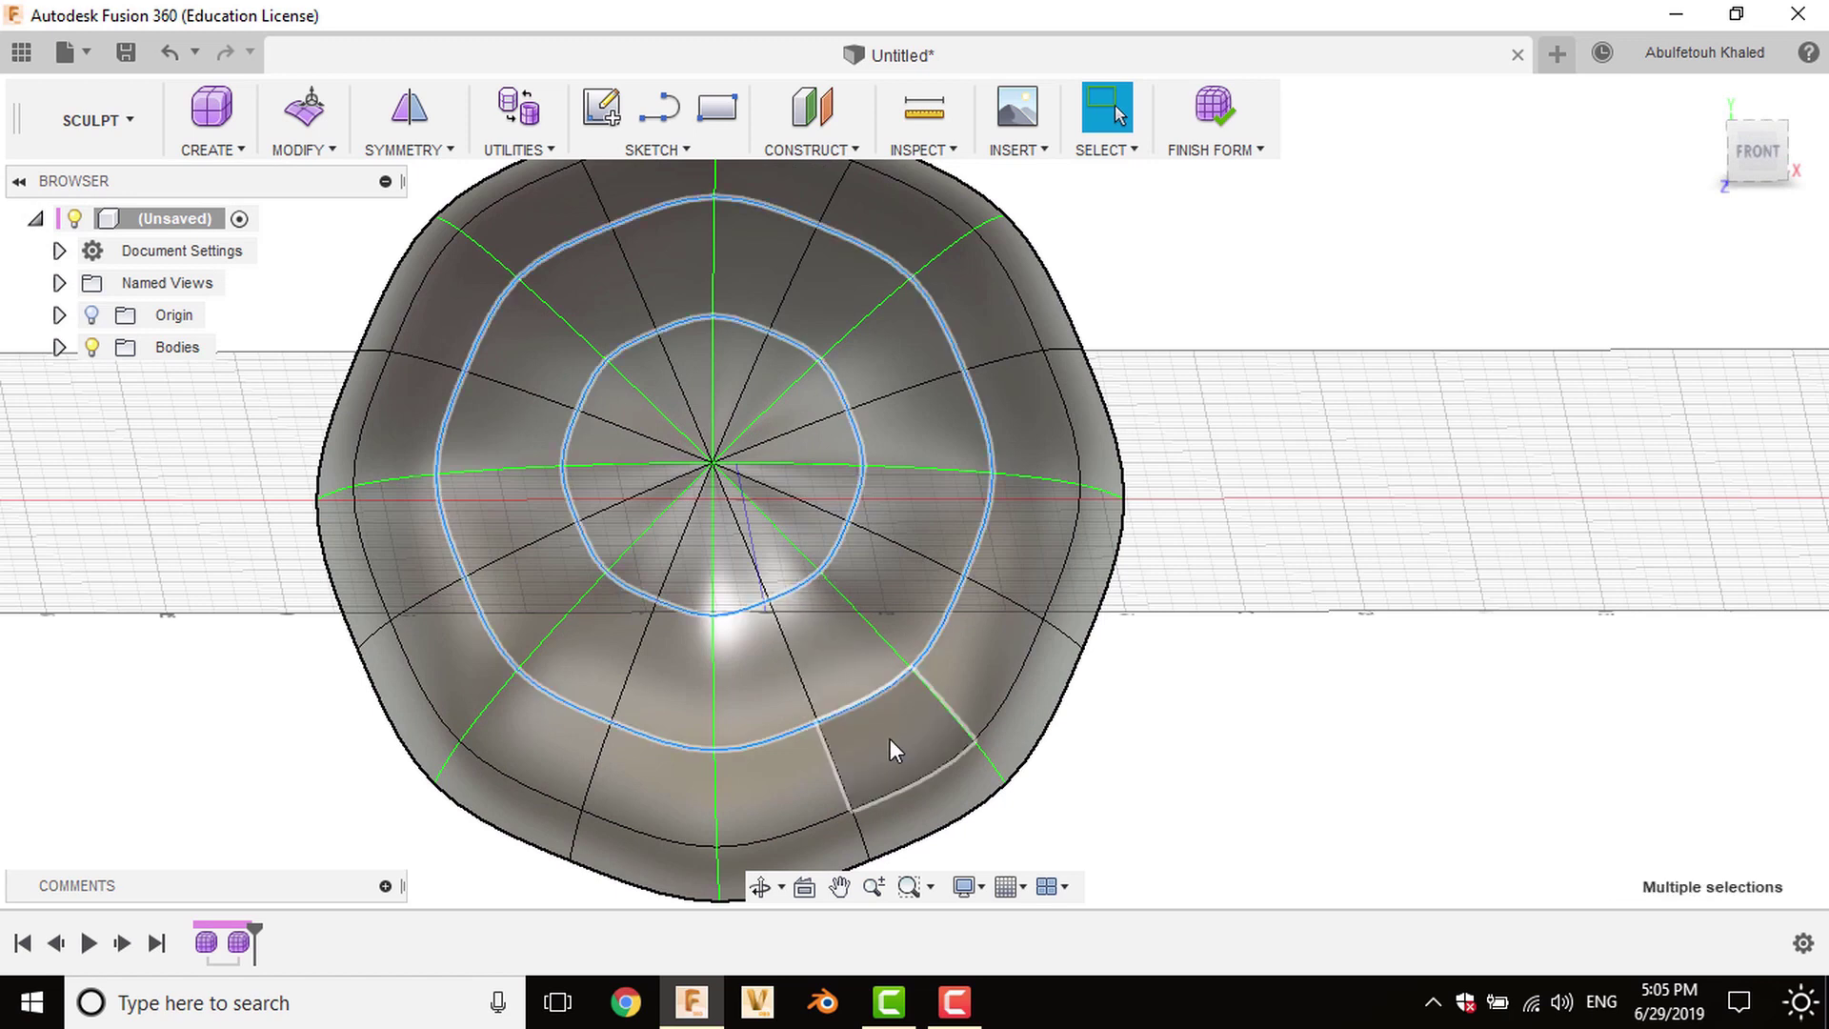
double_click(907, 789, "shift")
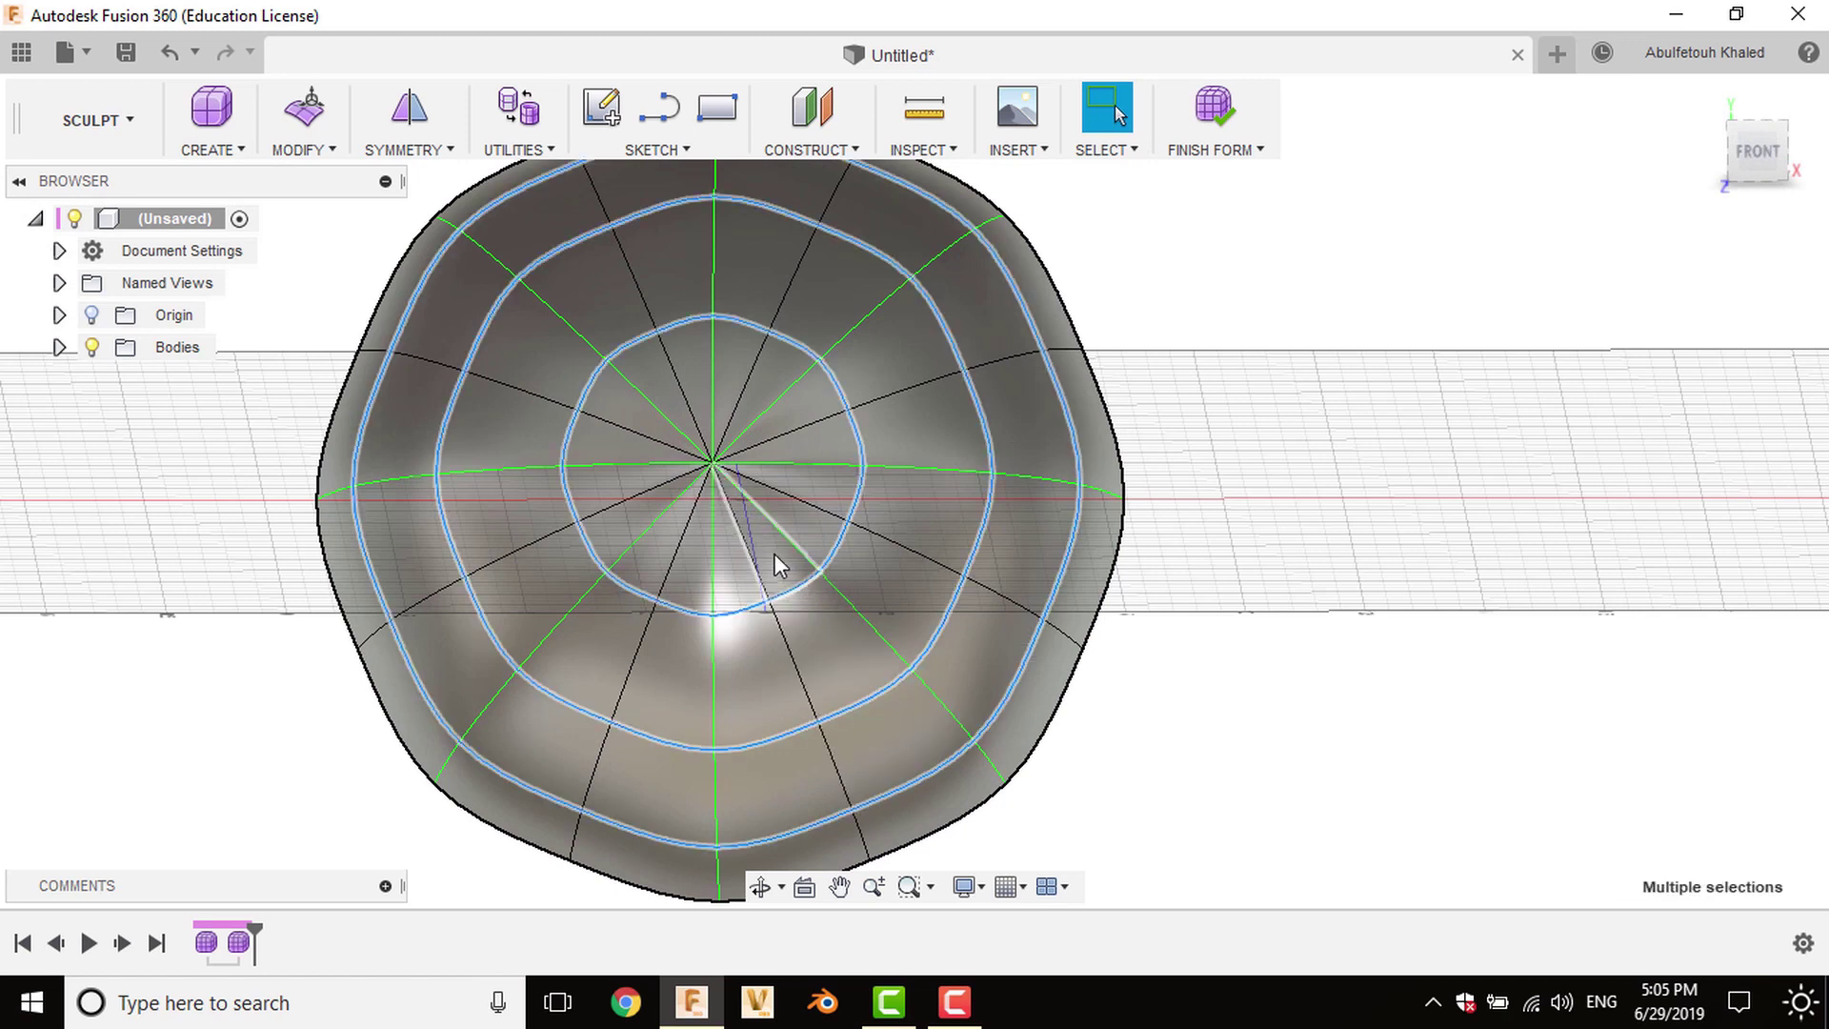
double_click(749, 552, "shift")
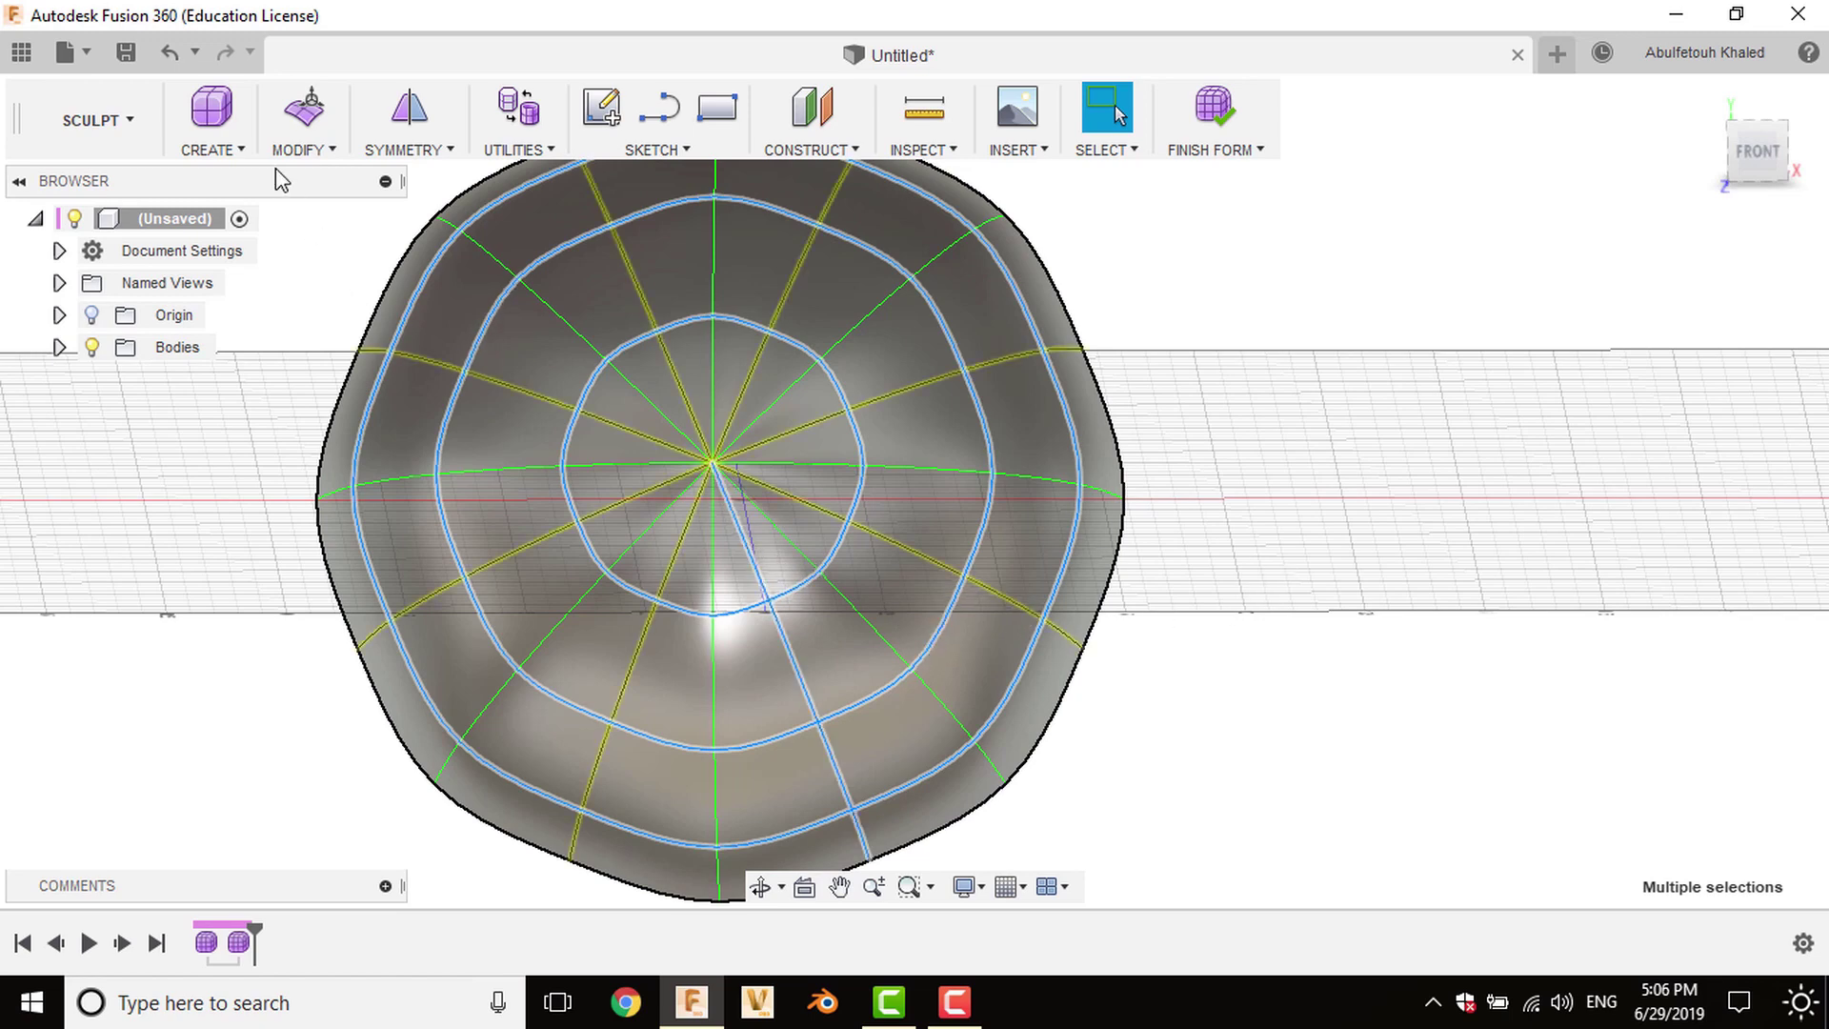
left_click(300, 151)
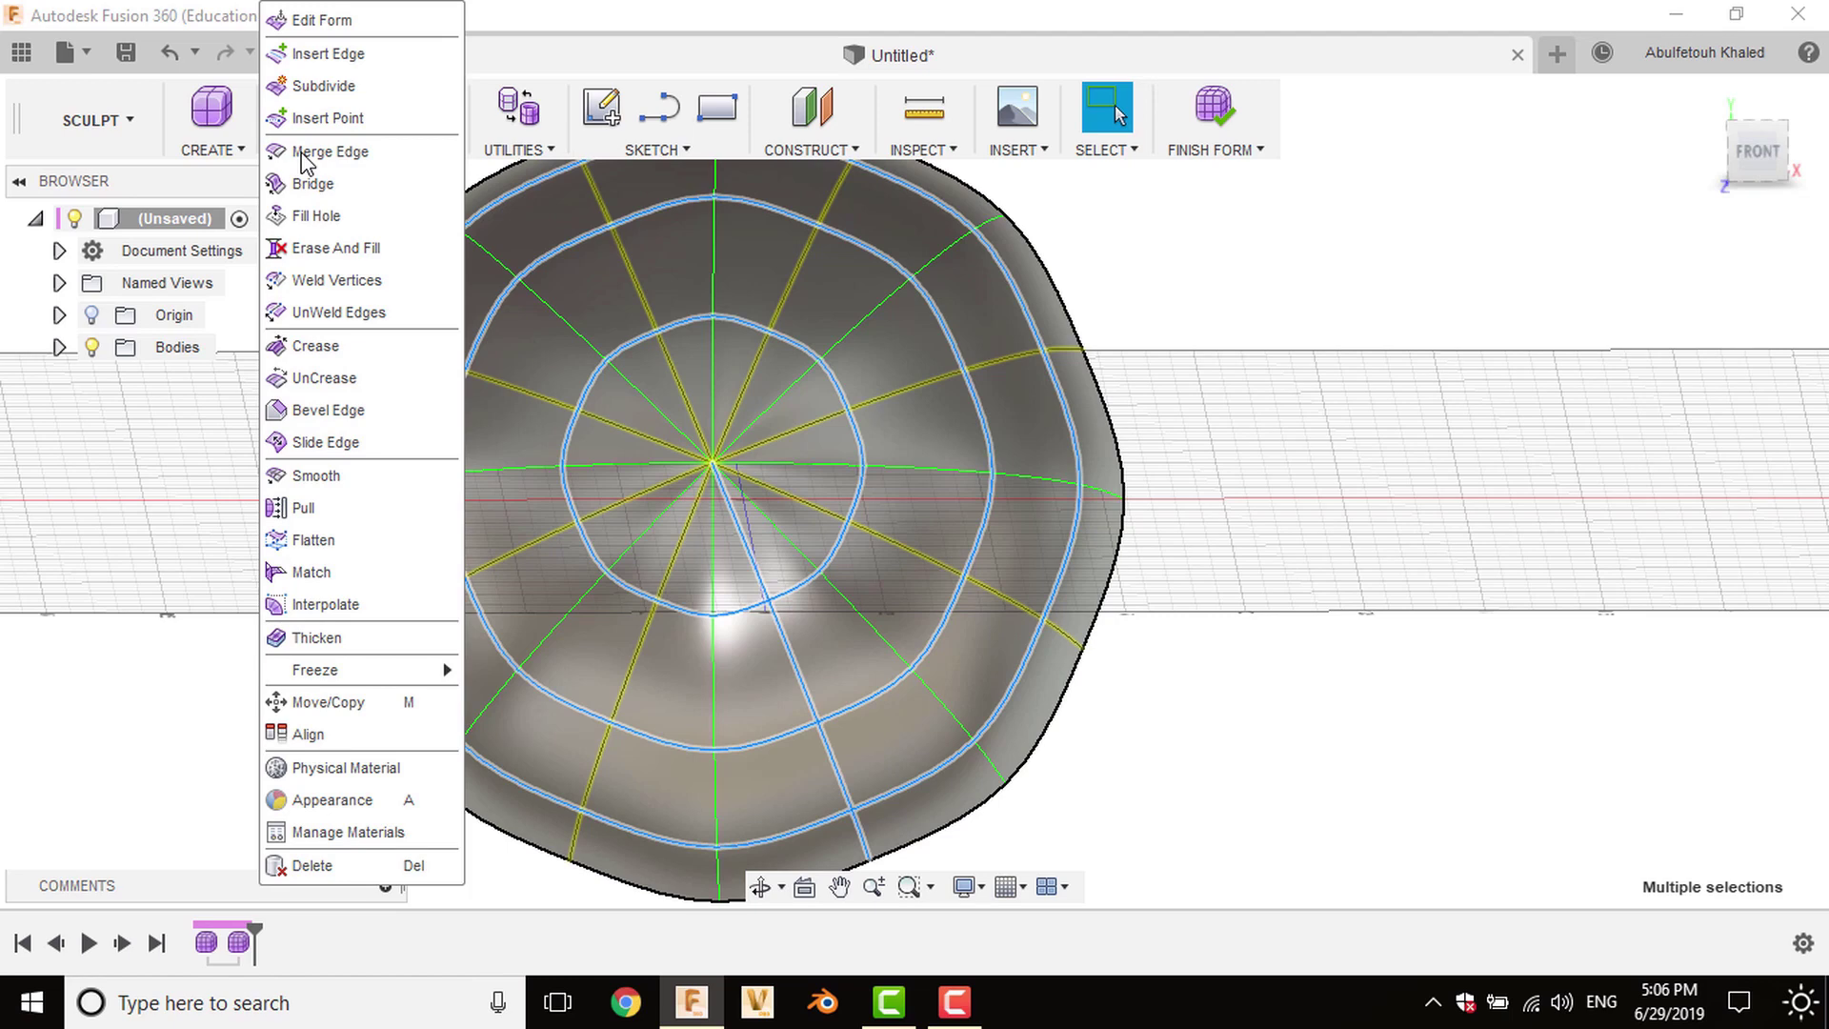
left_click(343, 348)
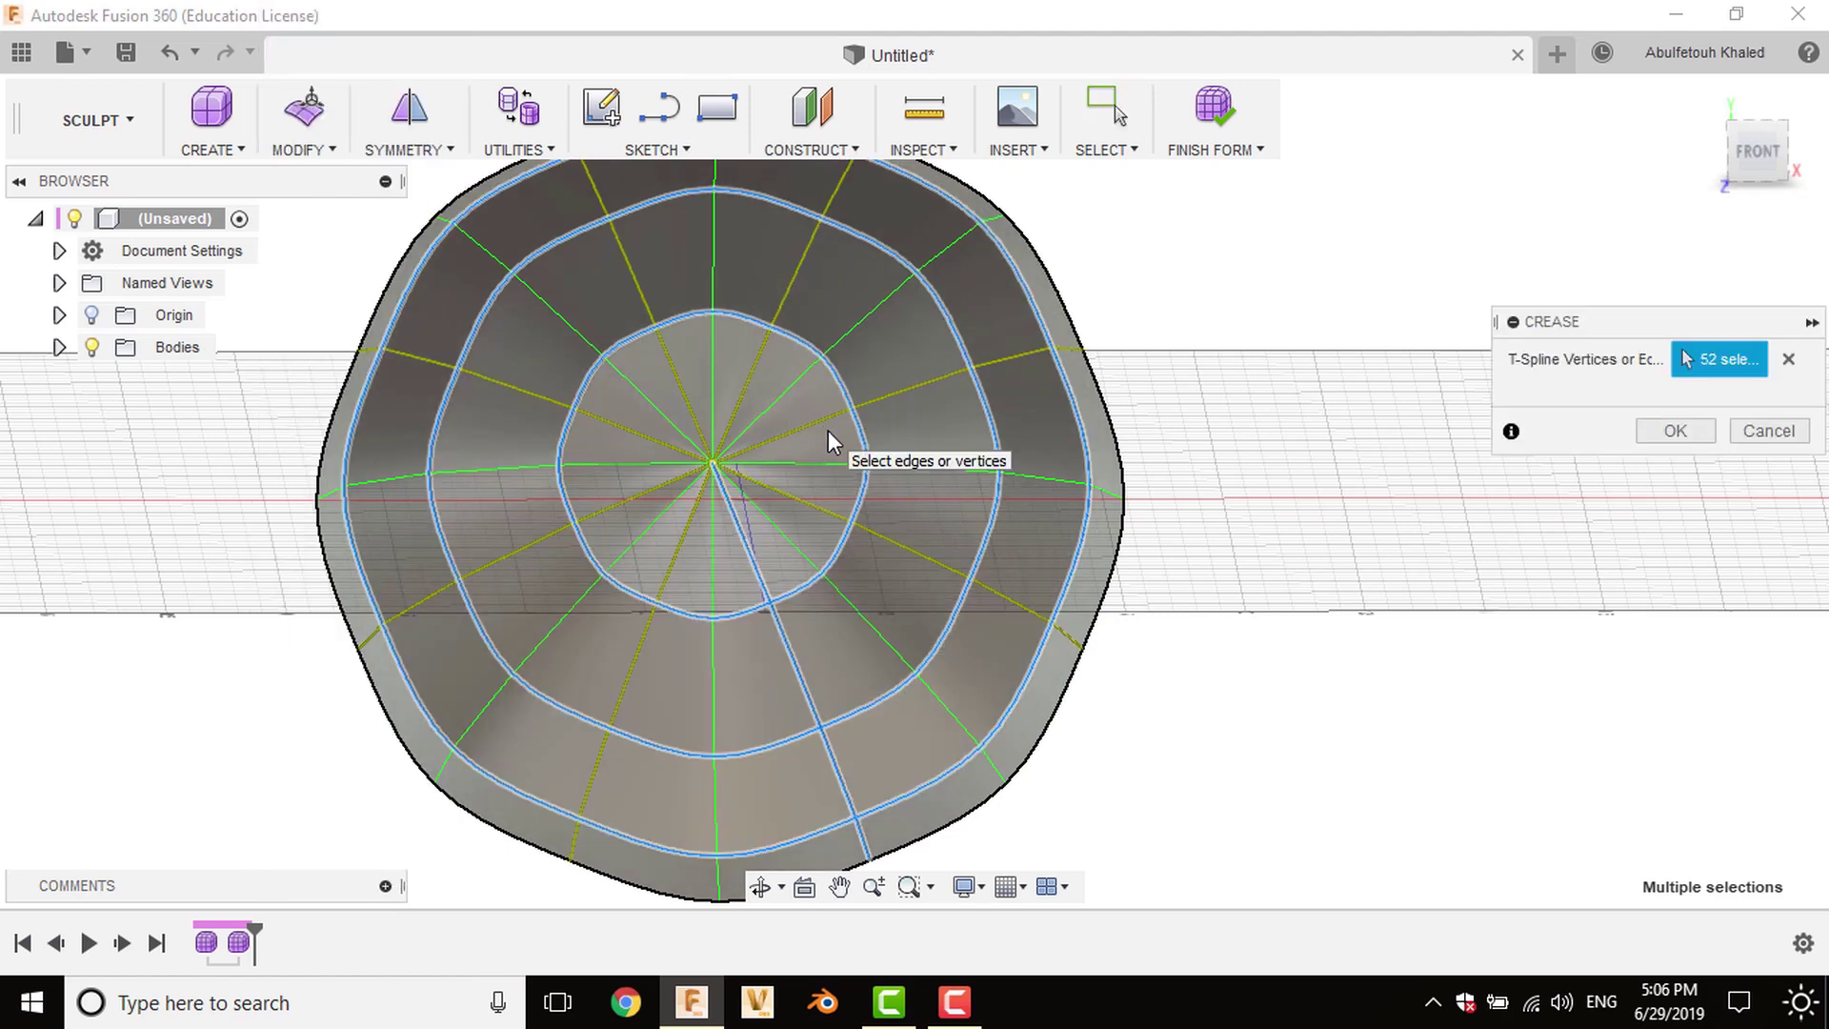
Confirm the 52-edge crease, then select the outer, inner and innermost edge loops.
key("Return")
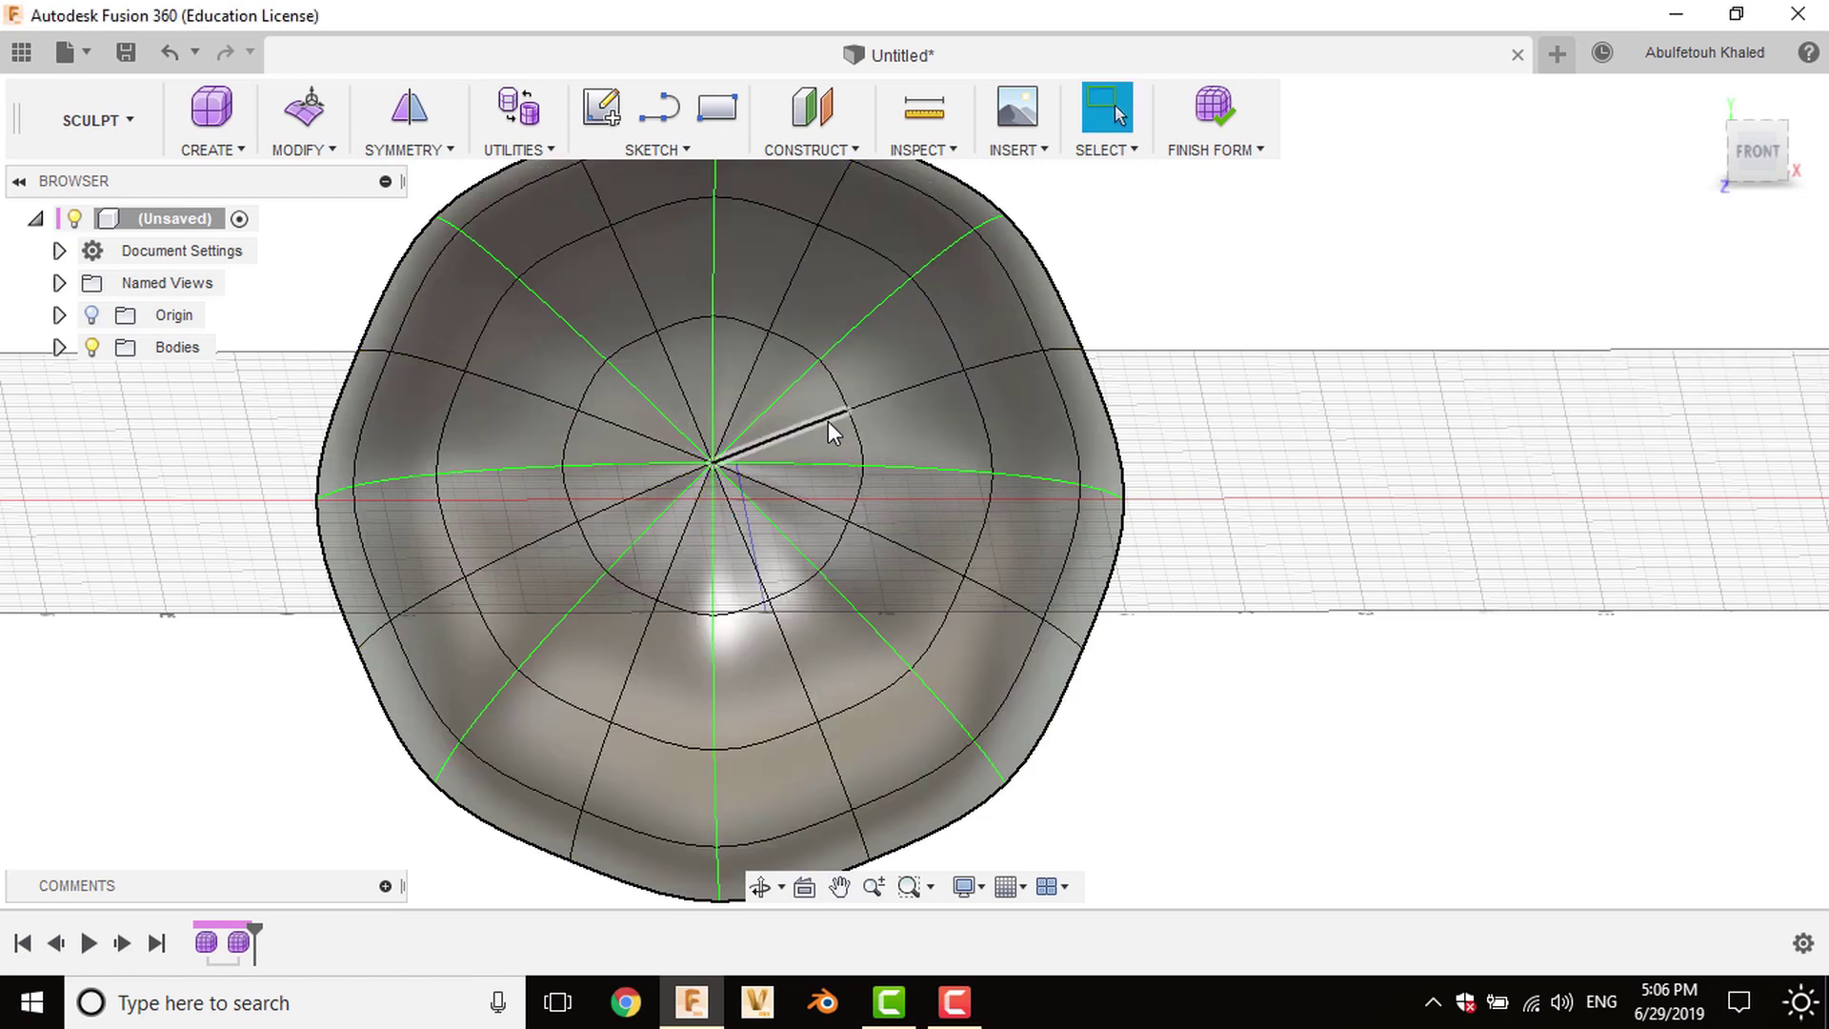
left_click(792, 825)
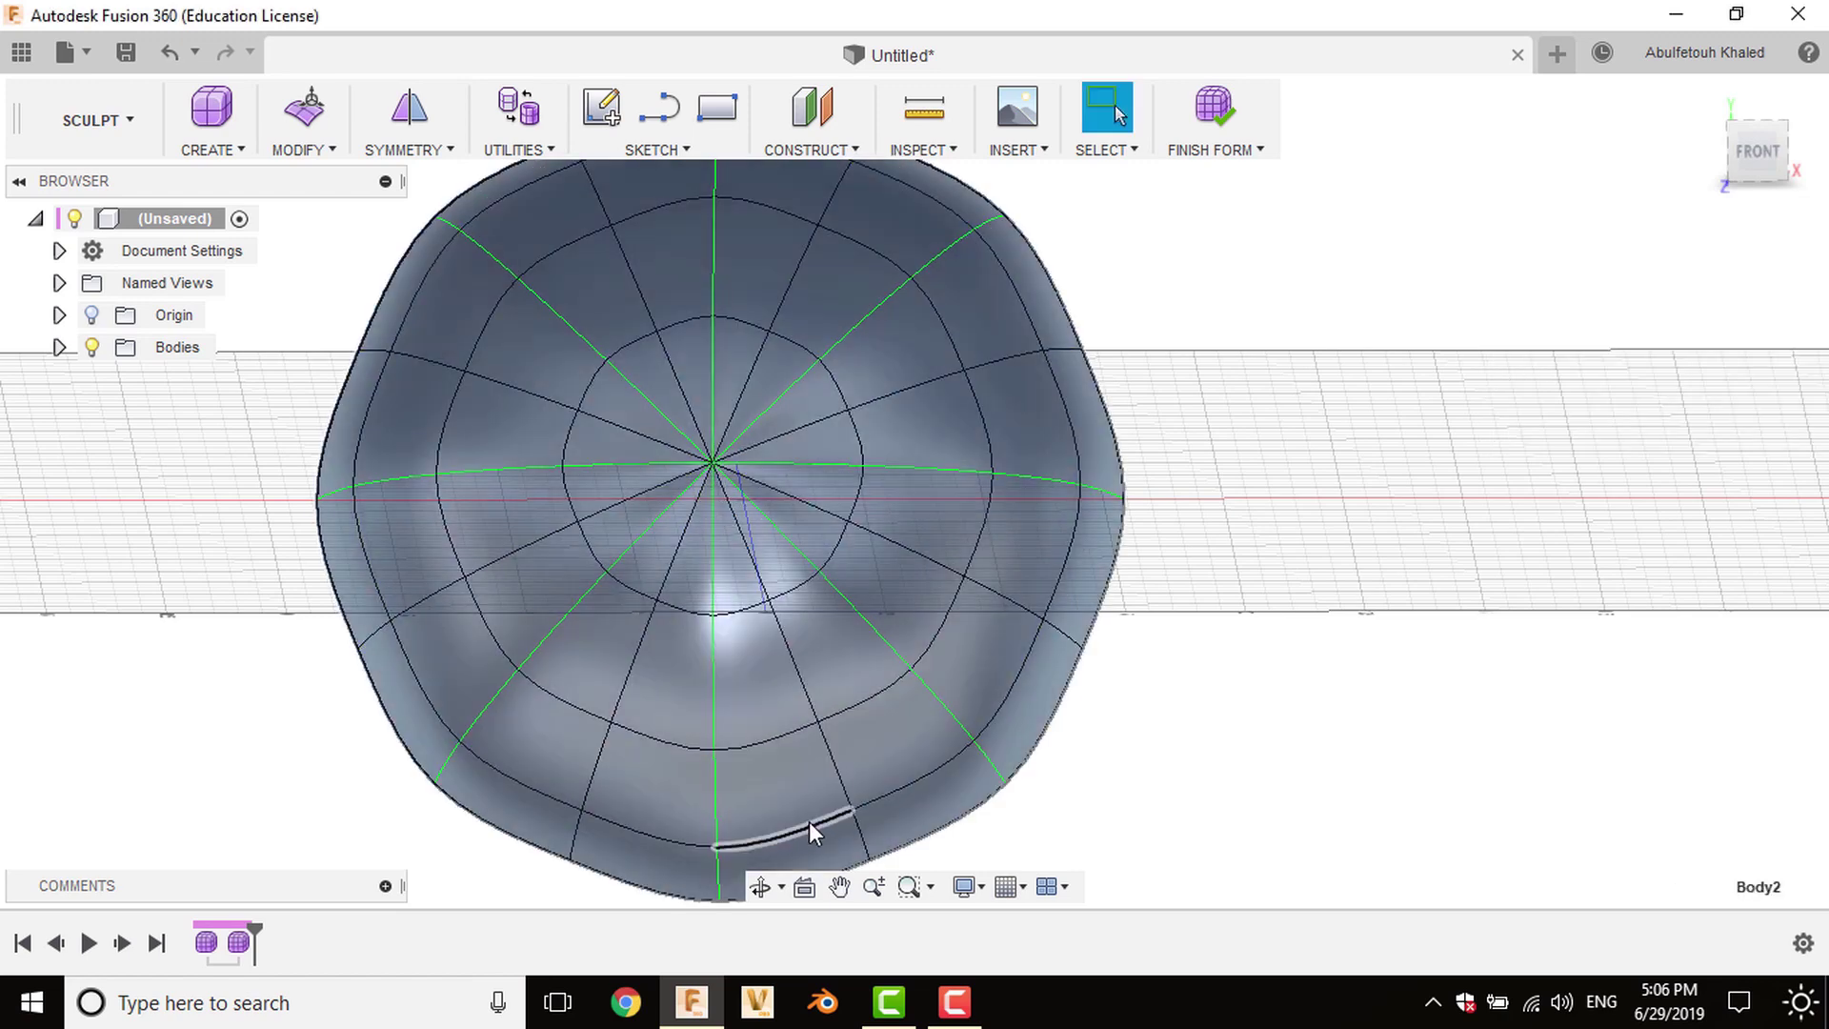
double_click(808, 821)
double_click(783, 731, "shift")
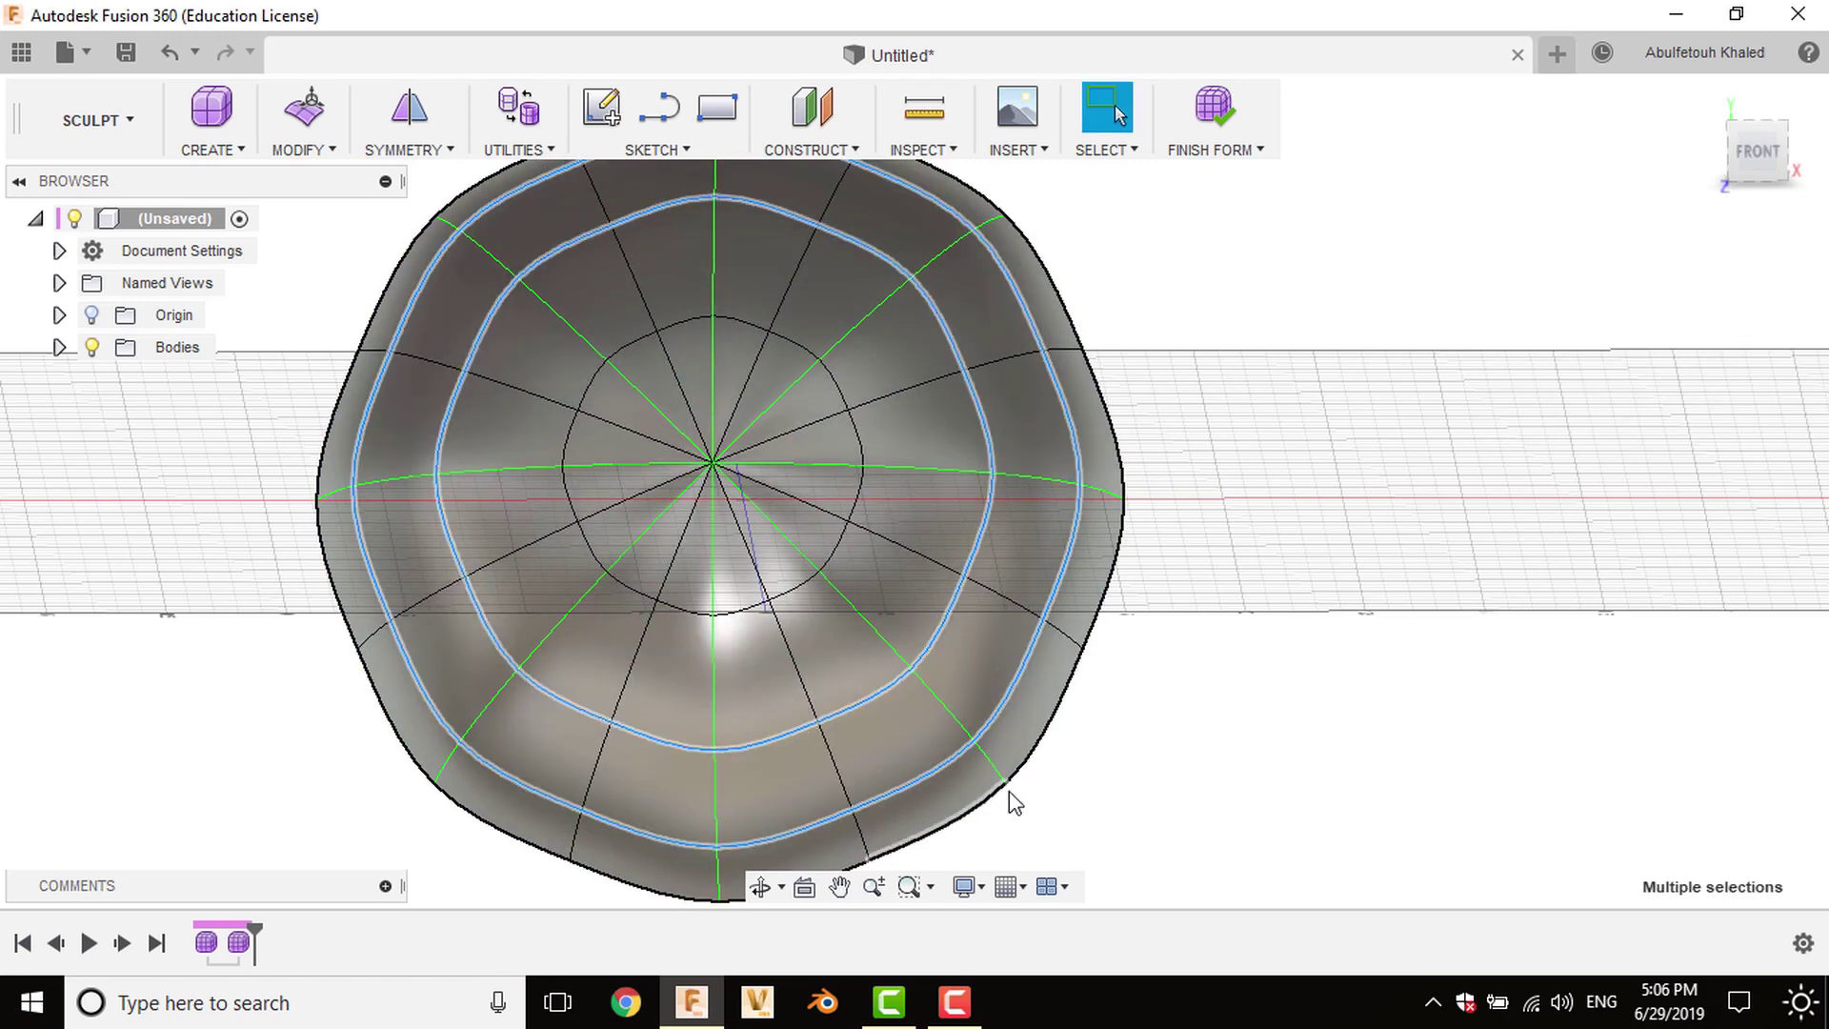
double_click(789, 589, "shift")
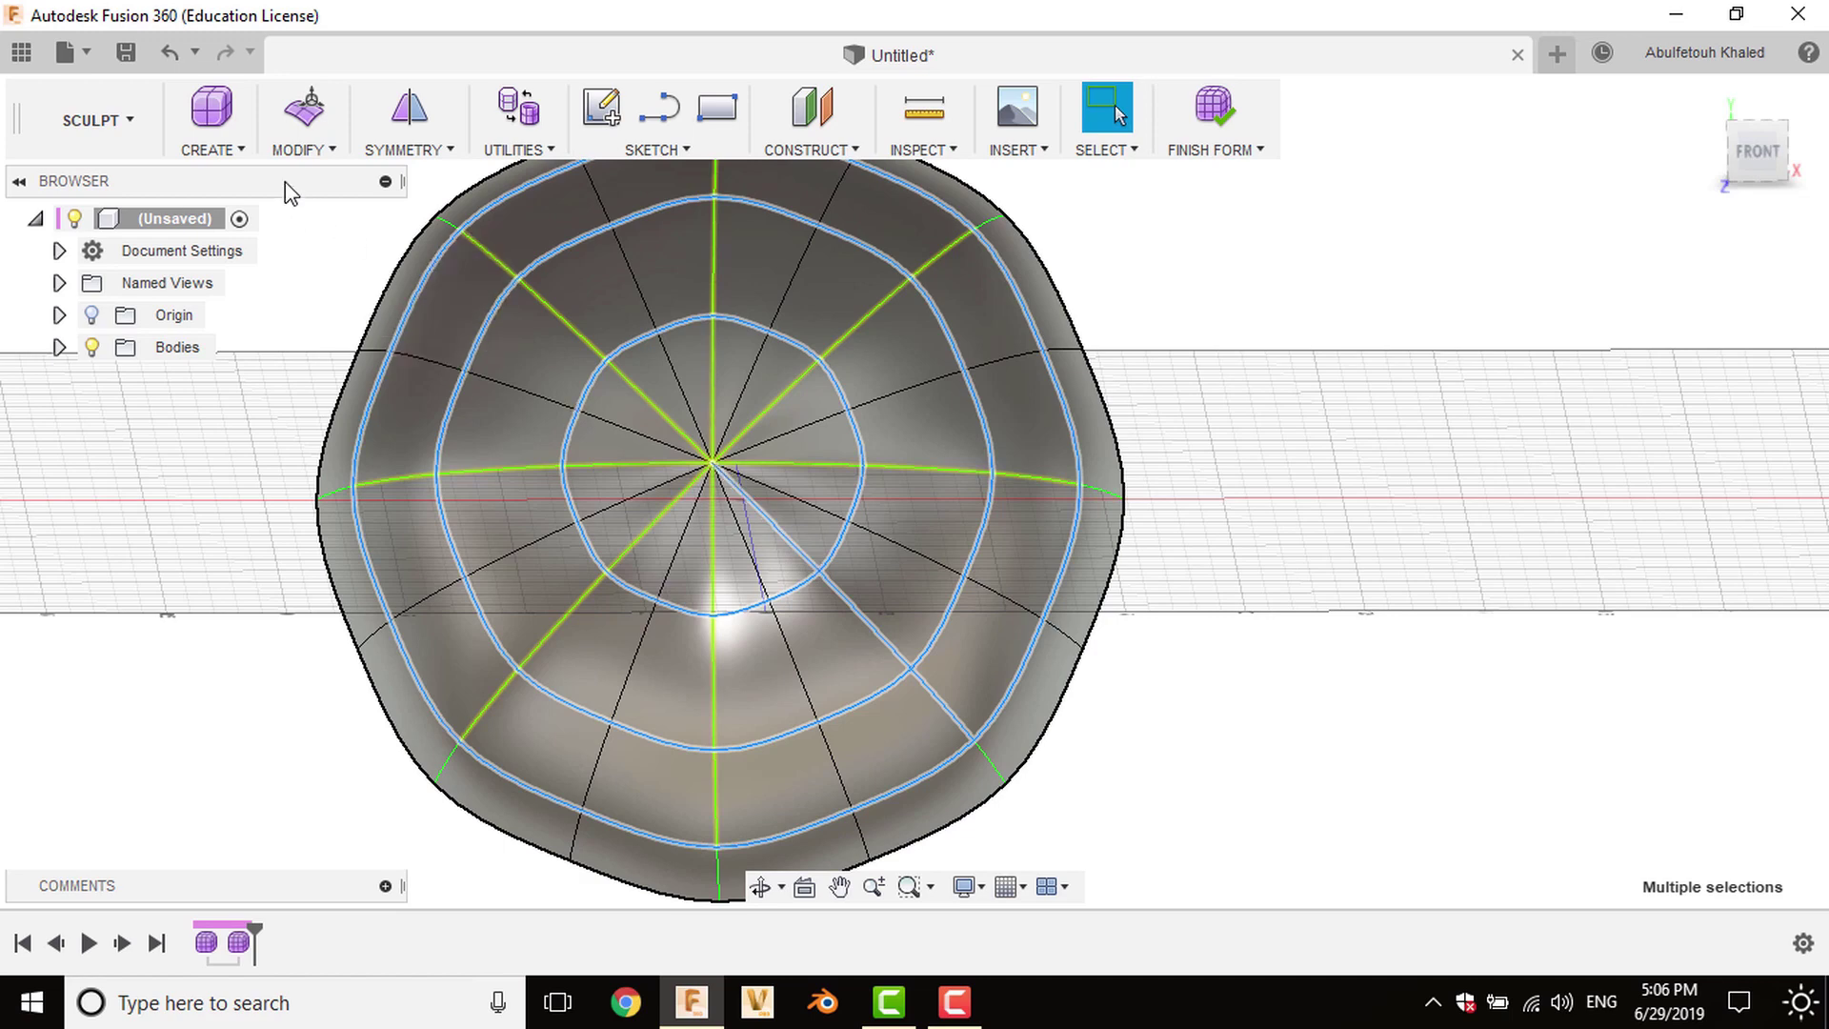
Crease the three selected edge loops to make the dome faceted.
left_click(211, 143)
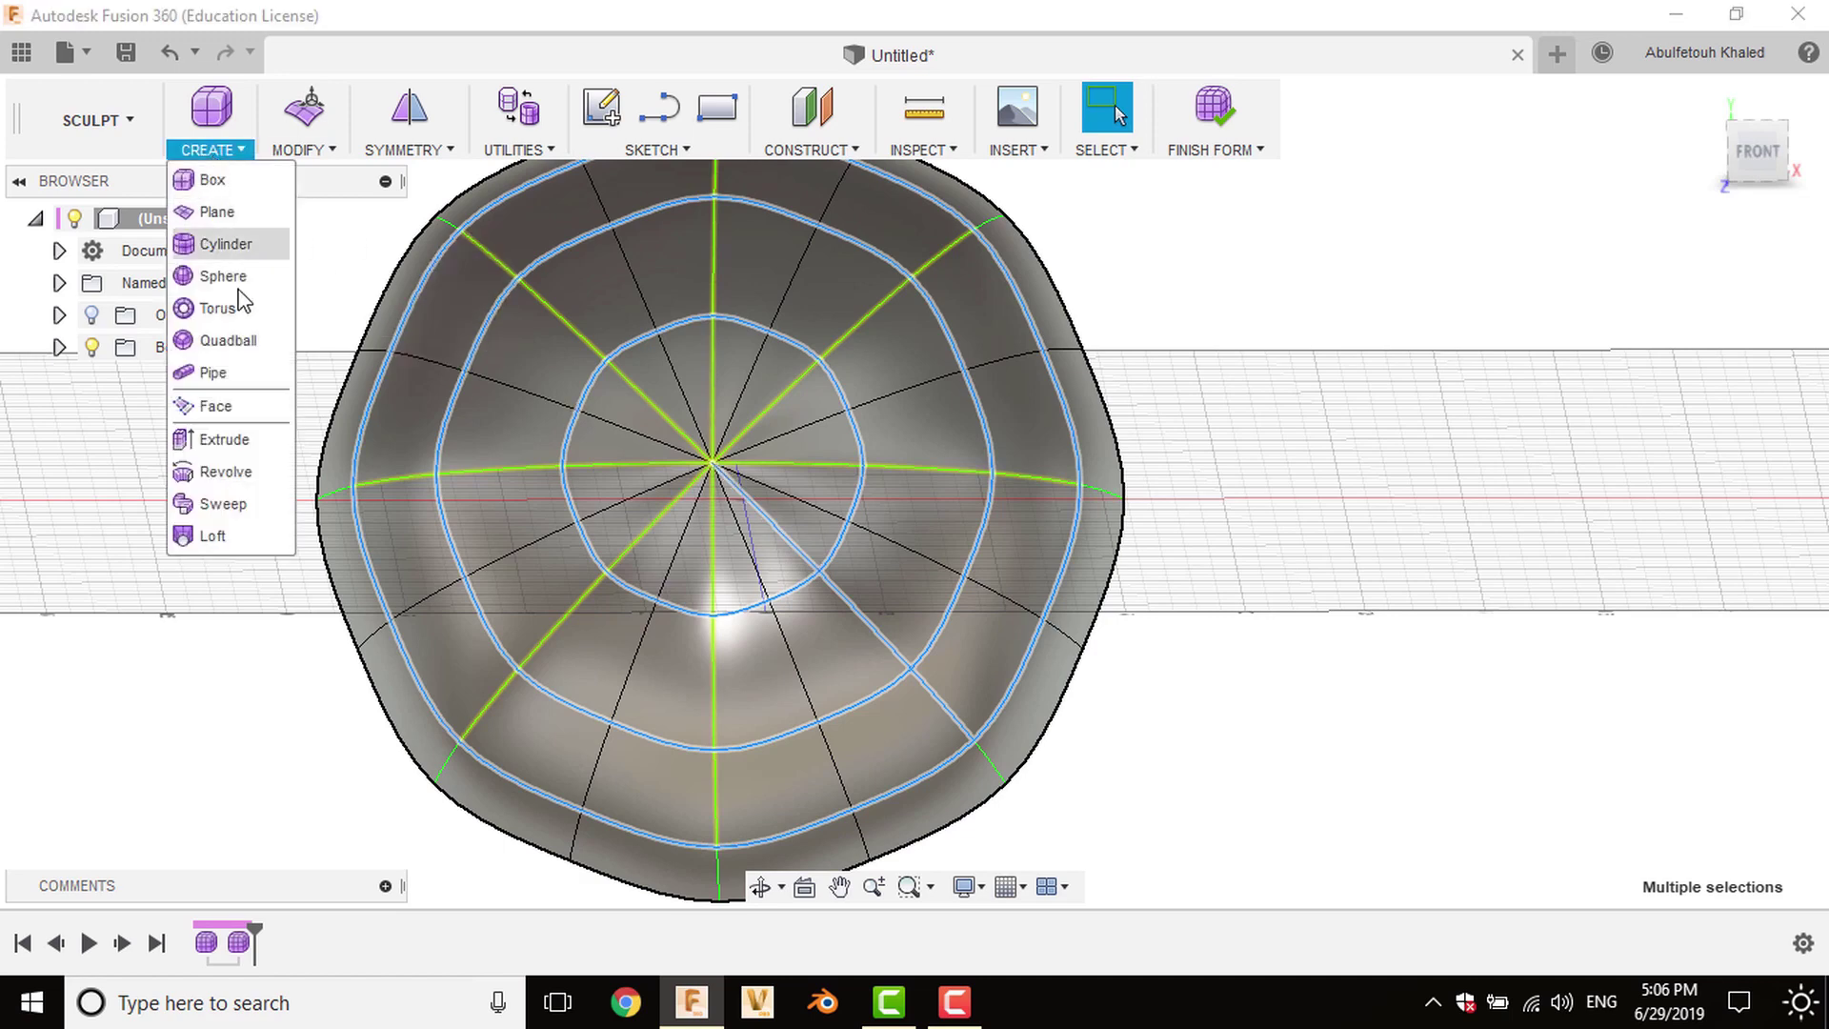
left_click(303, 148)
left_click(317, 346)
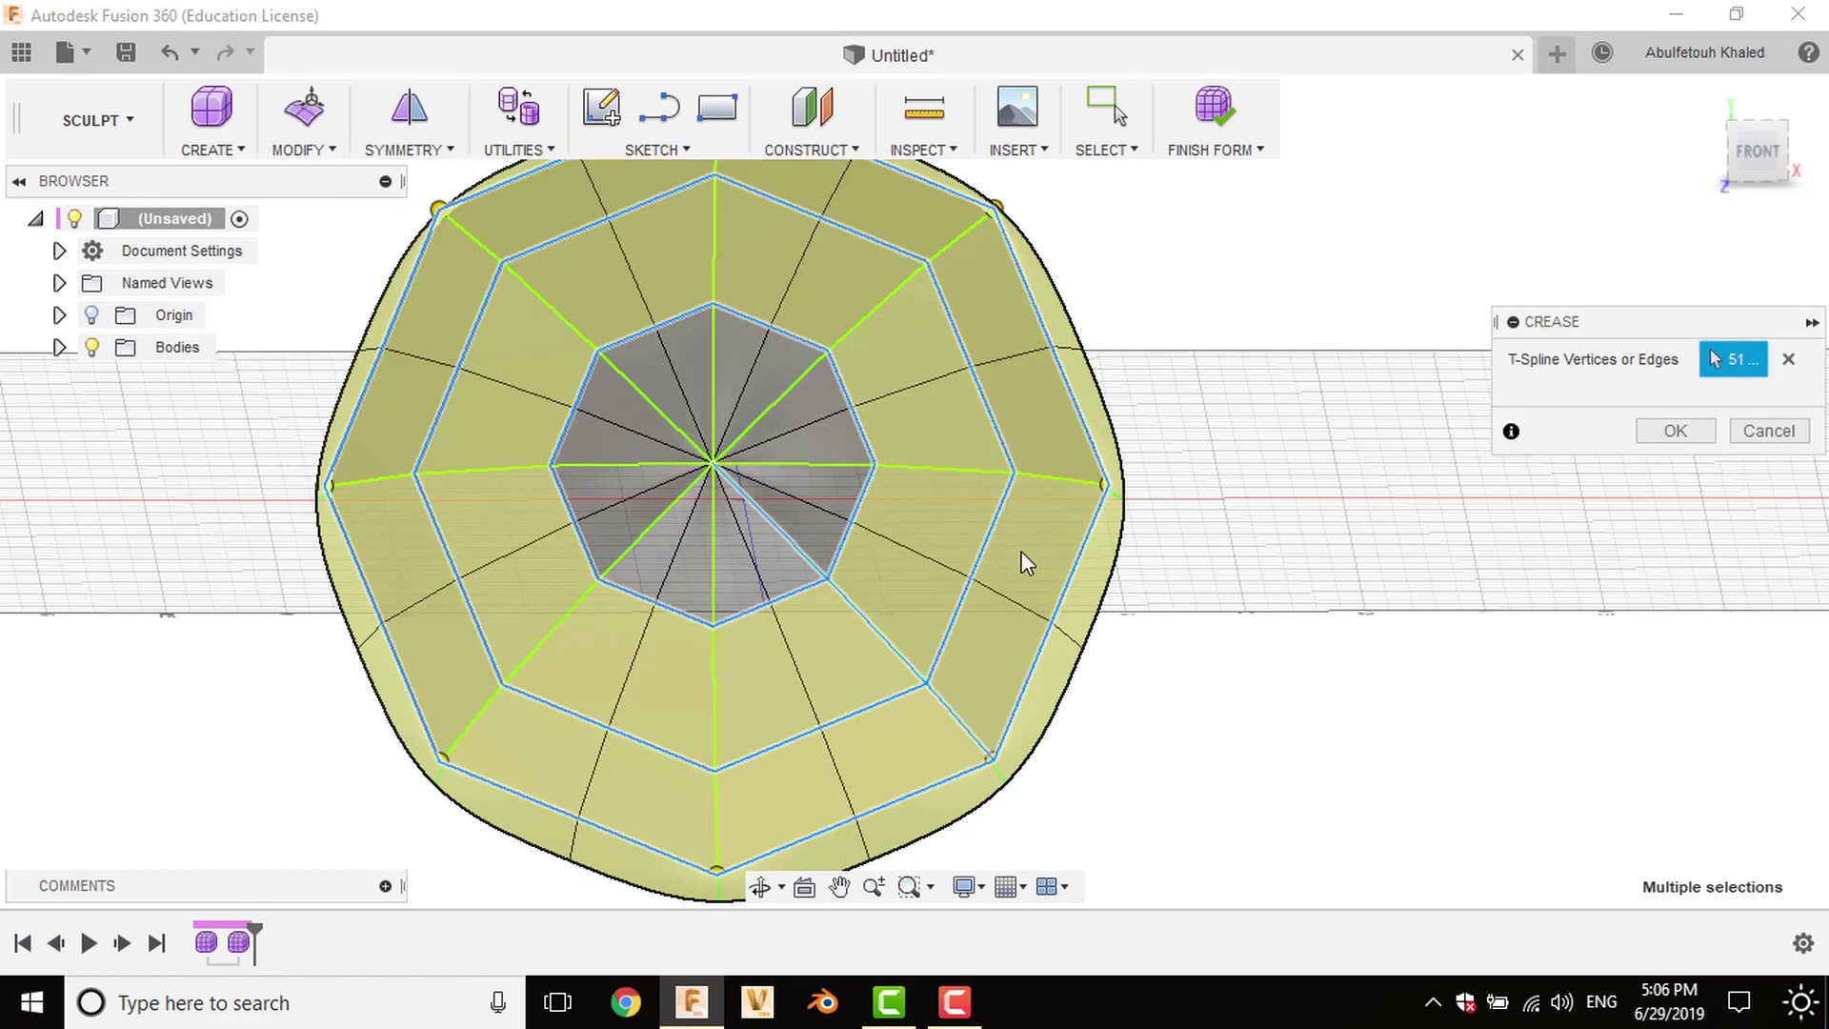
left_click(1706, 442)
Select the diagonal edge loop plus the middle and inner octagonal edge rings.
left_click(962, 694)
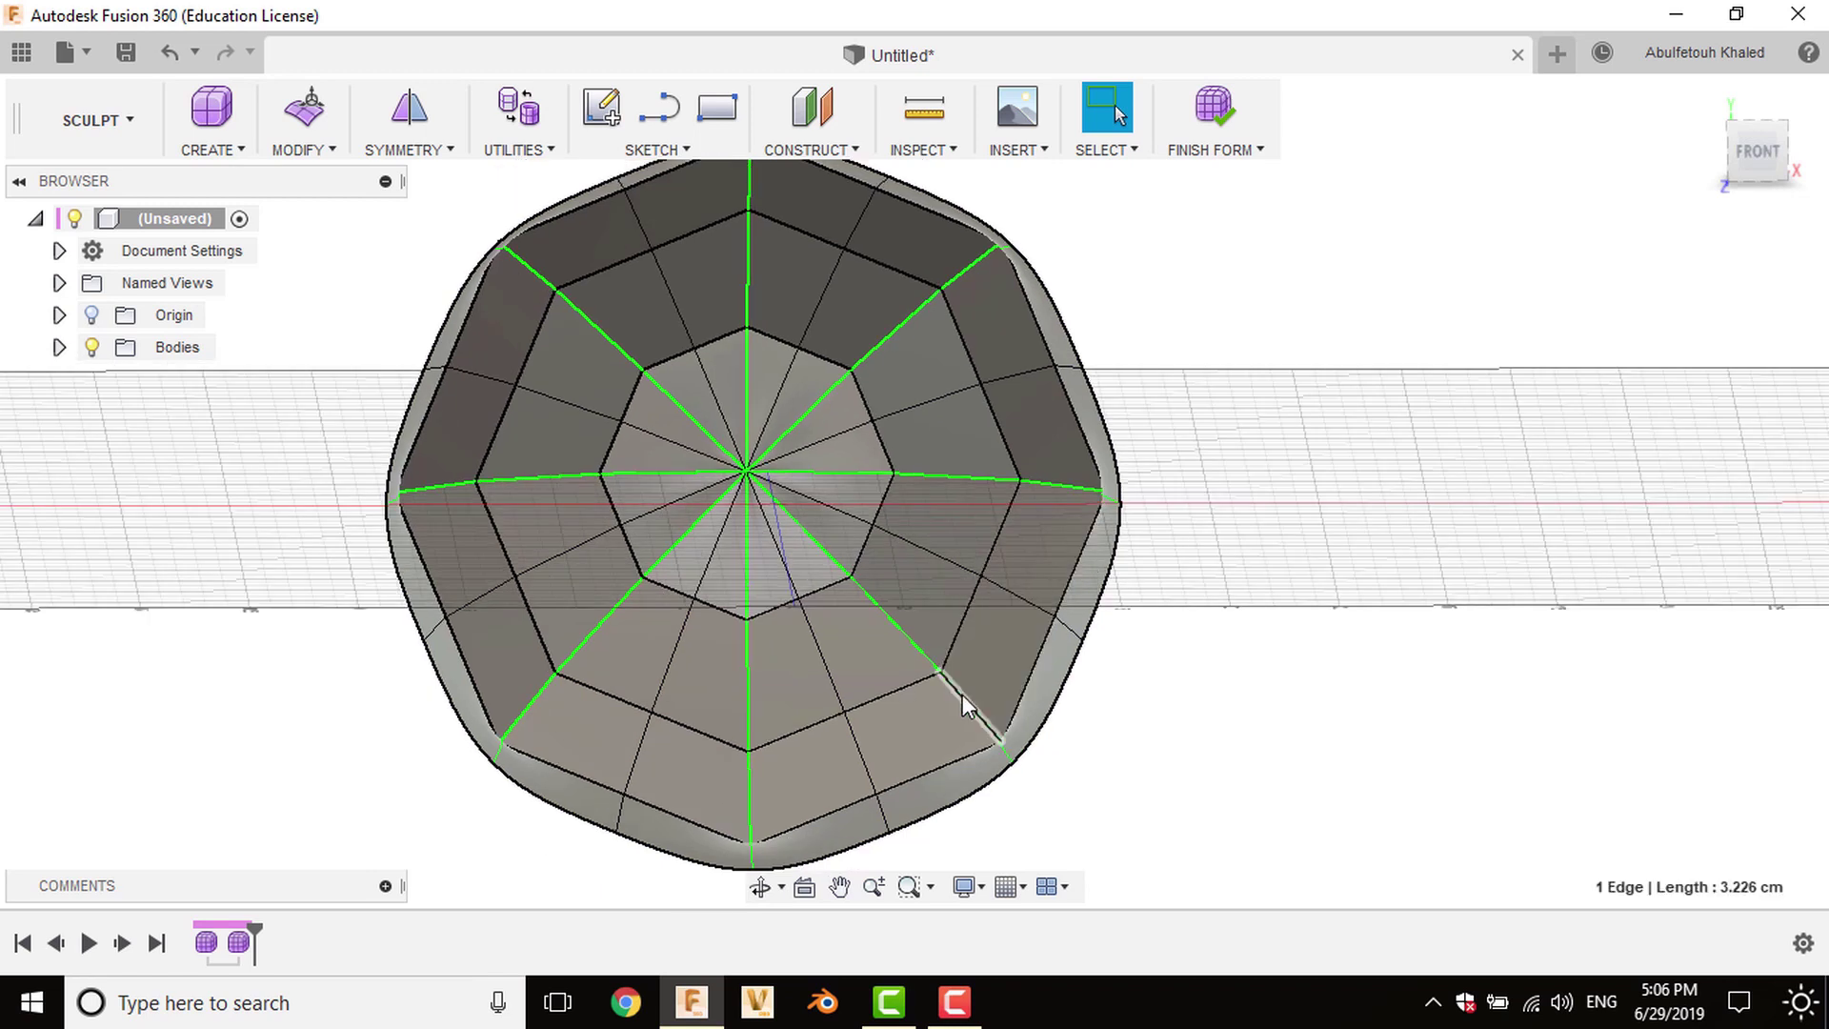
double_click(962, 694)
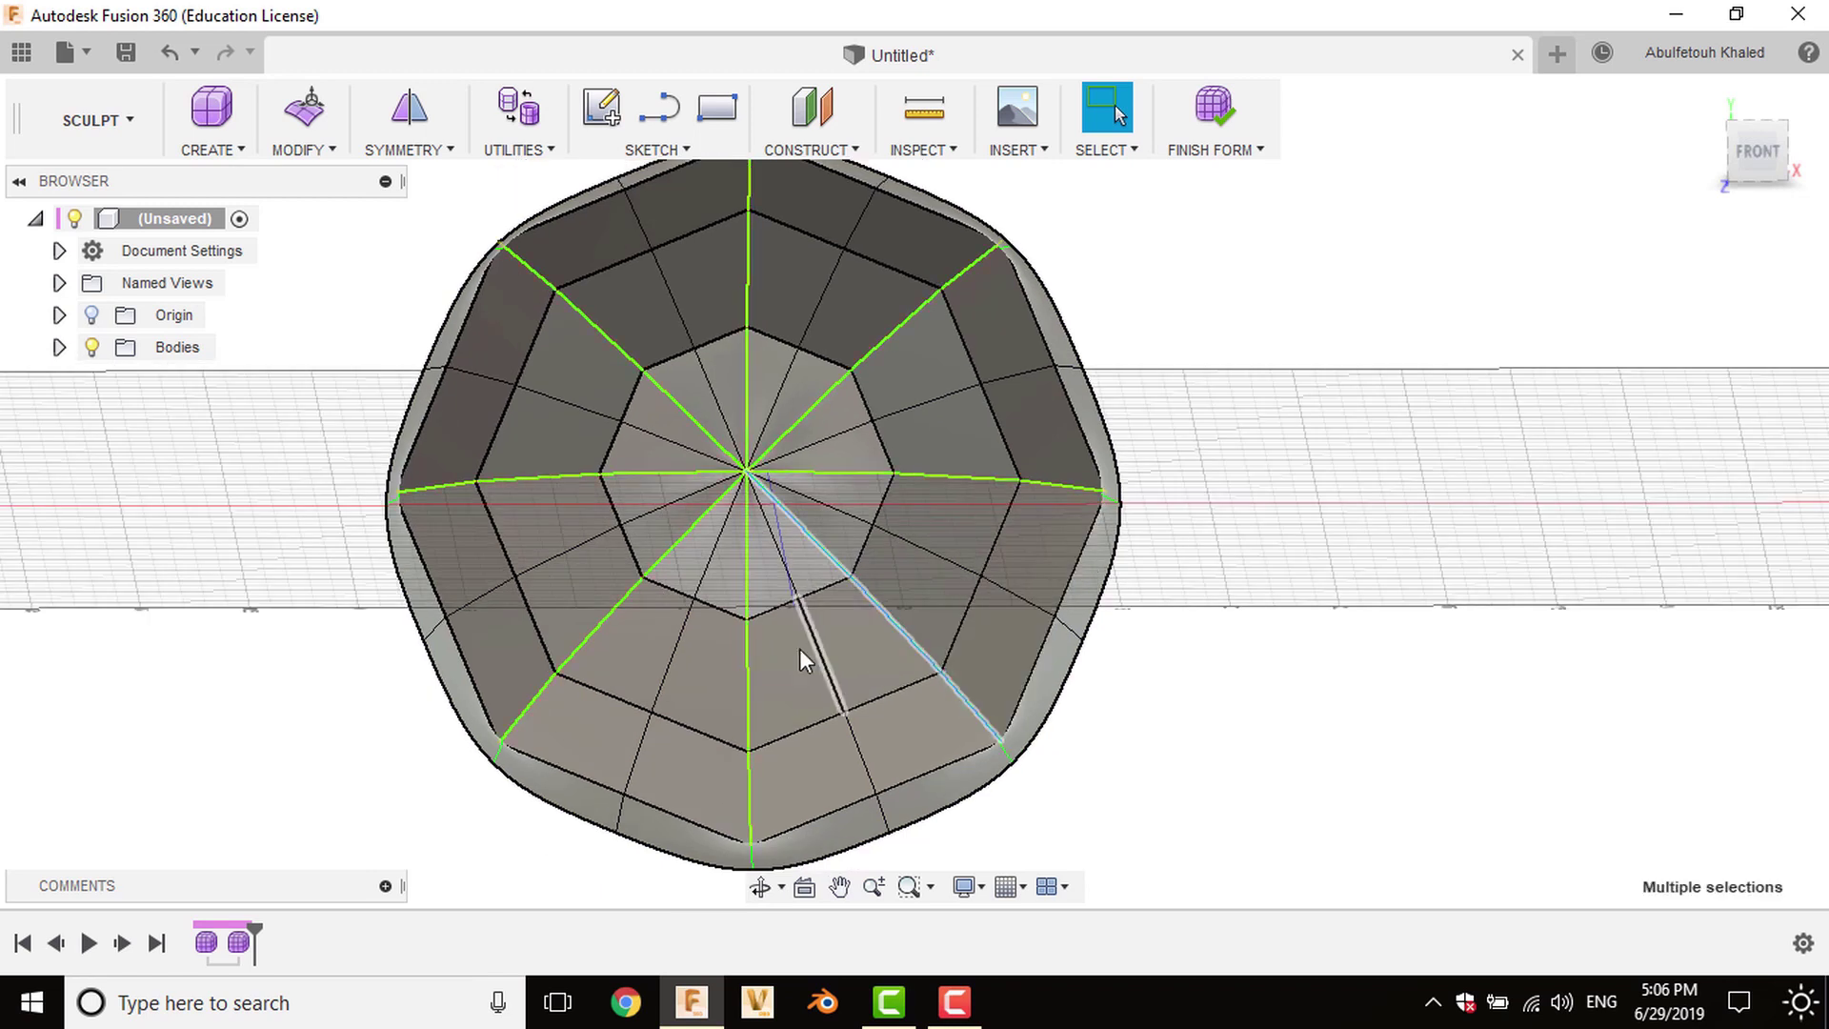
left_click(852, 803, "shift")
double_click(827, 717, "shift")
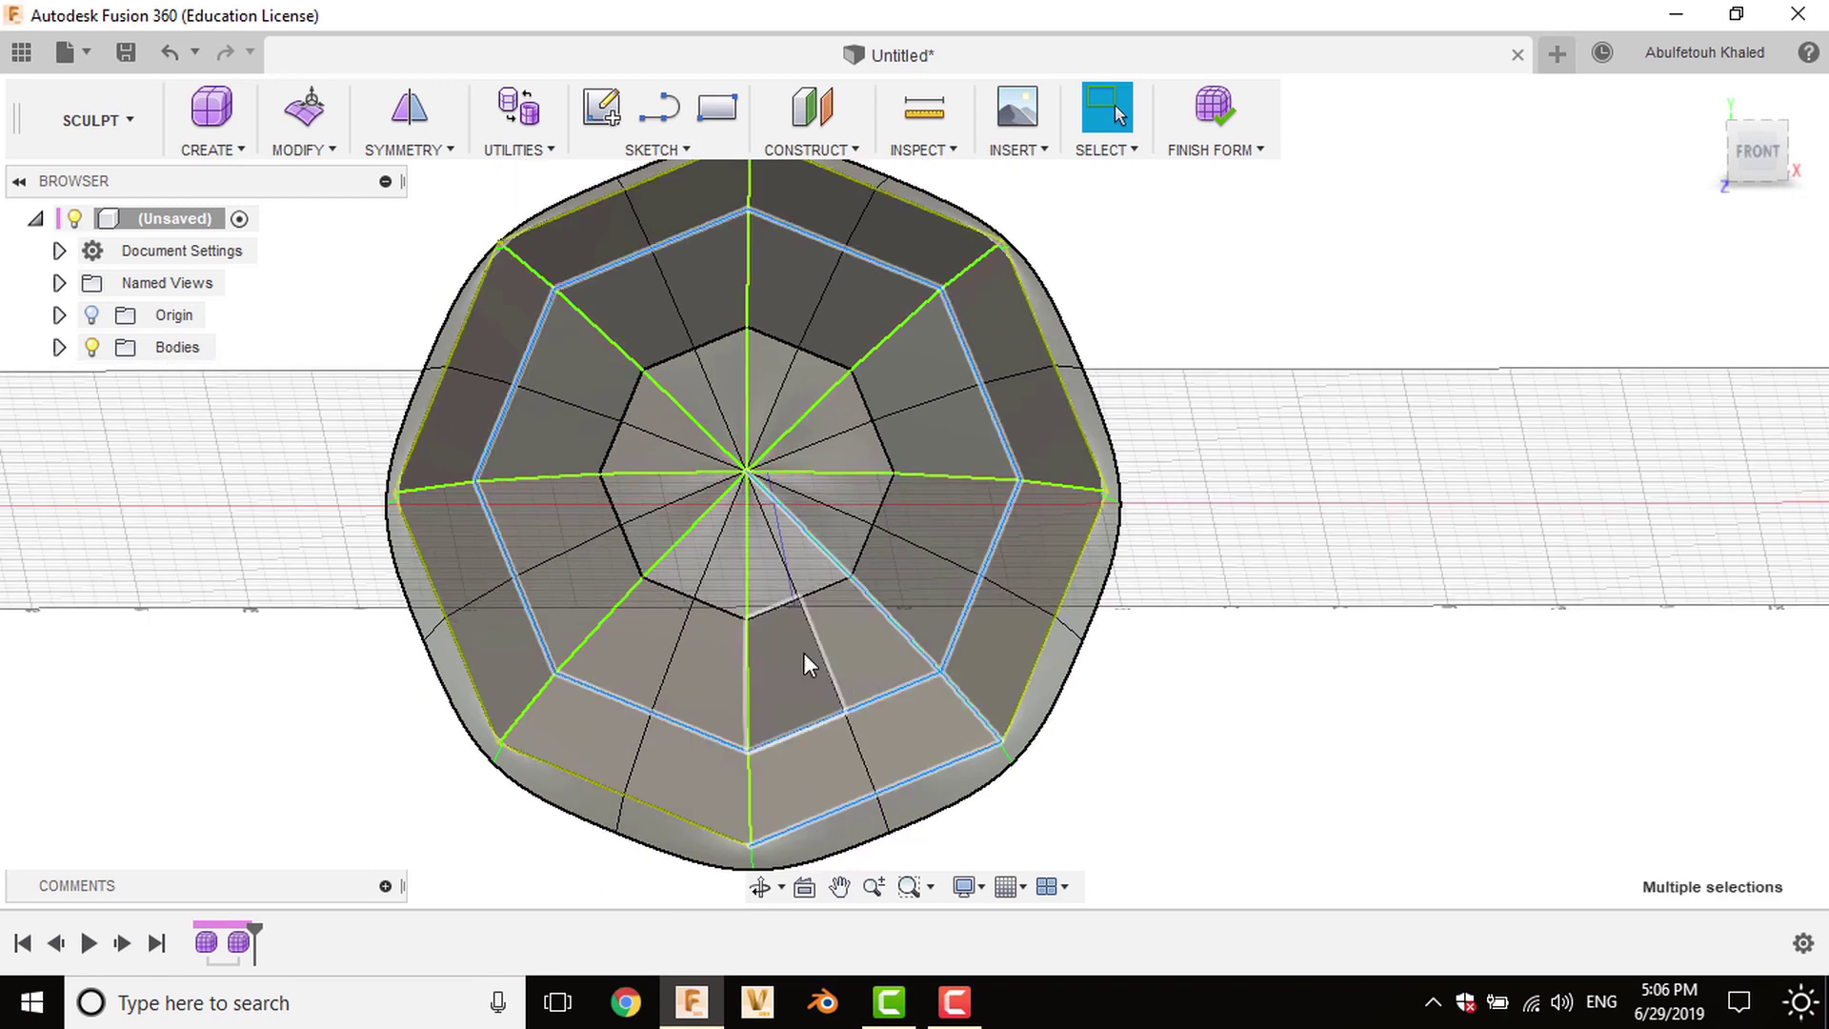
double_click(788, 608, "shift")
right_click(1206, 420)
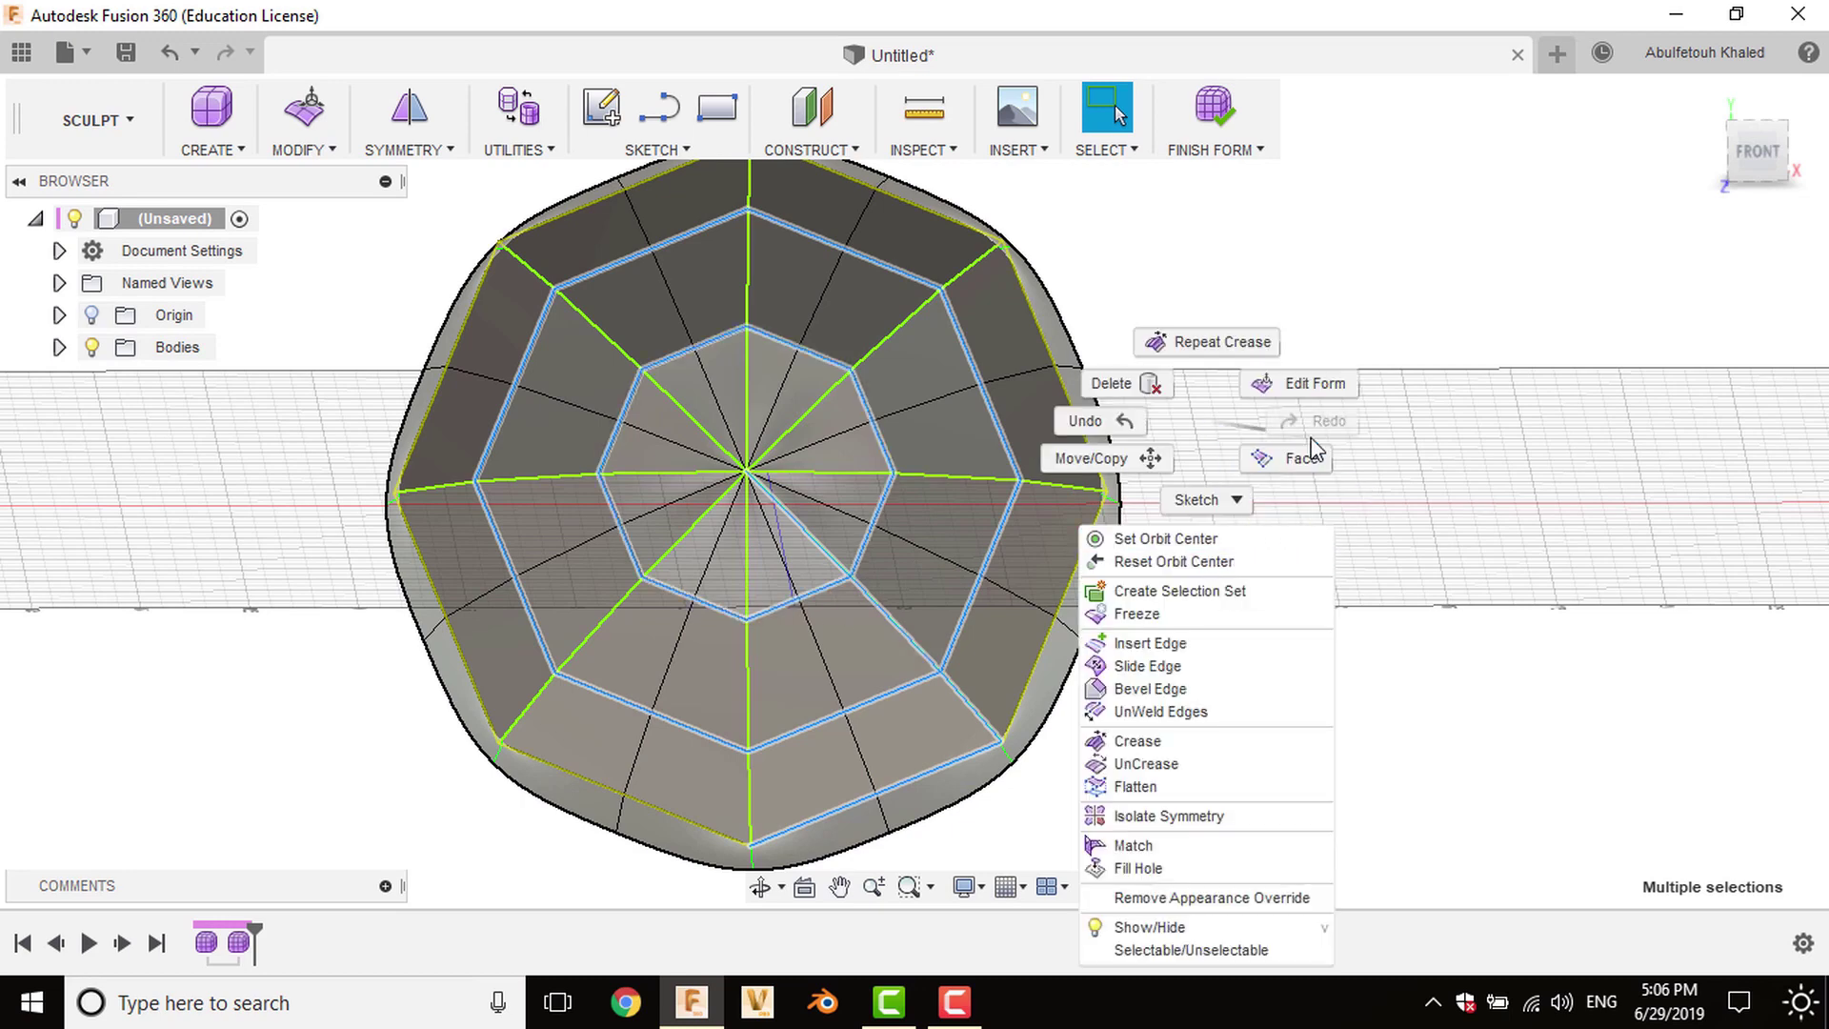
left_click(1310, 382)
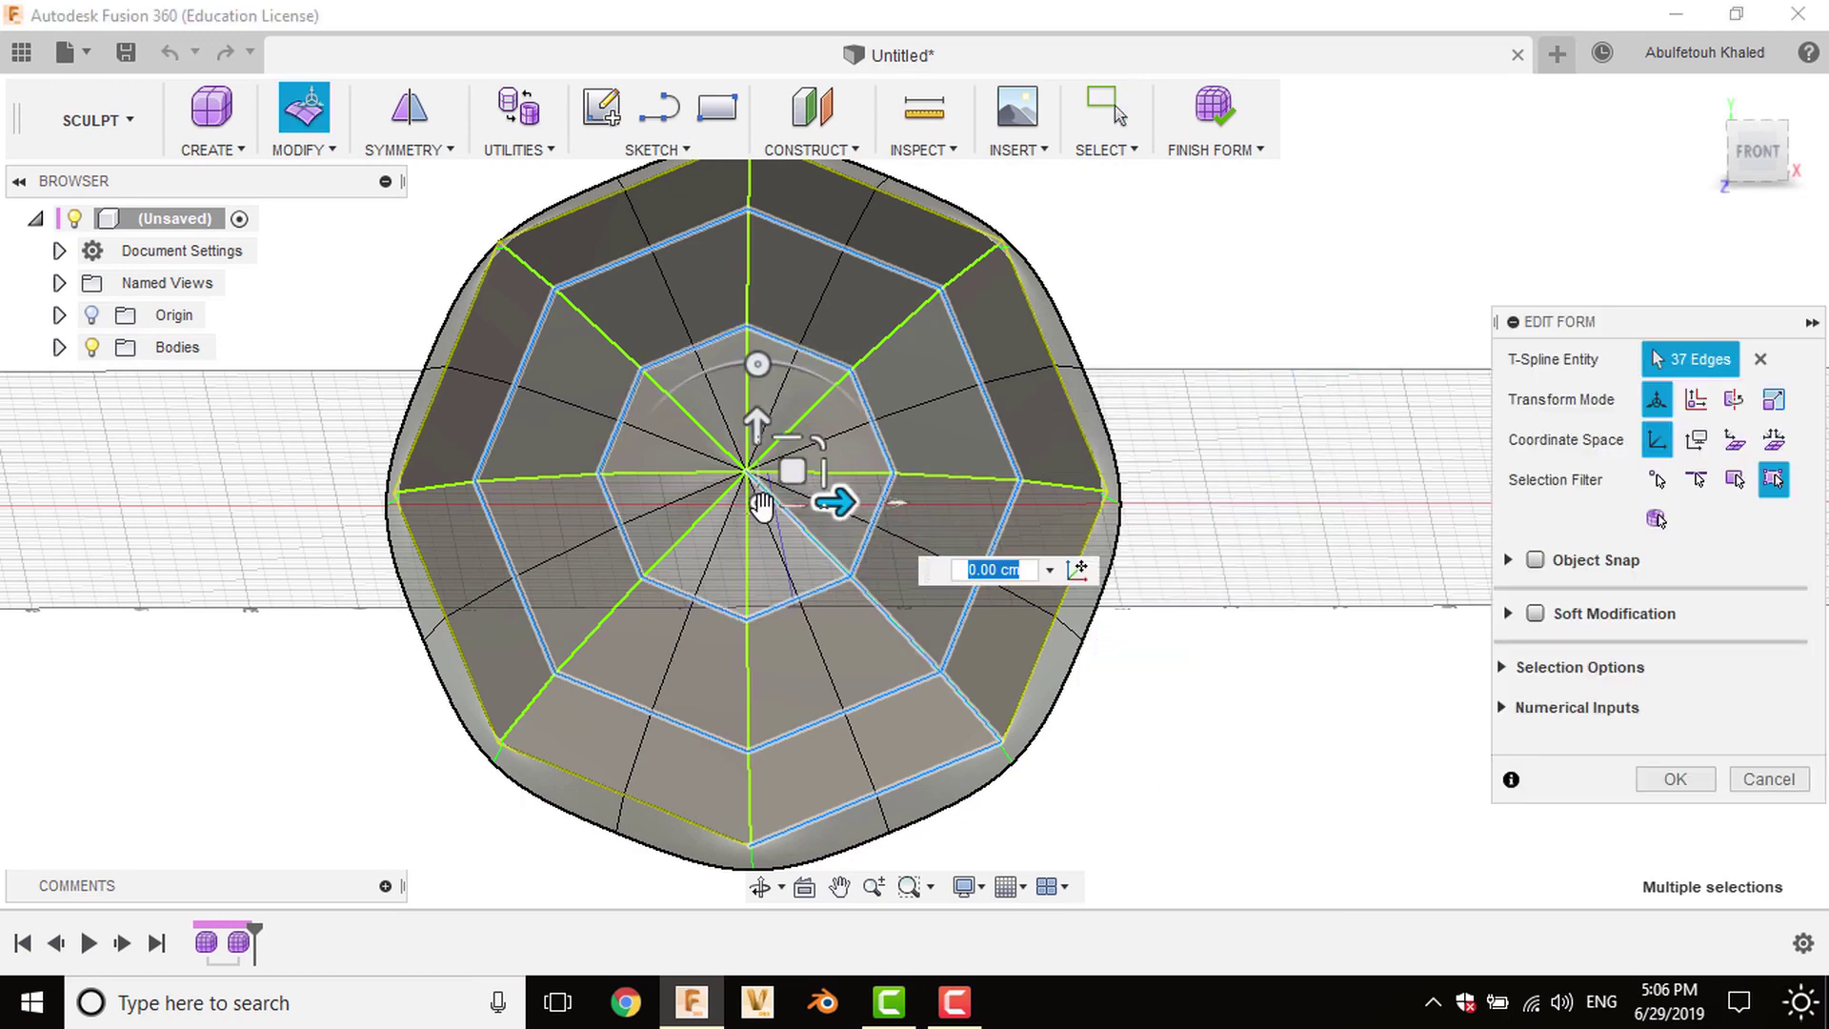
Scale the centre edge rings up to 1.163 with Edit Form.
left_click_drag(762, 505, 759, 505)
key("ctrl+z")
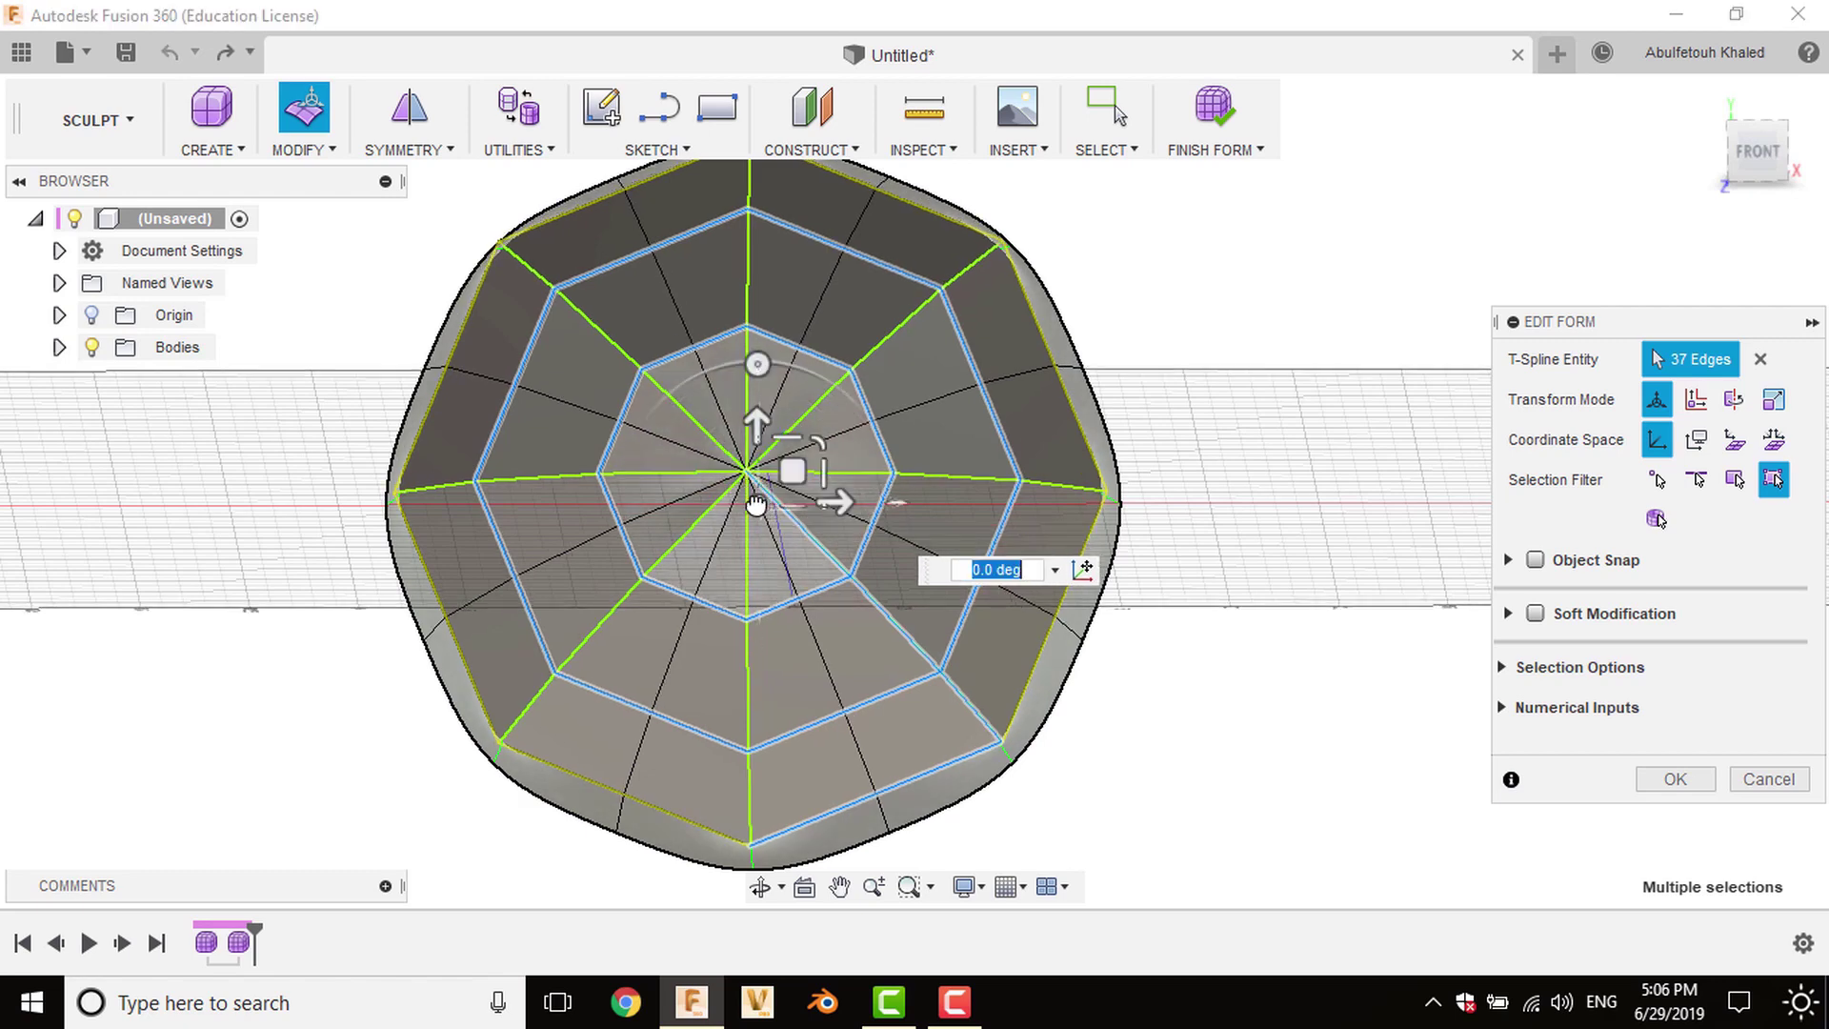
left_click_drag(755, 505, 669, 498)
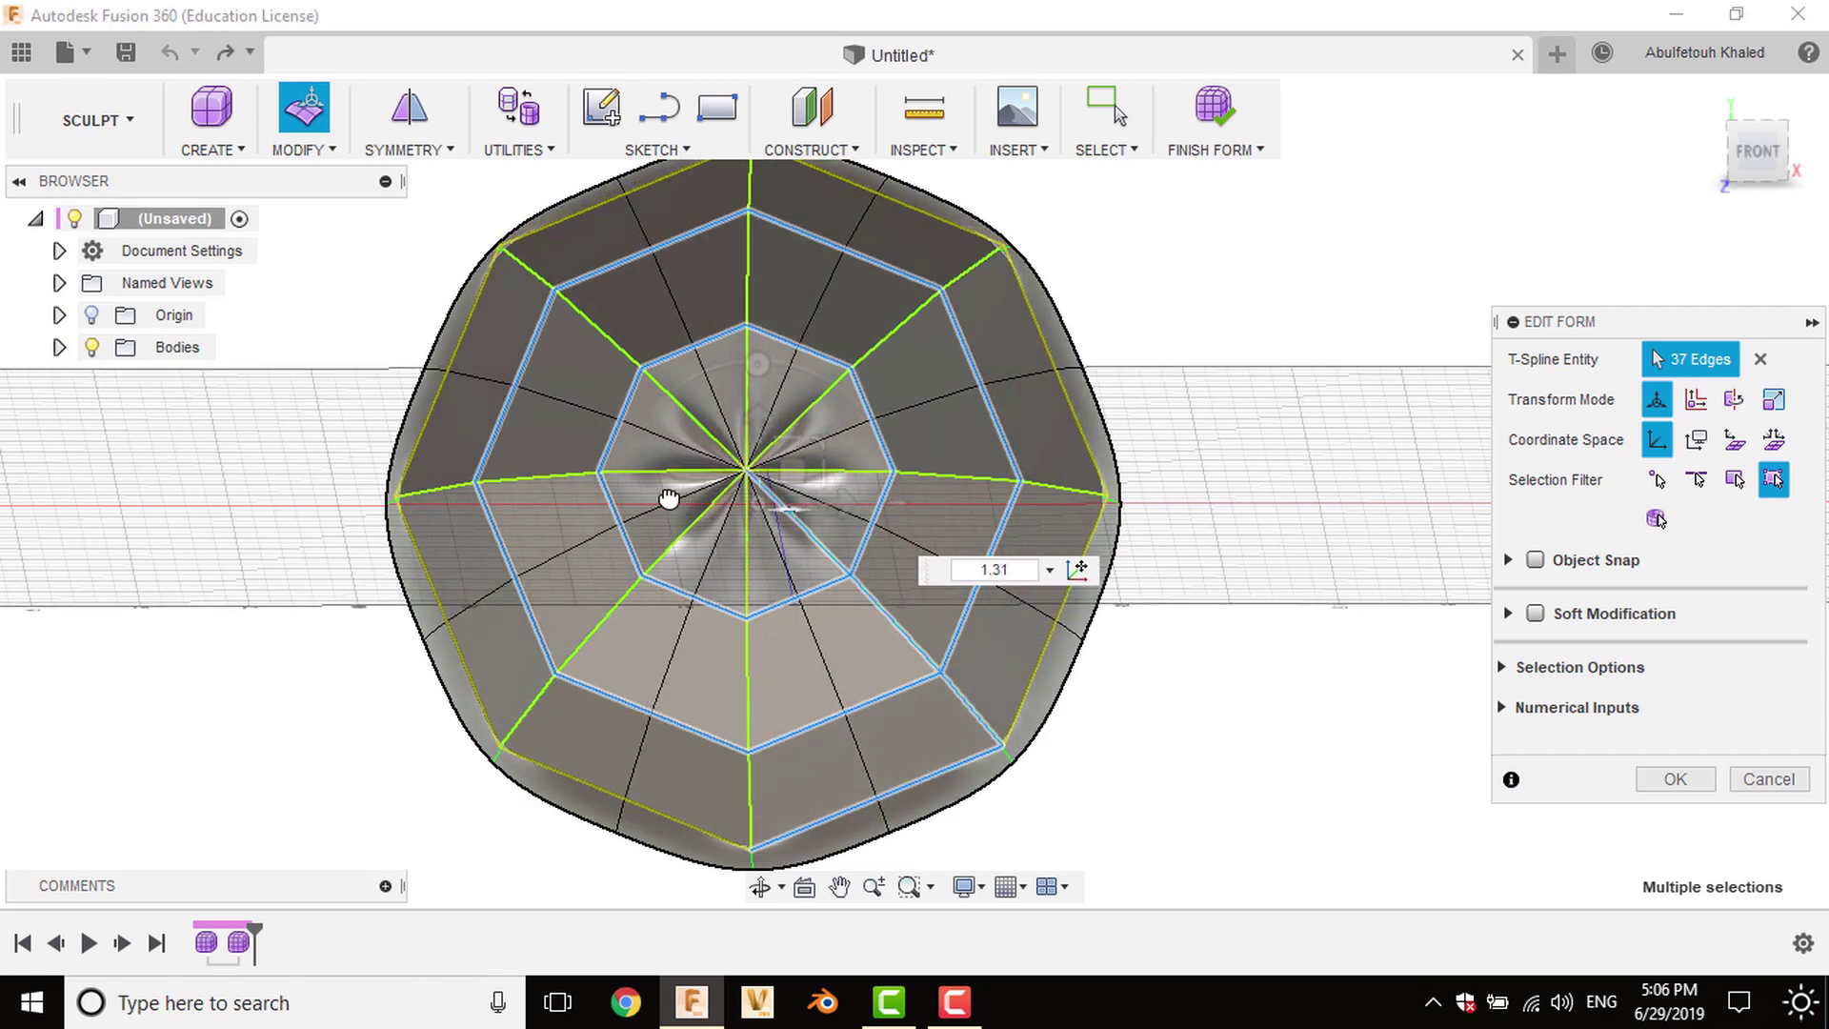
left_click_drag(715, 497, 776, 490)
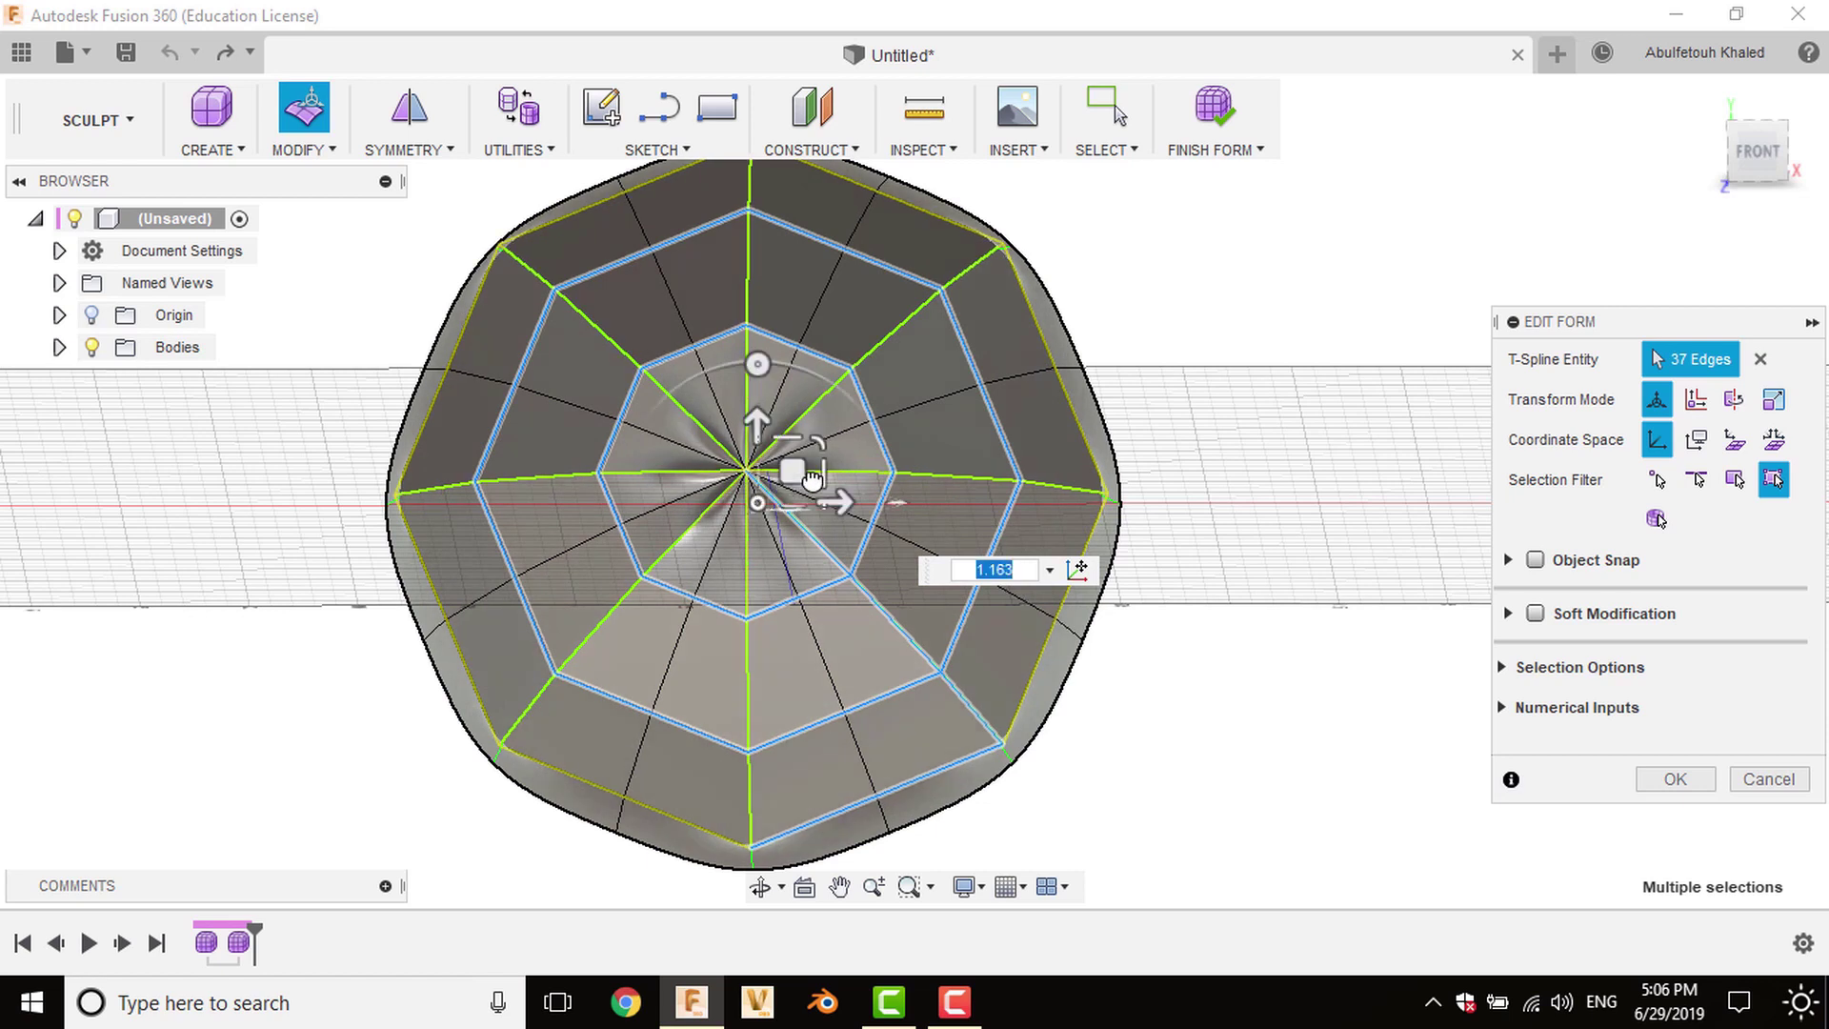
type(".")
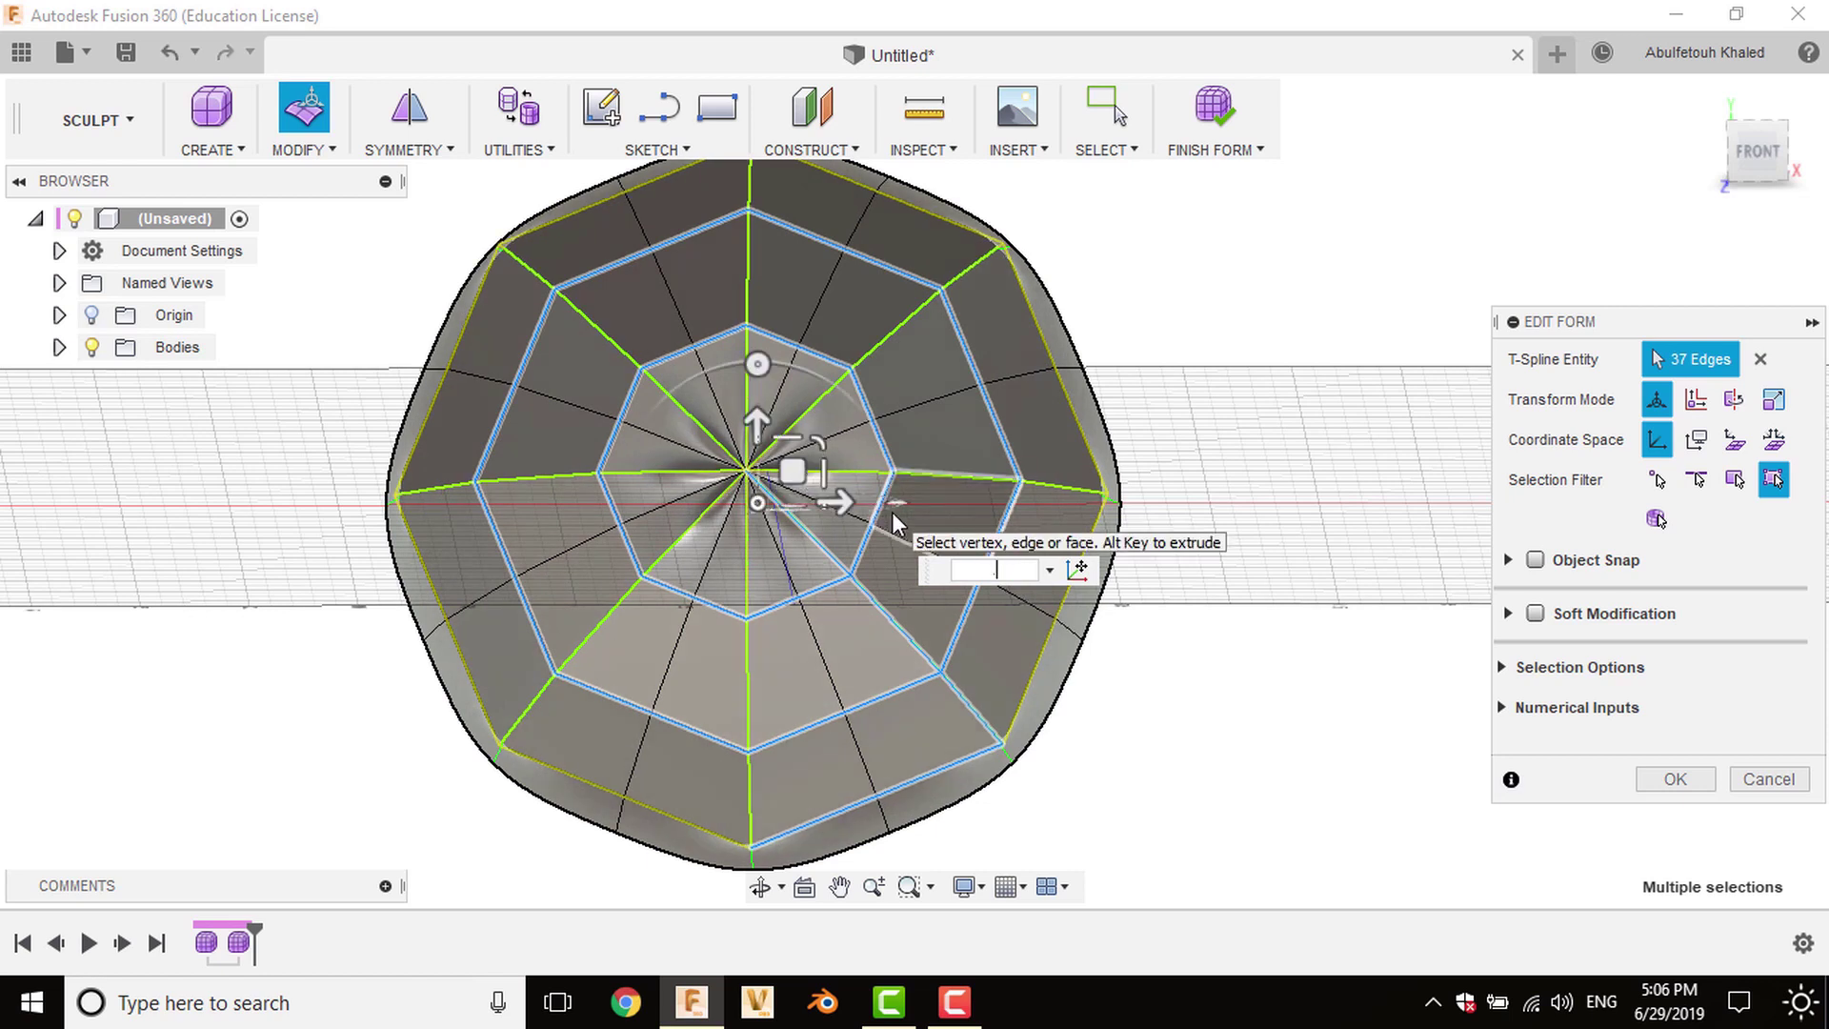
type("8")
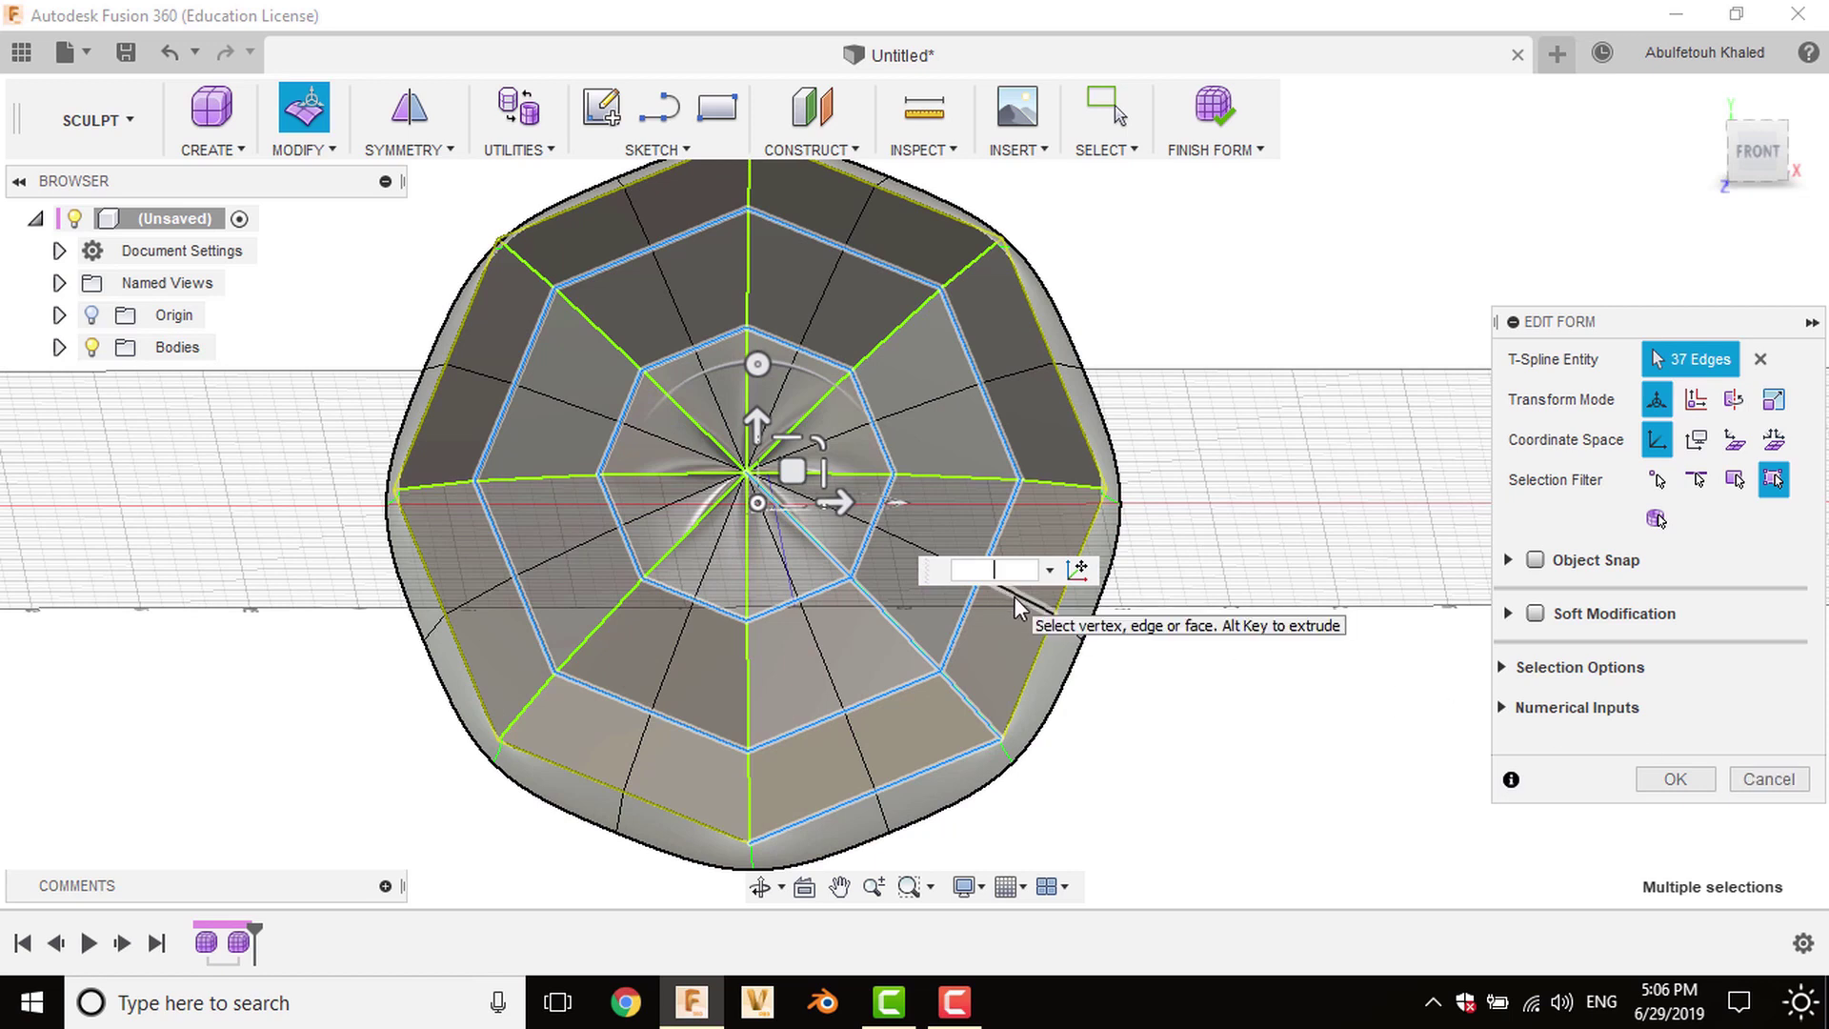
key("Return")
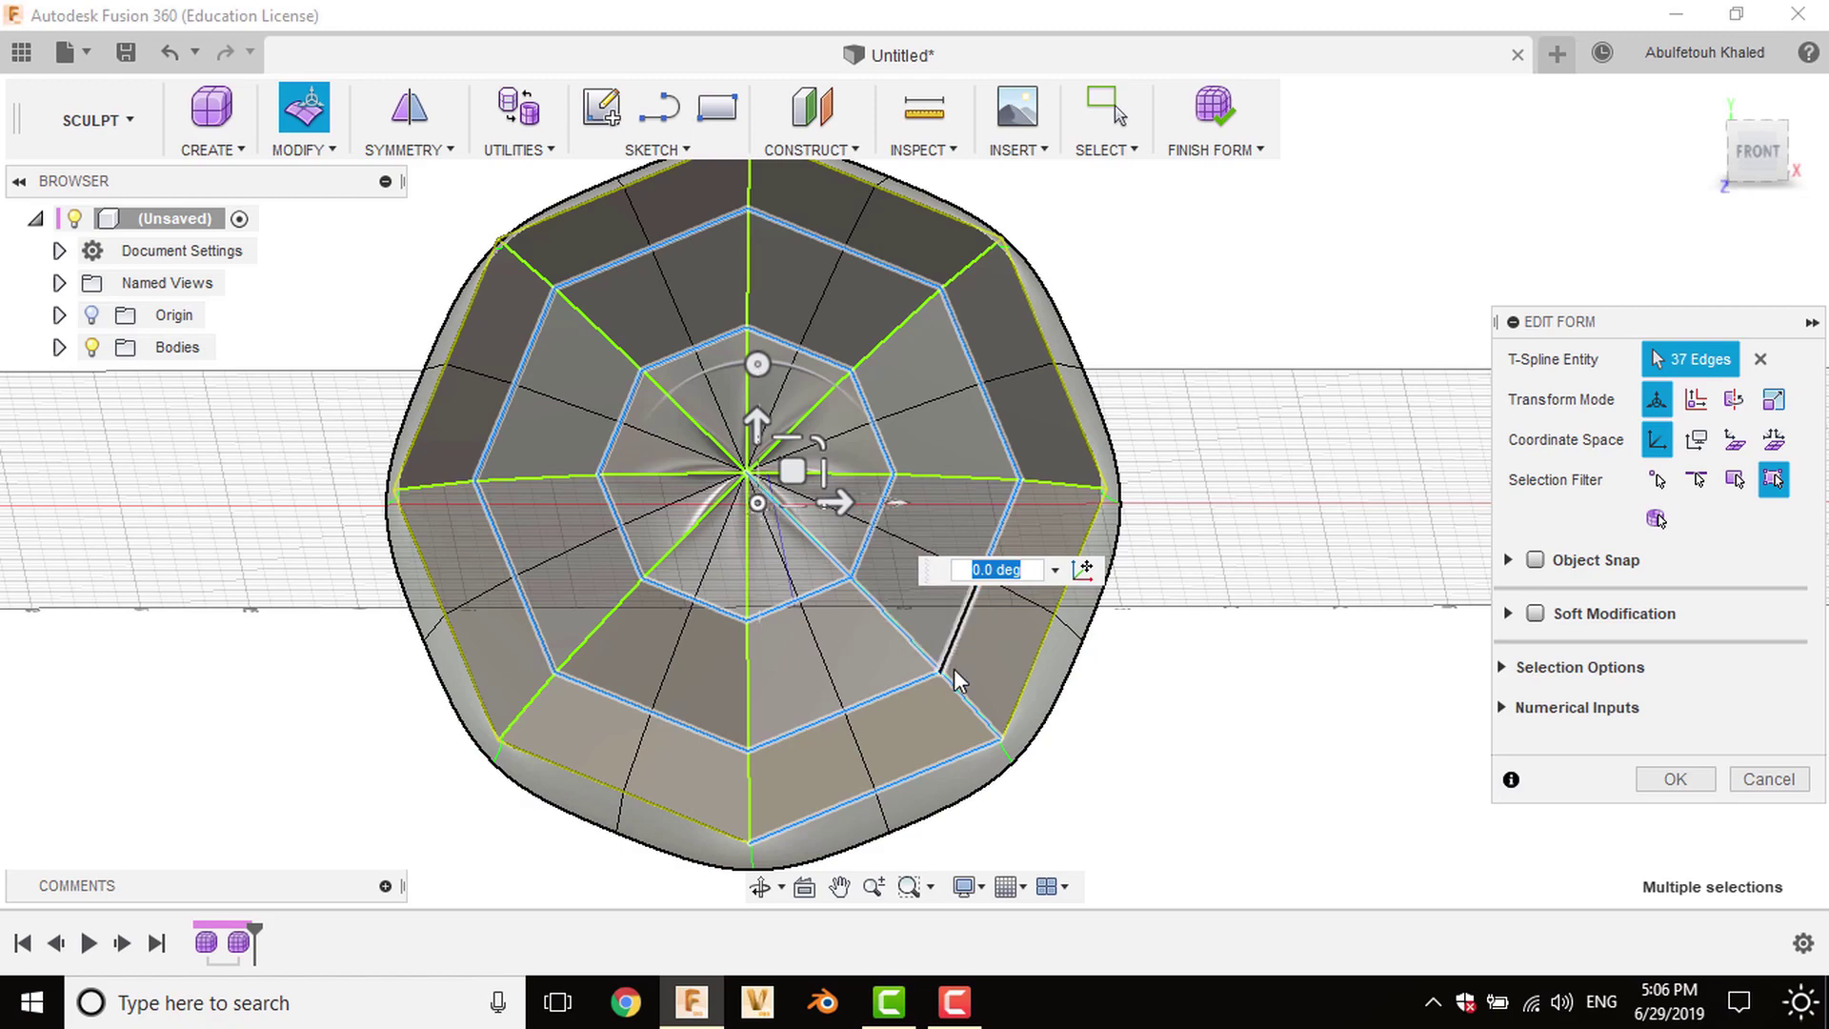
Shift the edge rings along the dome's axis and accept the stepped profile.
mouse_move(937, 657)
middle_mouse_down("shift")
mouse_move(1068, 727)
mouse_move(1001, 727)
middle_mouse_up("shift")
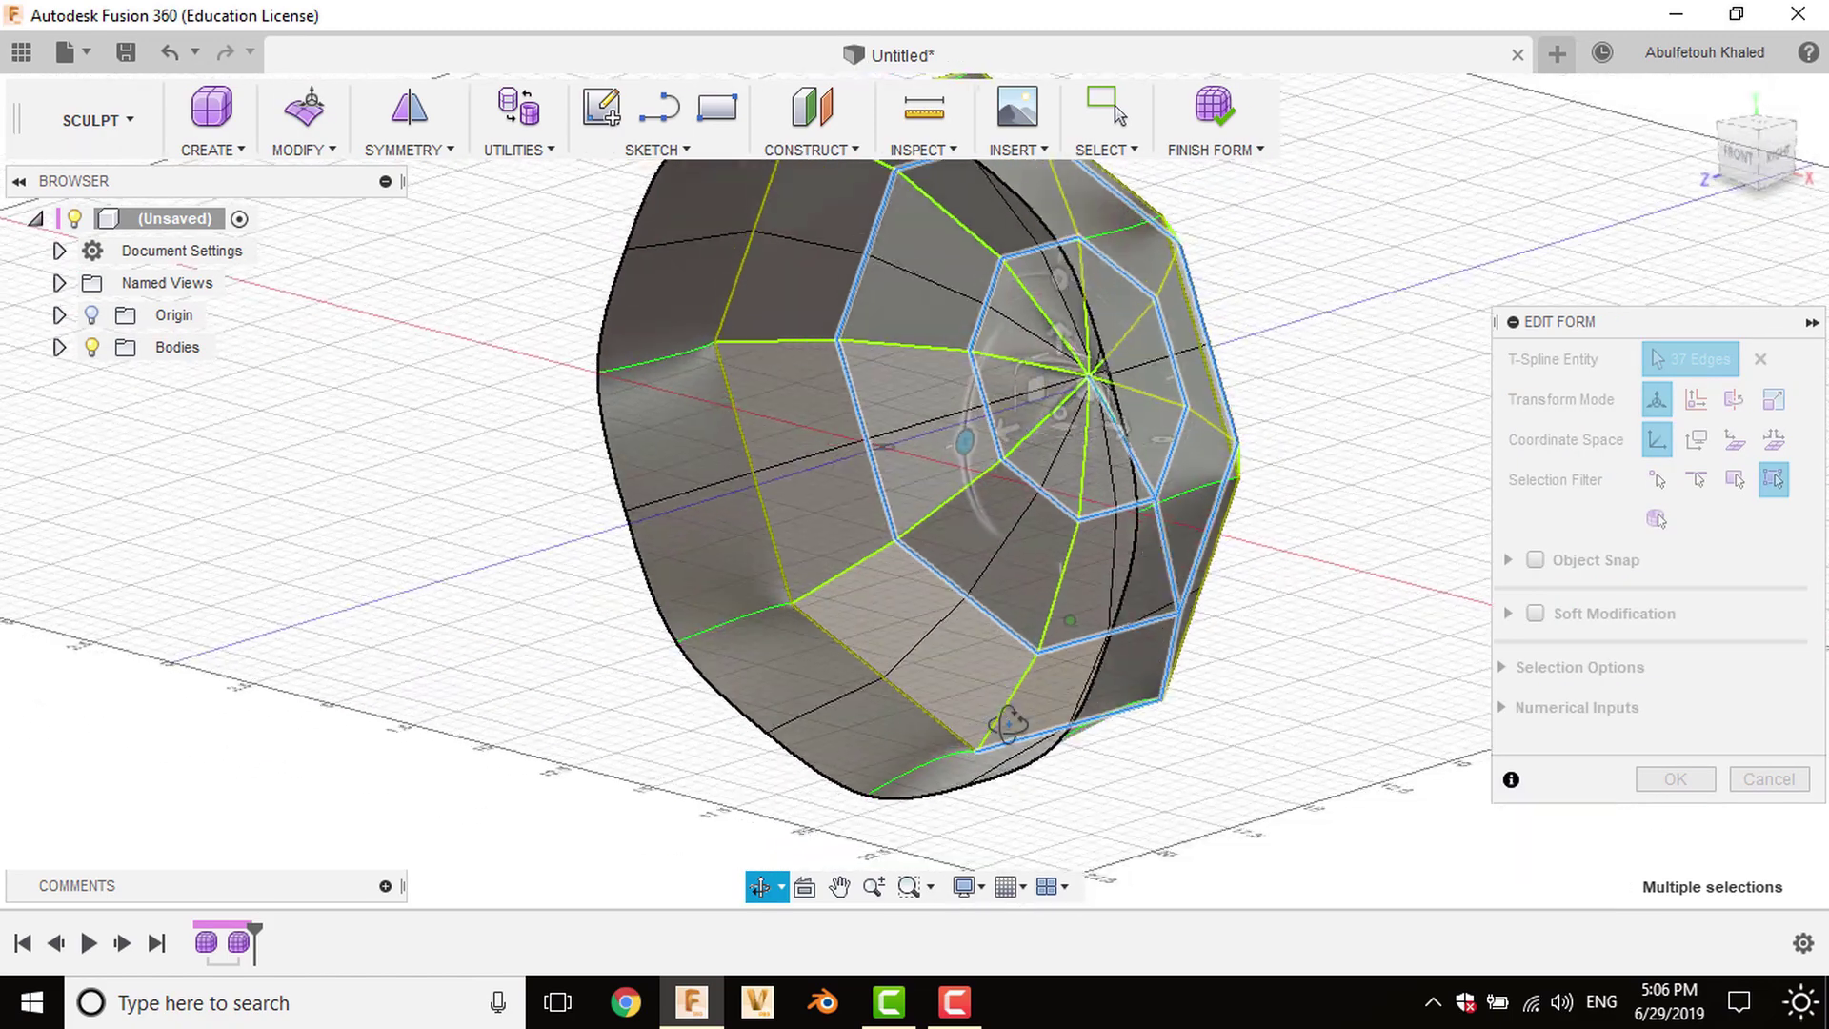
left_click_drag(1064, 410, 1045, 422)
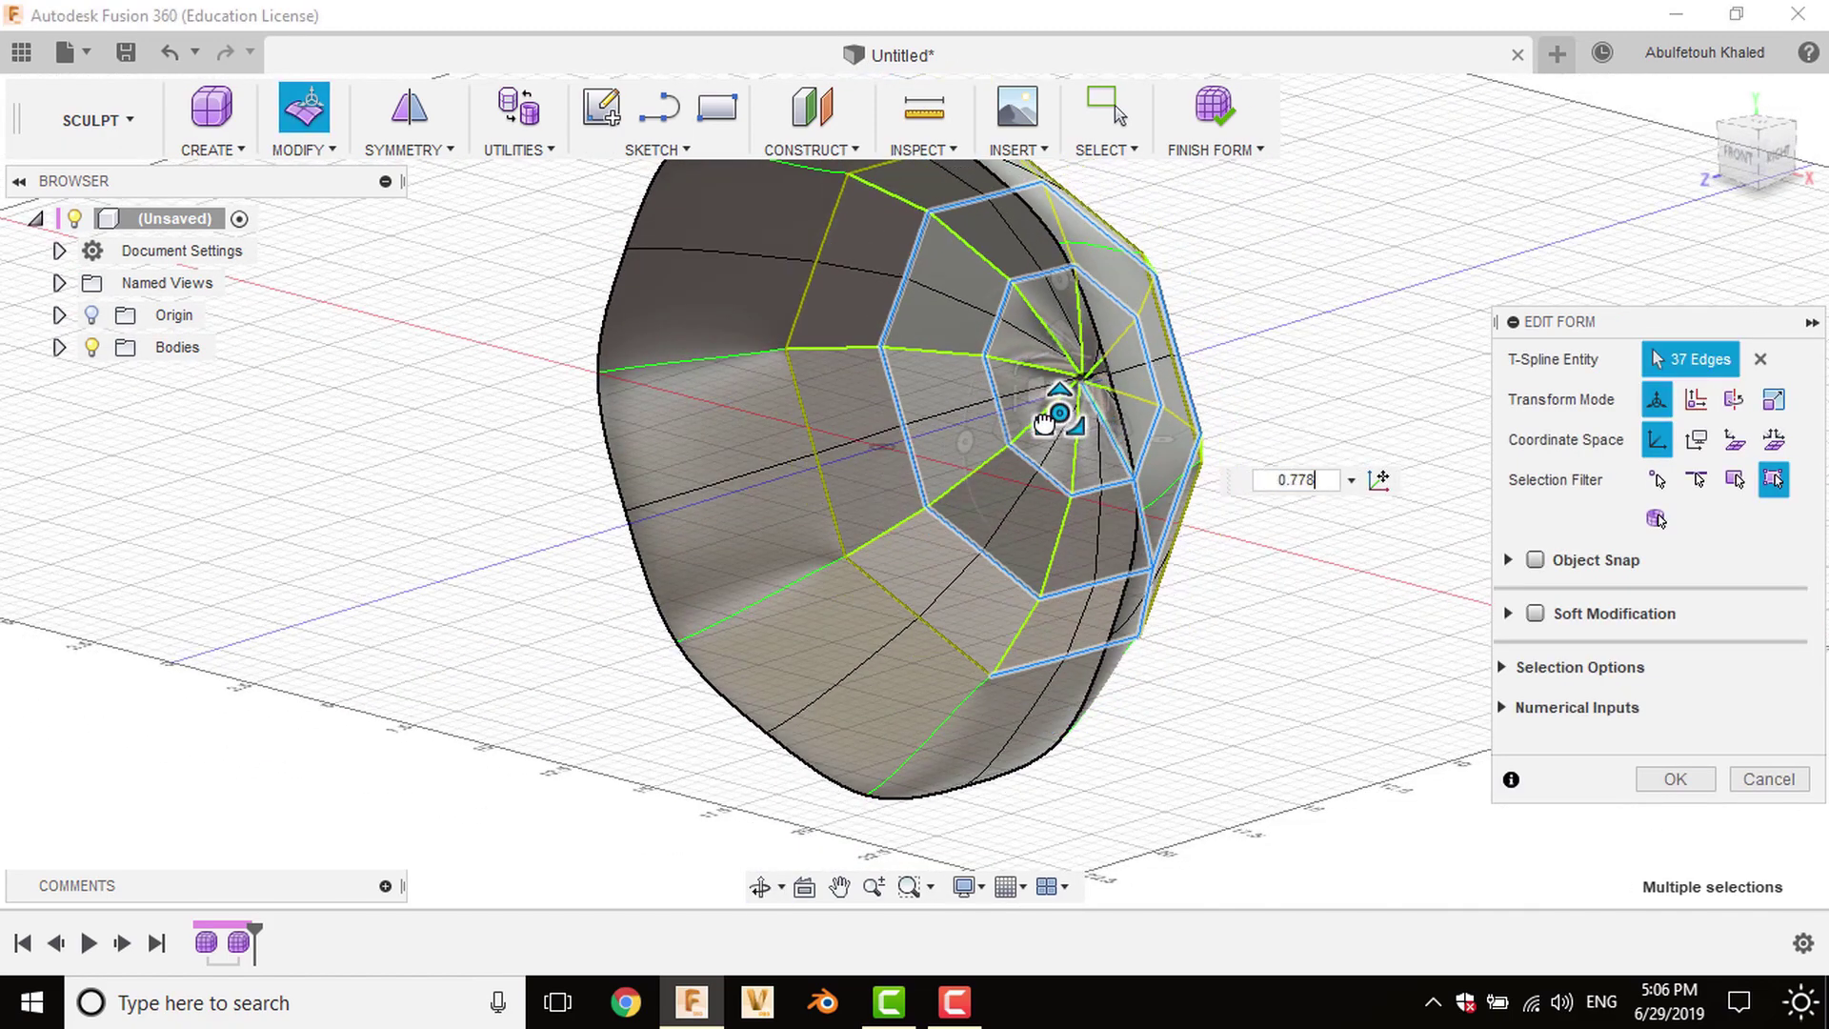
mouse_move(1045, 422)
middle_mouse_down("shift")
mouse_move(1070, 703)
mouse_move(1067, 686)
middle_mouse_up("shift")
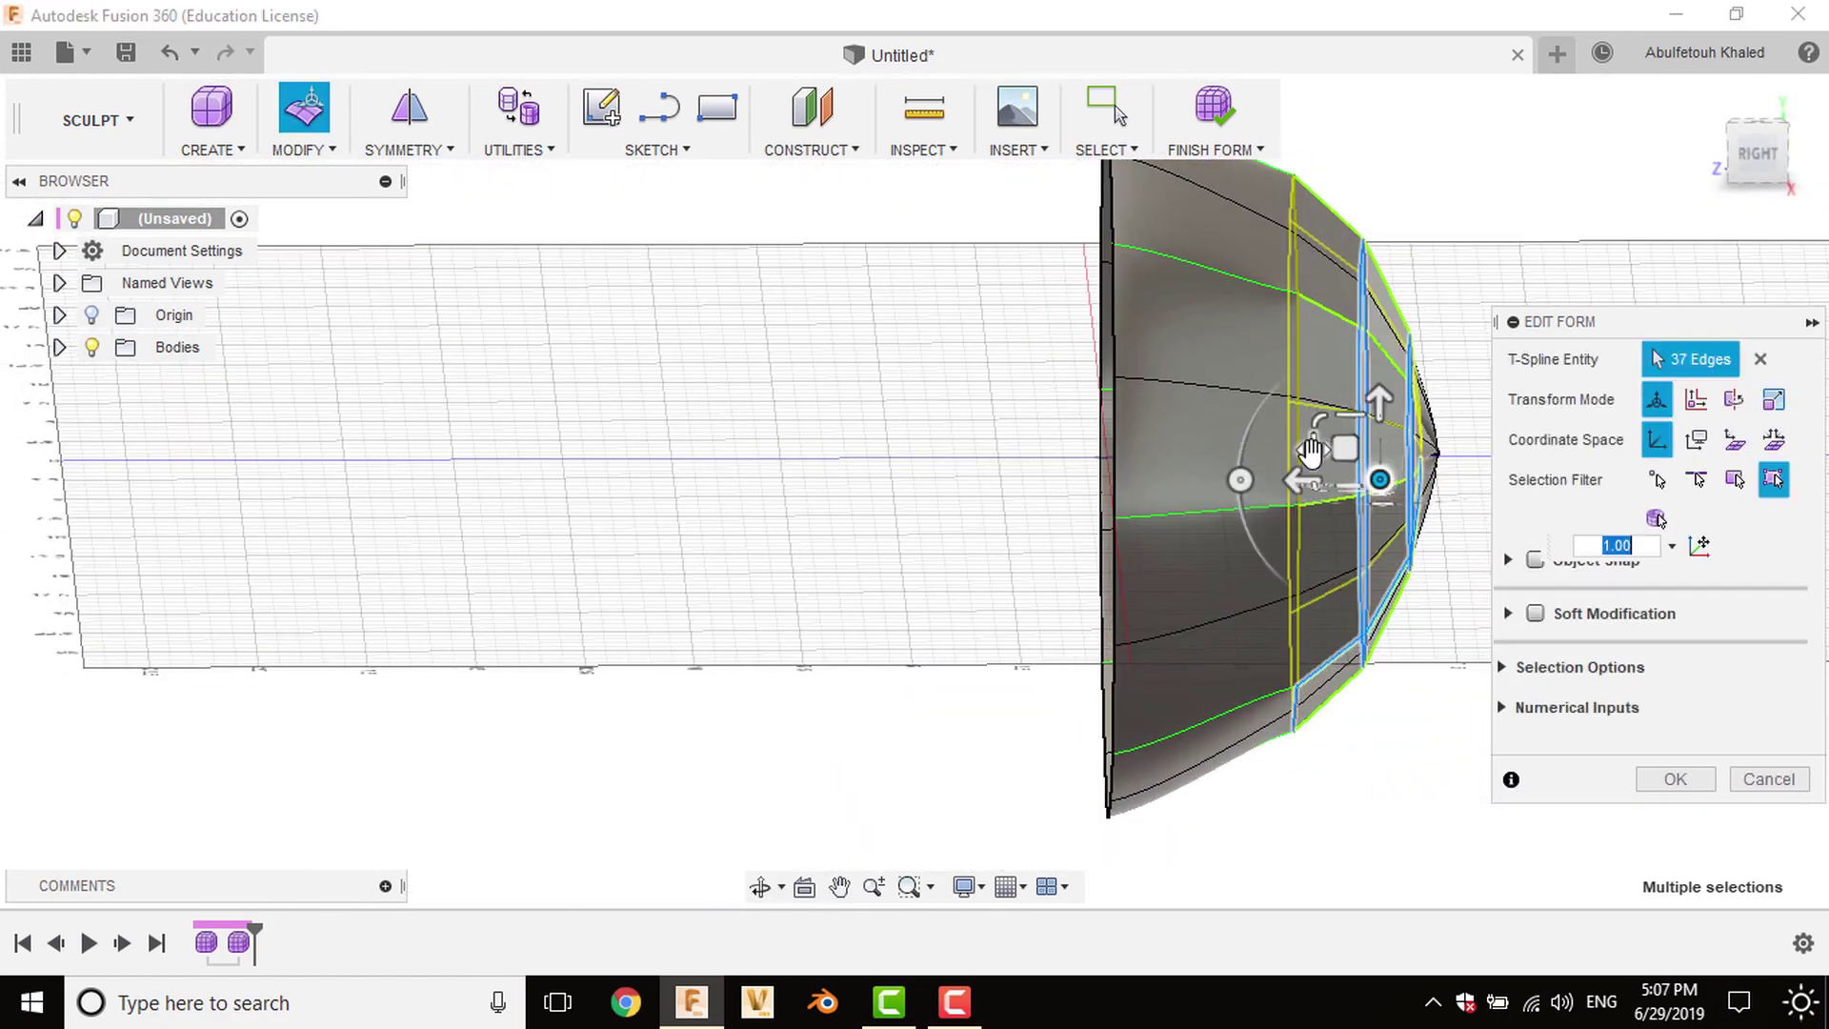
mouse_move(1317, 458)
left_mouse_down()
mouse_move(1281, 458)
mouse_move(1274, 491)
mouse_move(1248, 478)
left_mouse_up()
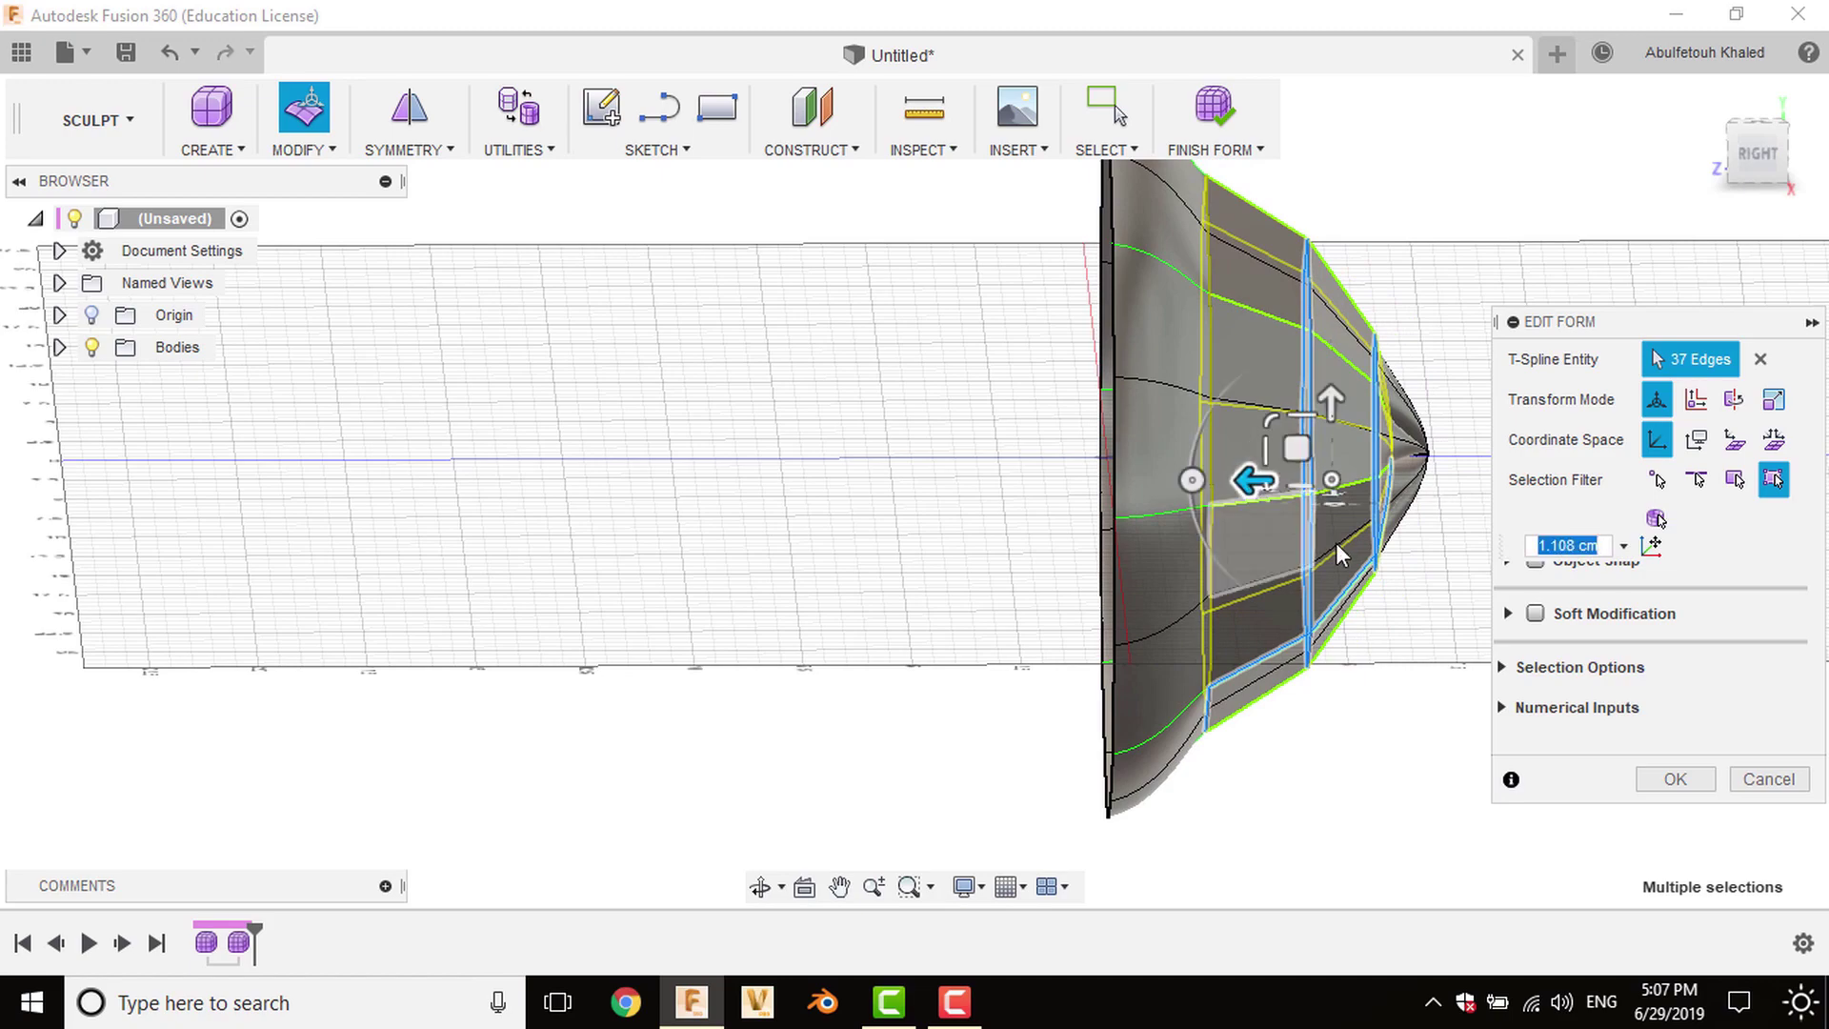
middle_click_drag(1335, 541, 1452, 607, "shift")
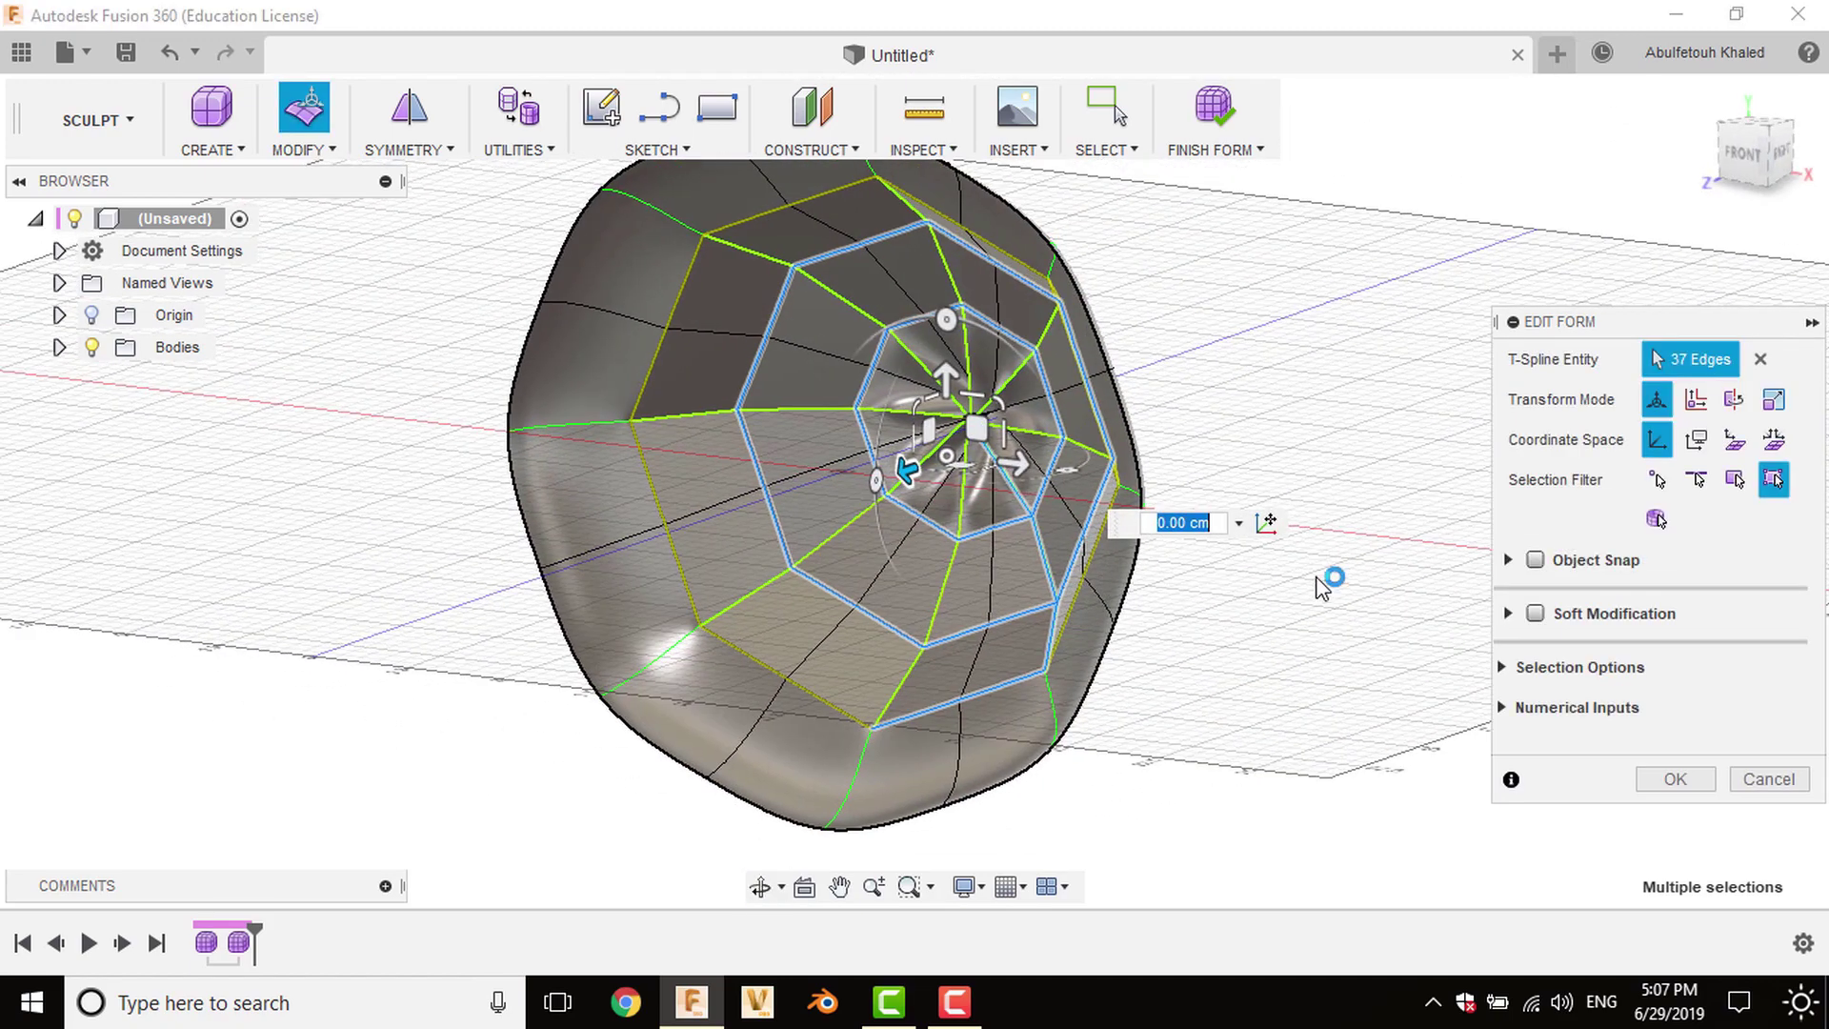
mouse_move(1238, 552)
middle_mouse_down("shift")
mouse_move(1299, 604)
mouse_move(1182, 696)
mouse_move(1245, 694)
mouse_move(1298, 654)
mouse_move(1277, 682)
mouse_move(1294, 684)
middle_mouse_up("shift")
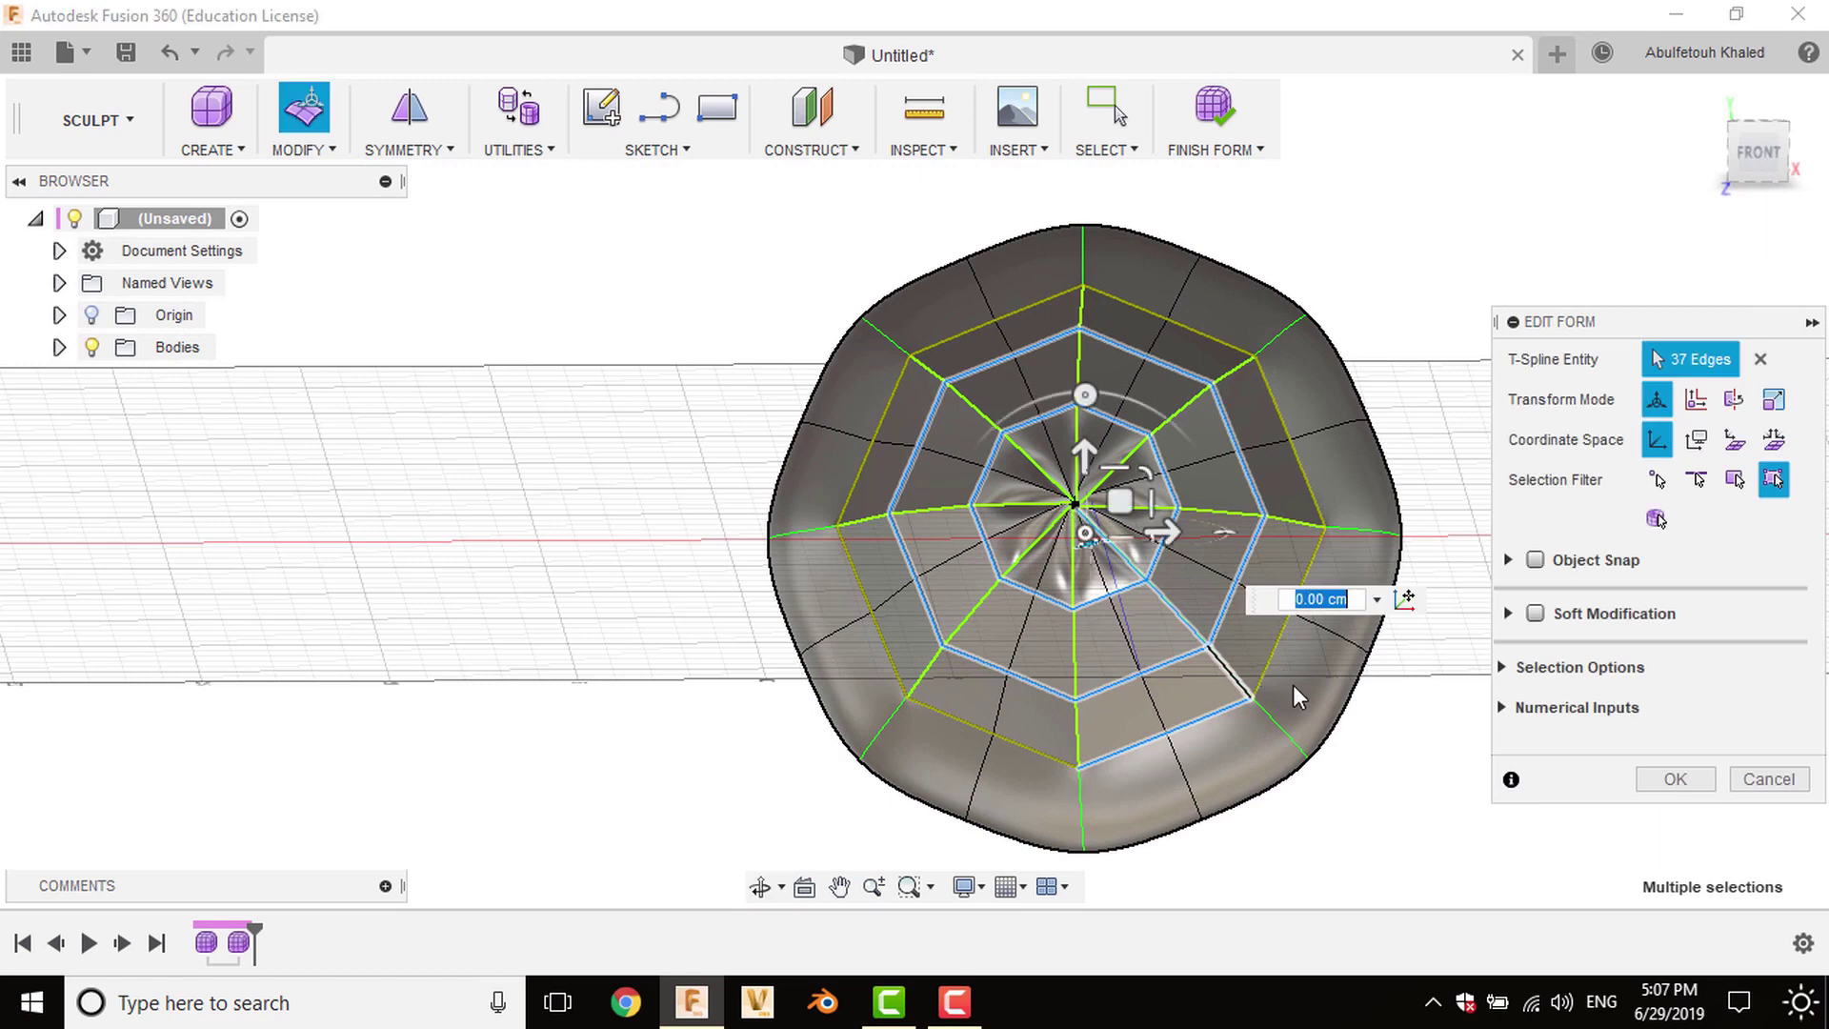
left_click(1675, 779)
Scale the inner radial edges inward to 0.784 with Edit Form.
scroll(1010, 350, "up", 3)
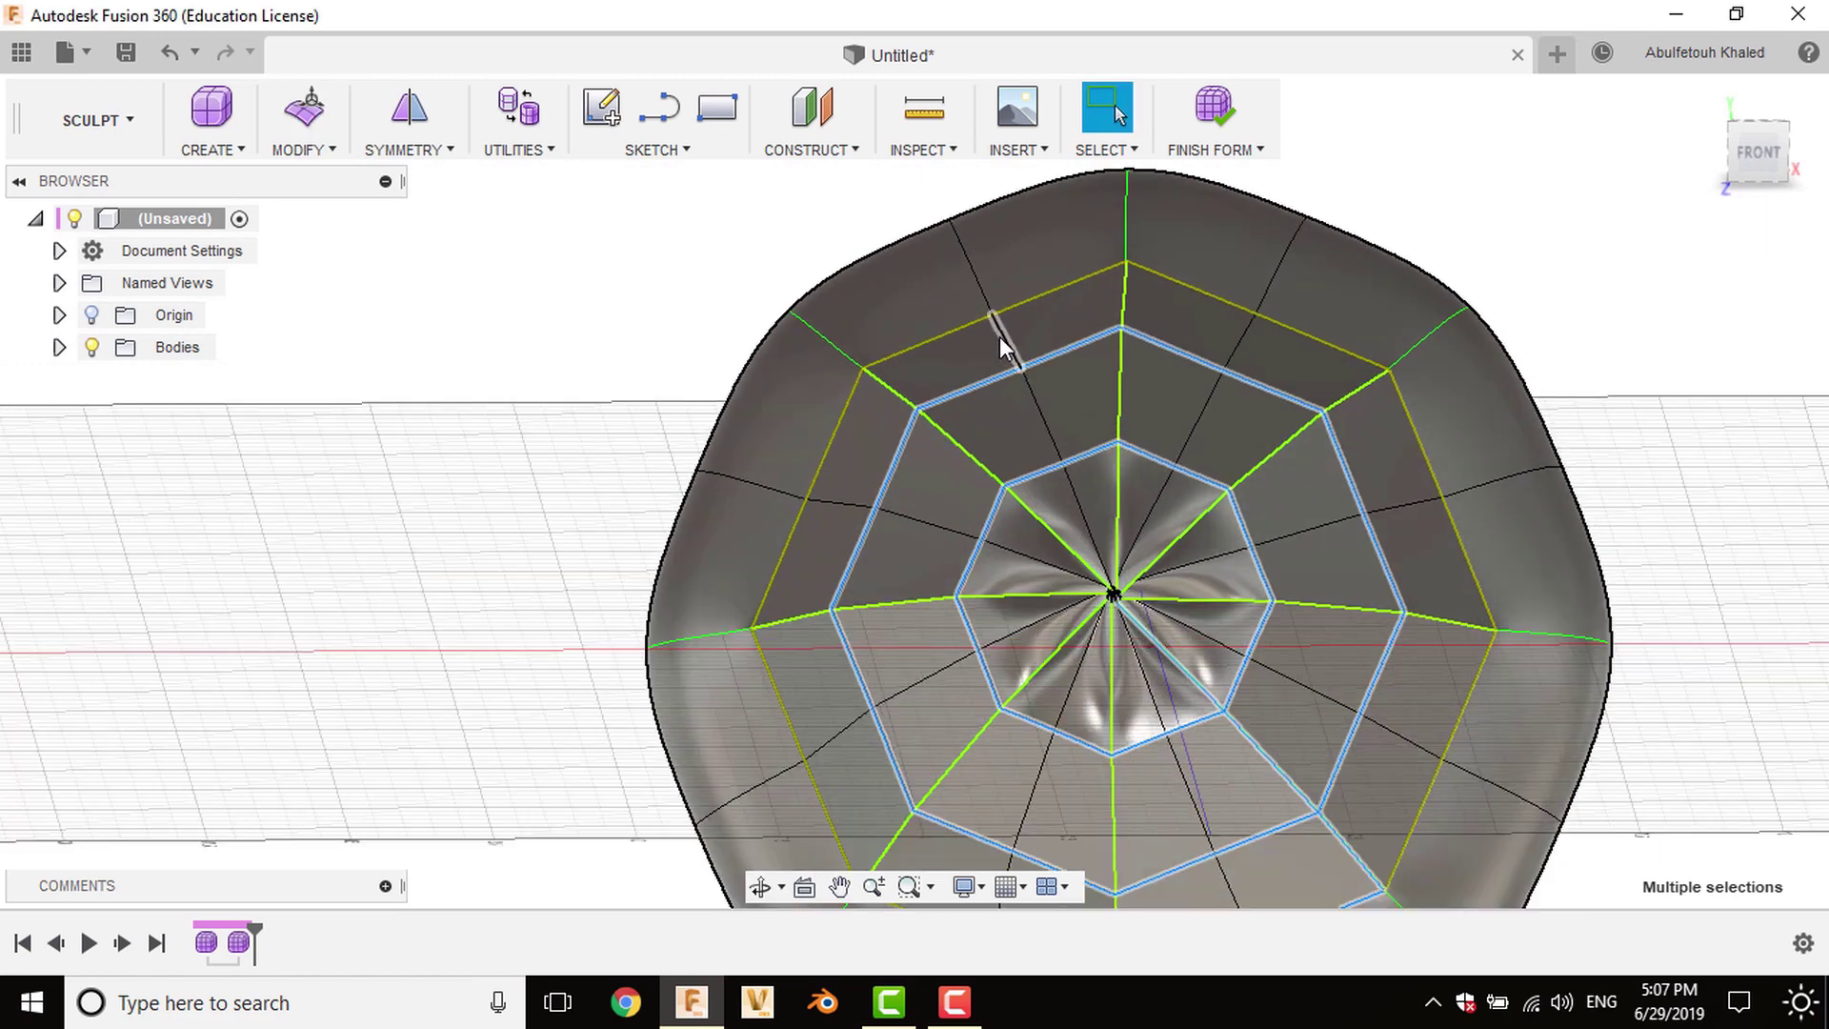
left_click(1002, 339)
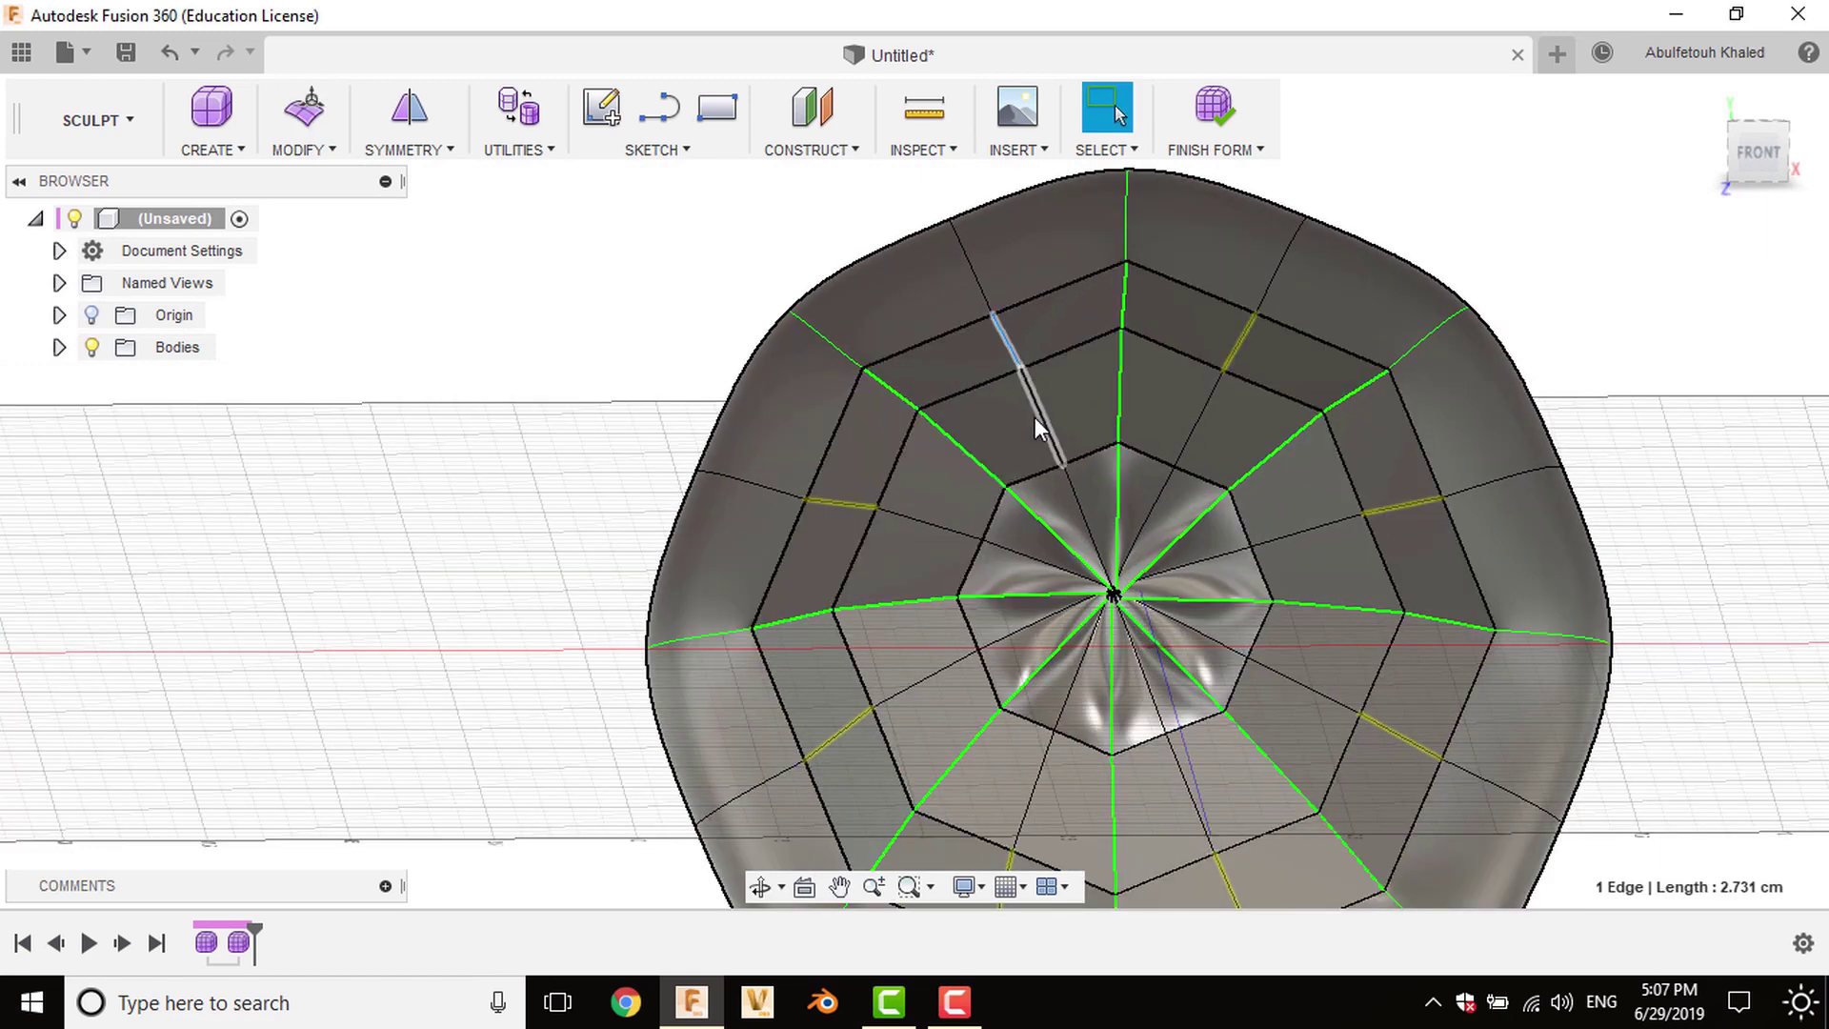
left_click(1084, 512, "shift")
scroll(1158, 518, "down", 2)
right_click(1475, 270)
left_click(1533, 225)
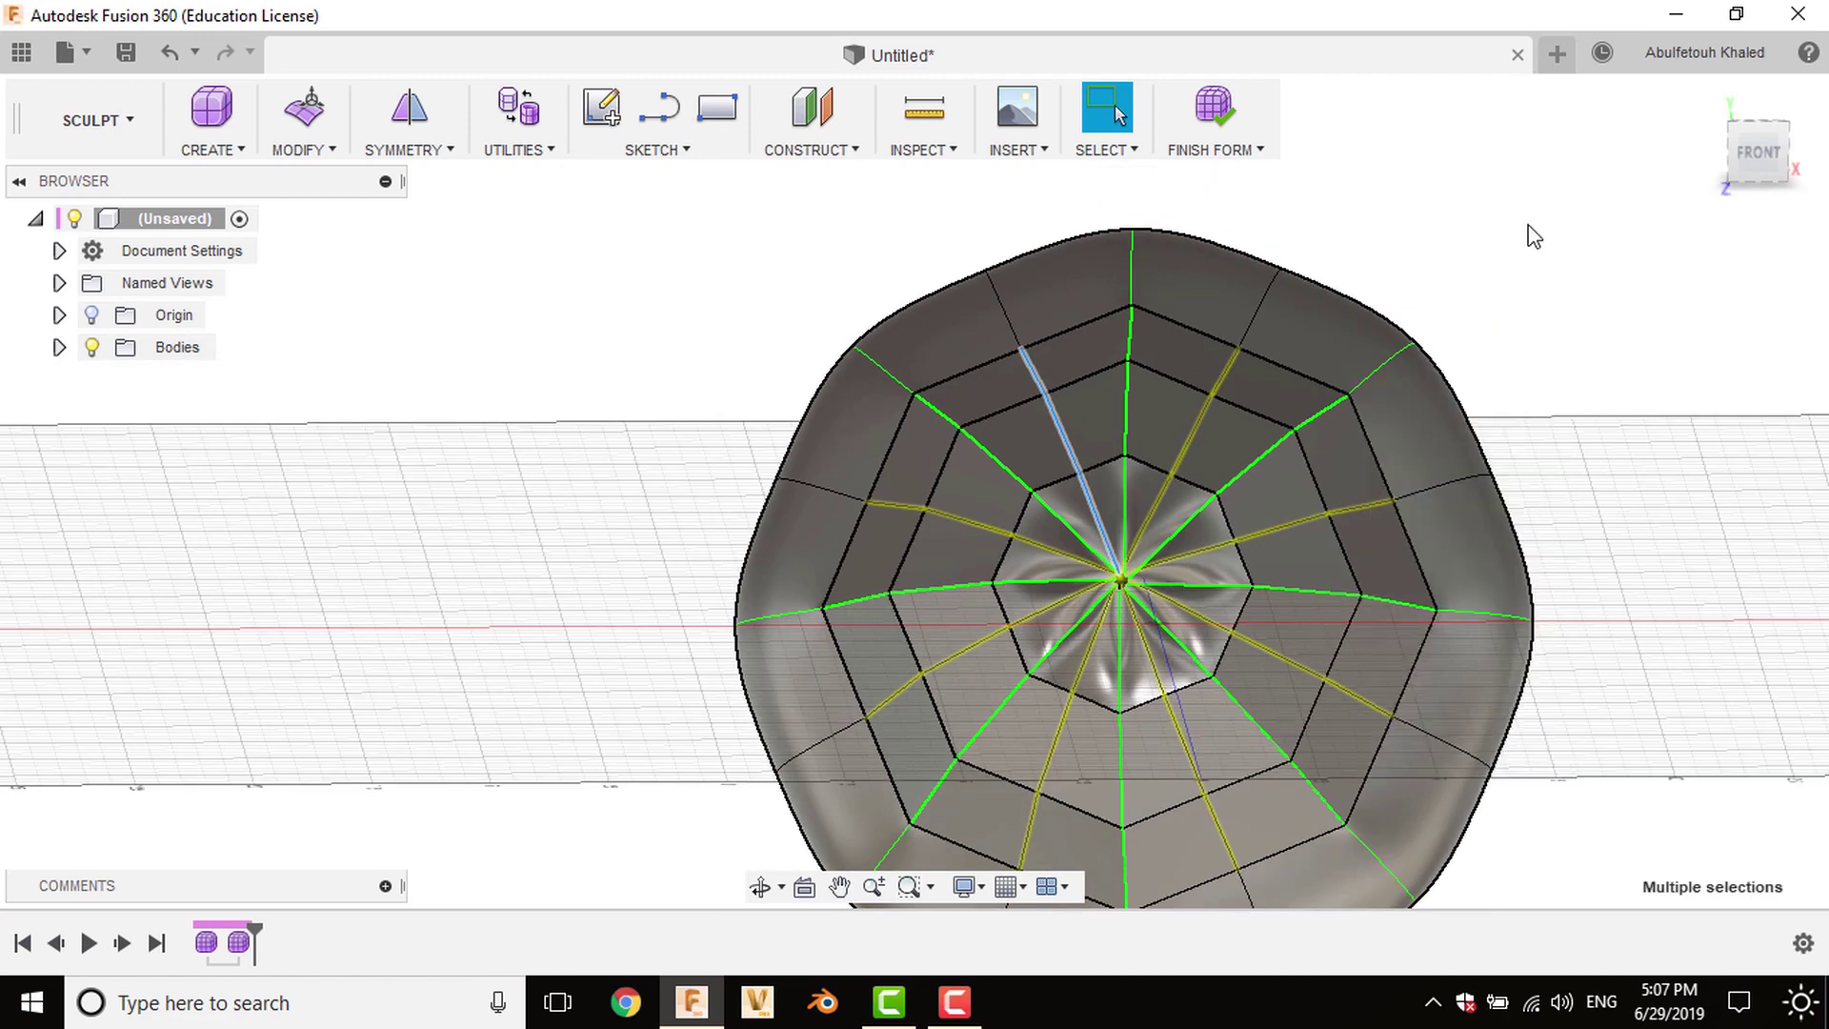
left_click_drag(1060, 455, 1119, 575)
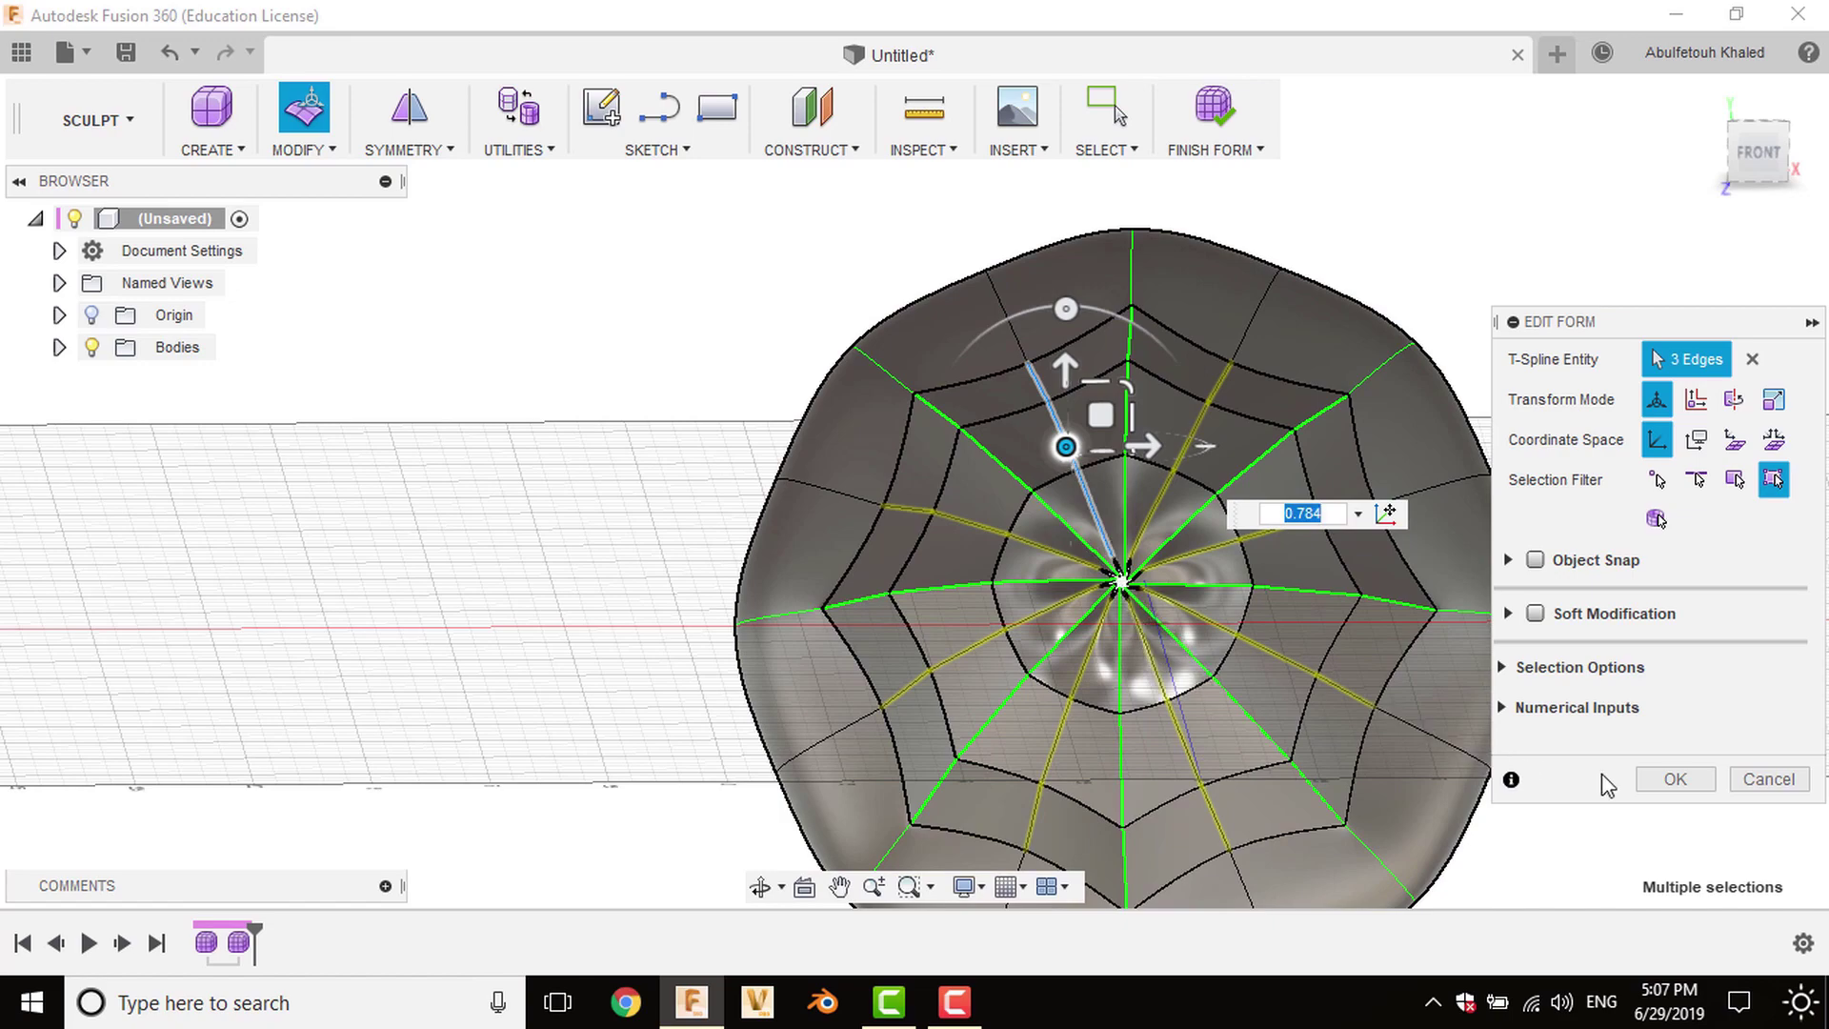
left_click(1674, 779)
Pull the three centre edges 1.858 into a pointed funnel.
middle_click_drag(1670, 788, 894, 644, "shift")
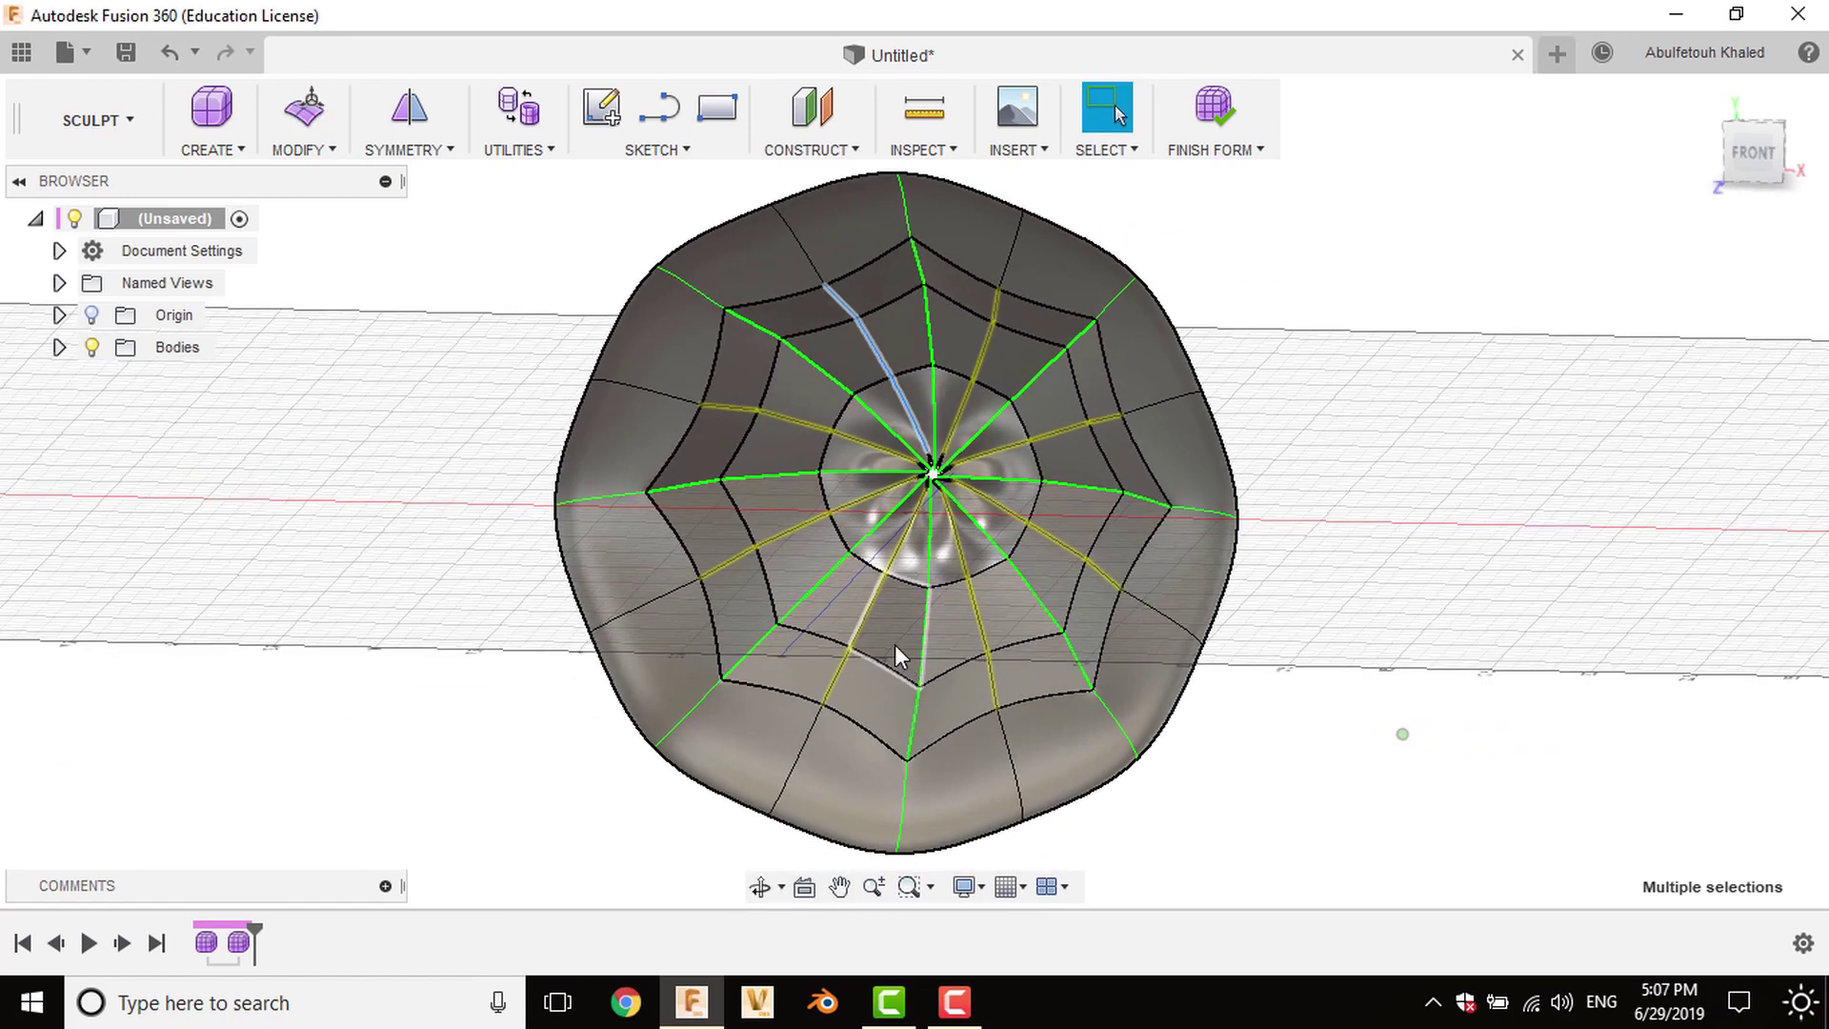
scroll(907, 469, "up", 3)
right_click(1408, 472)
left_click(1501, 396)
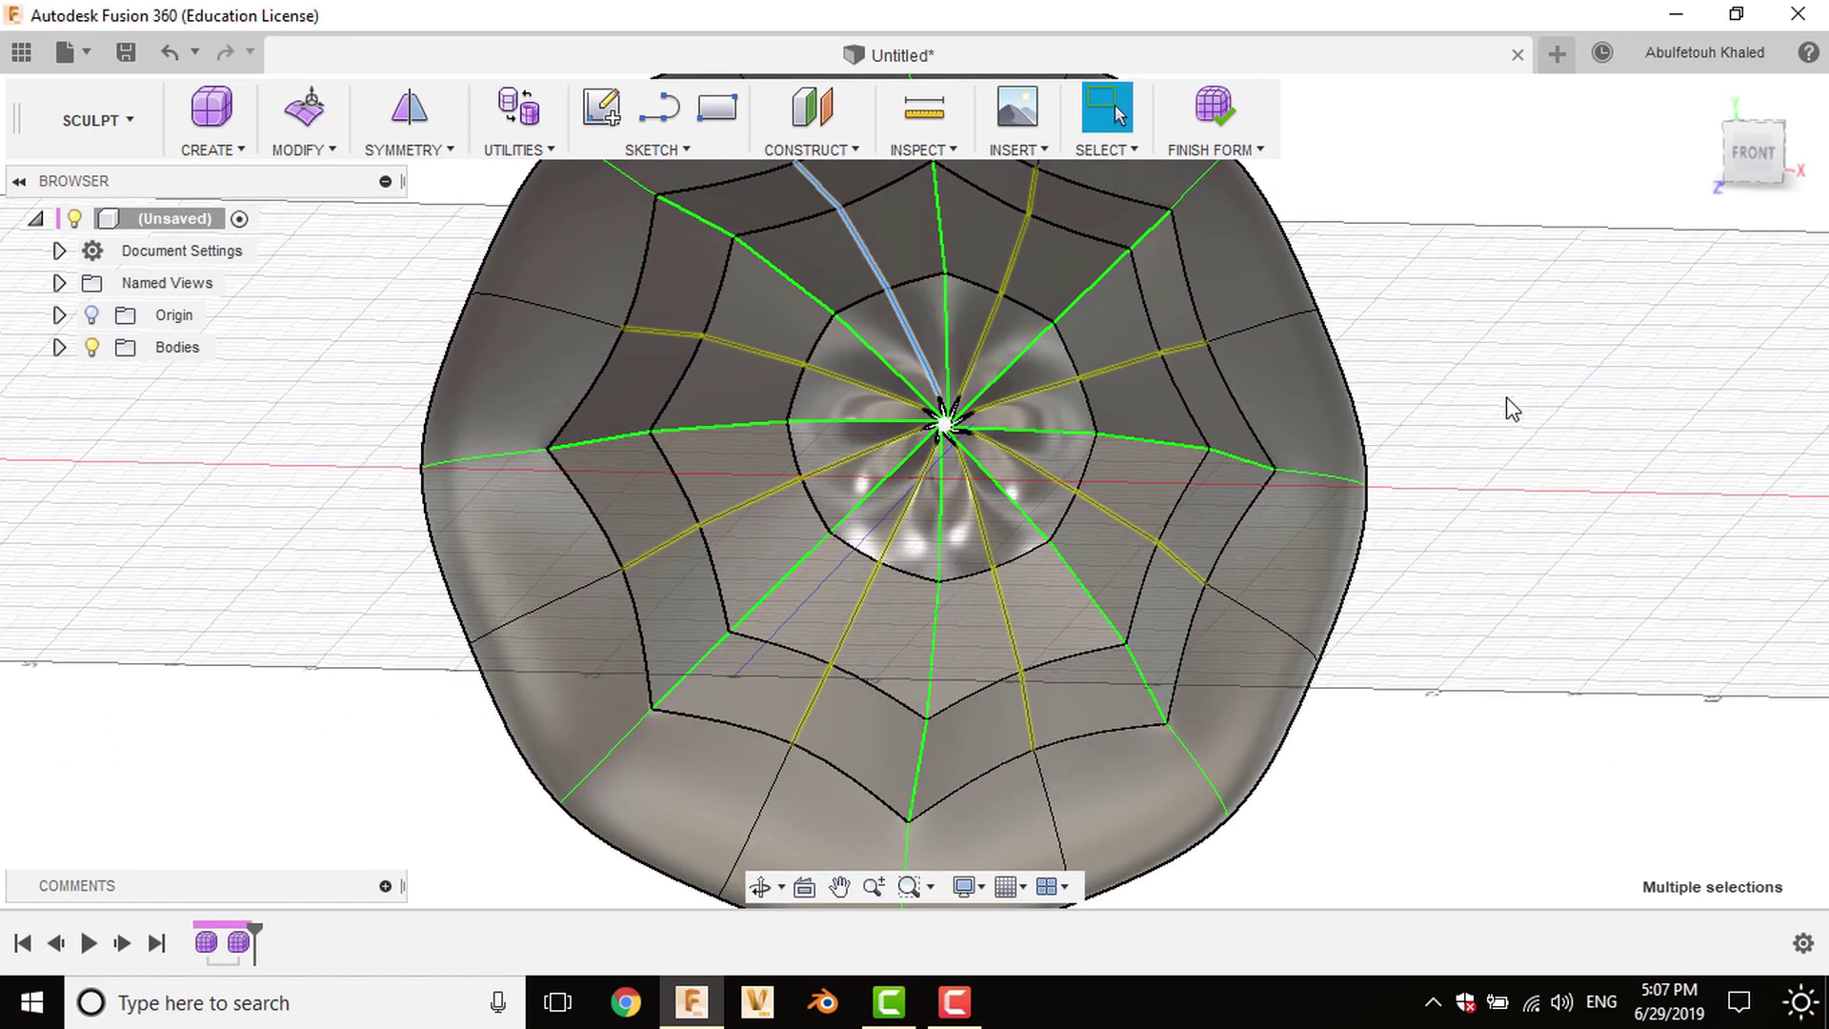
left_click_drag(855, 277, 921, 246)
left_click(1674, 781)
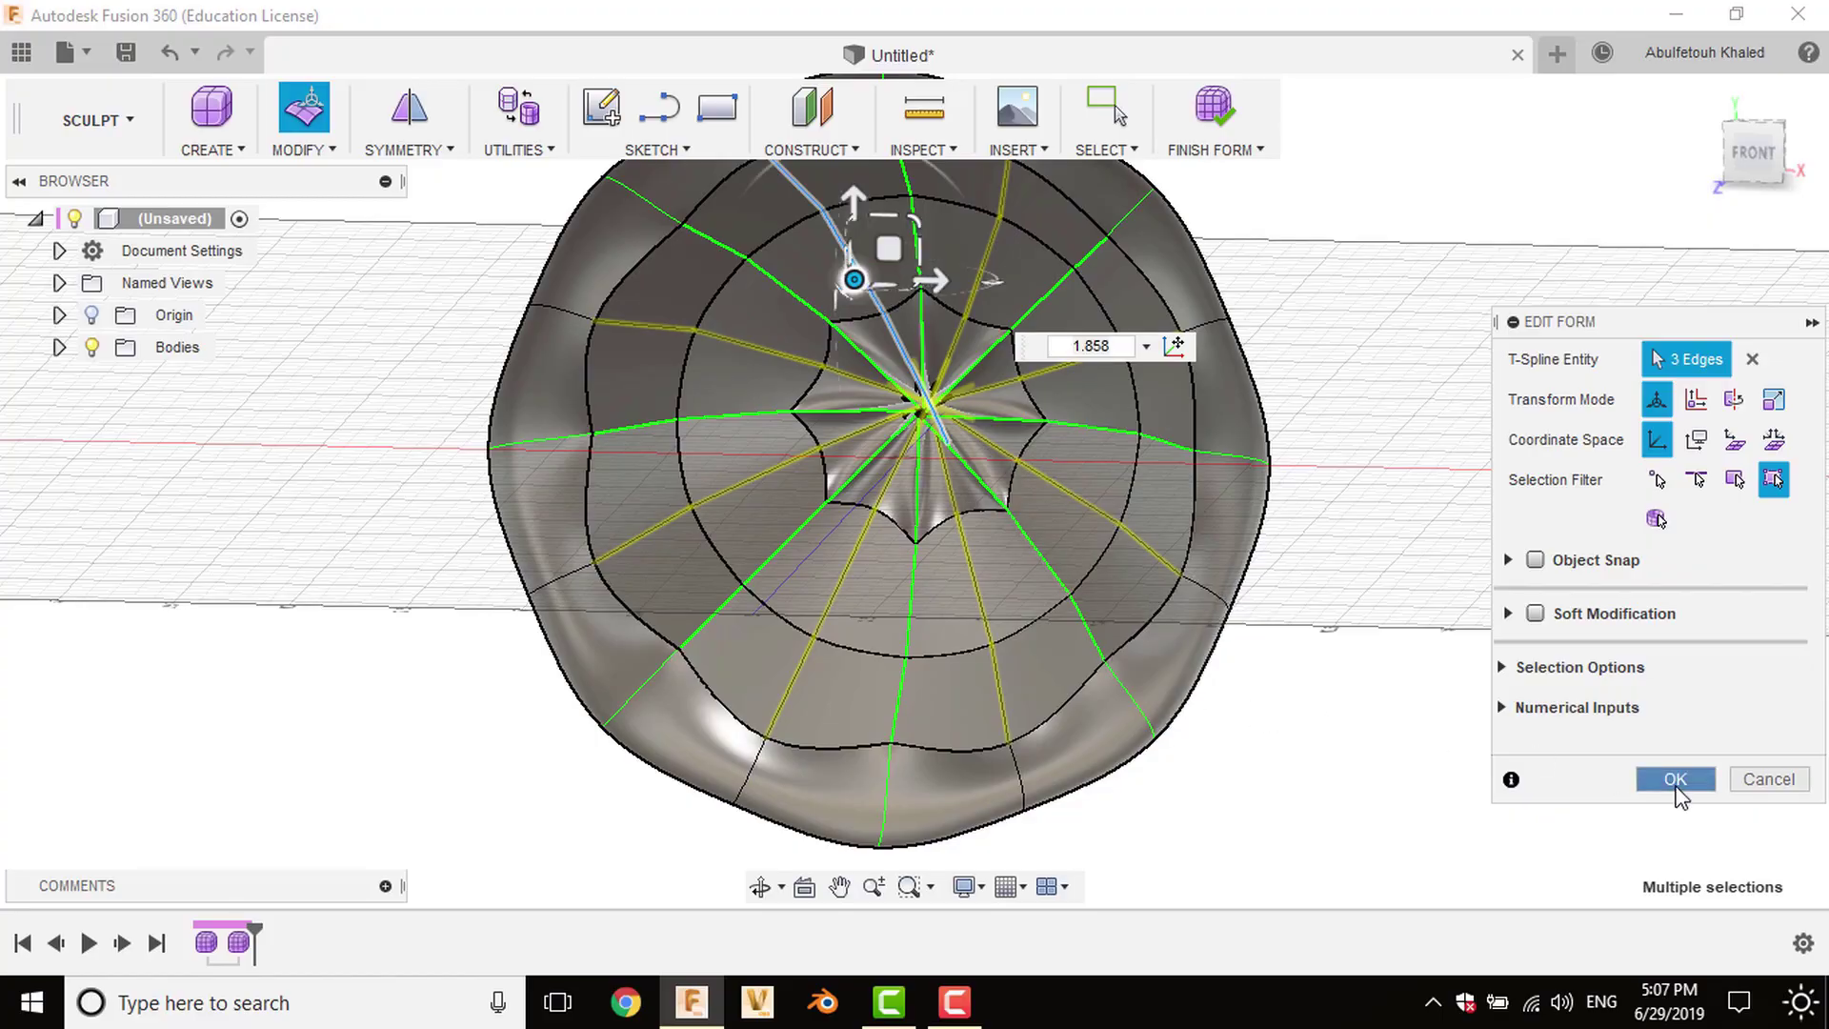
mouse_move(1276, 733)
middle_mouse_down("shift")
mouse_move(1159, 694)
mouse_move(1164, 661)
mouse_move(1318, 666)
mouse_move(1448, 719)
mouse_move(1298, 685)
mouse_move(1220, 715)
mouse_move(1124, 710)
middle_mouse_up("shift")
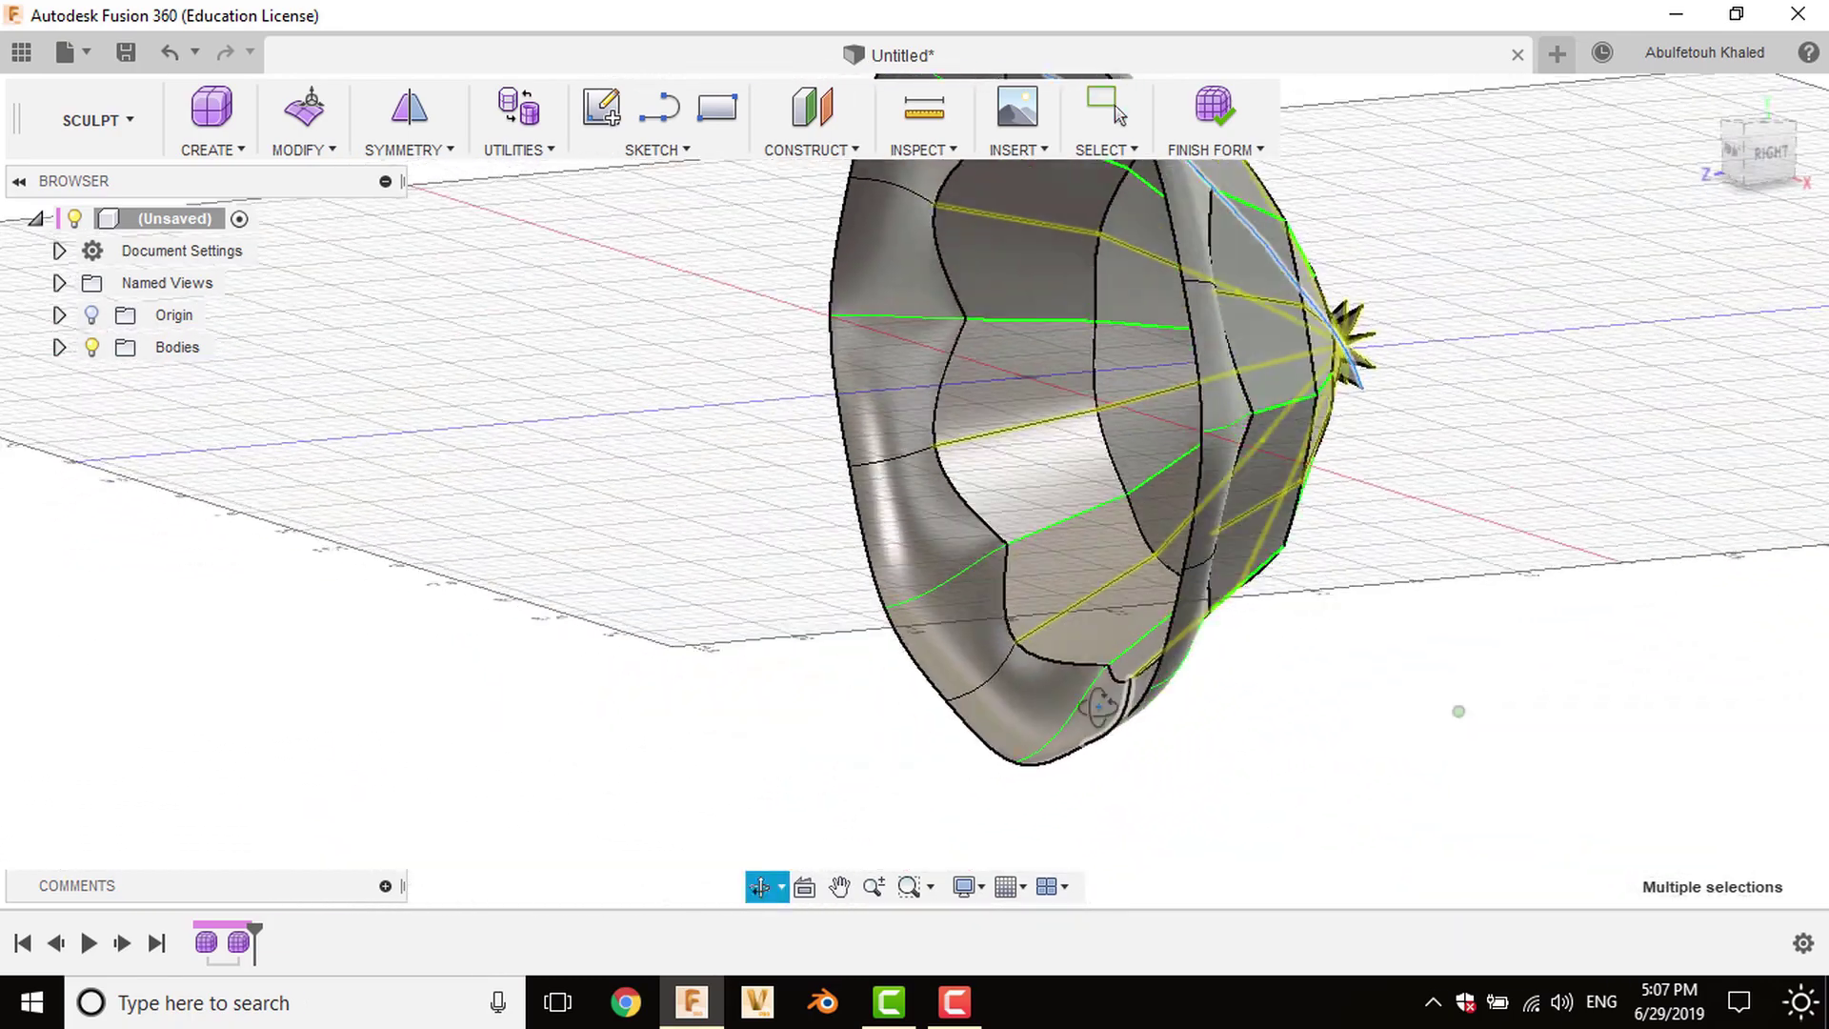
Fill the centre star-shaped hole using Collapse mode so its edges meet at one point.
left_click(317, 152)
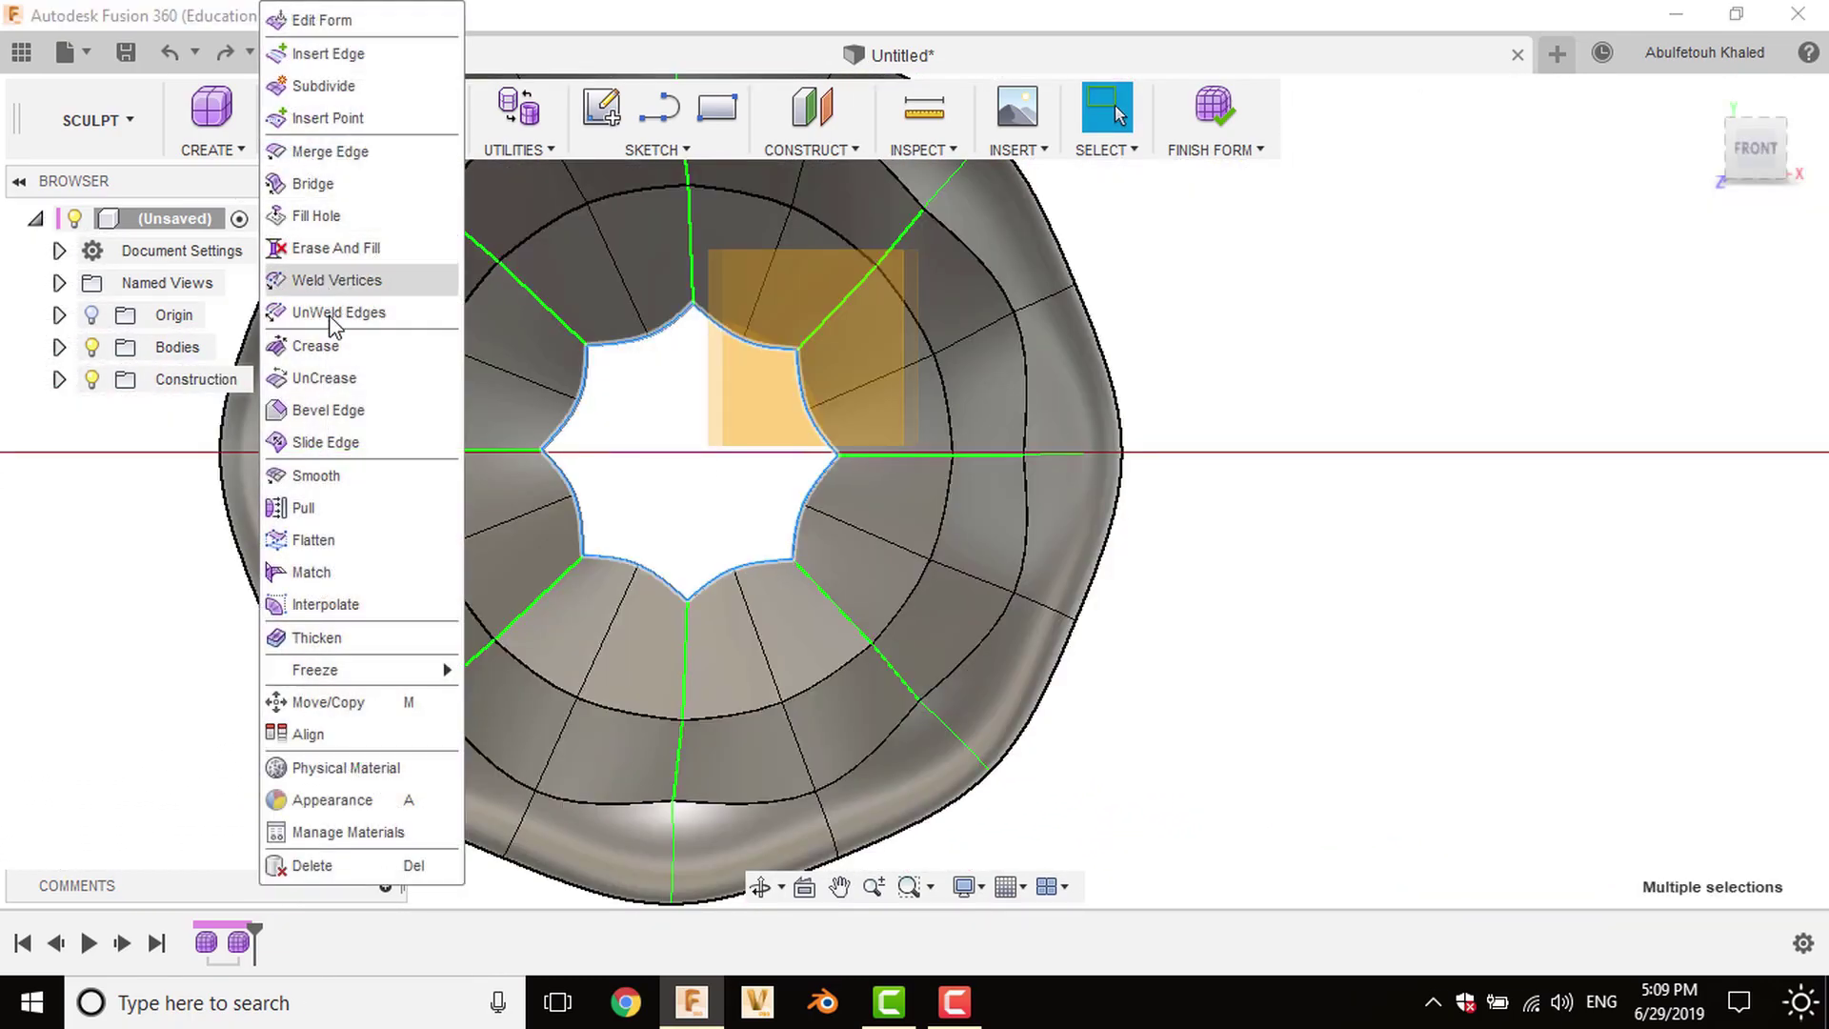
left_click(320, 215)
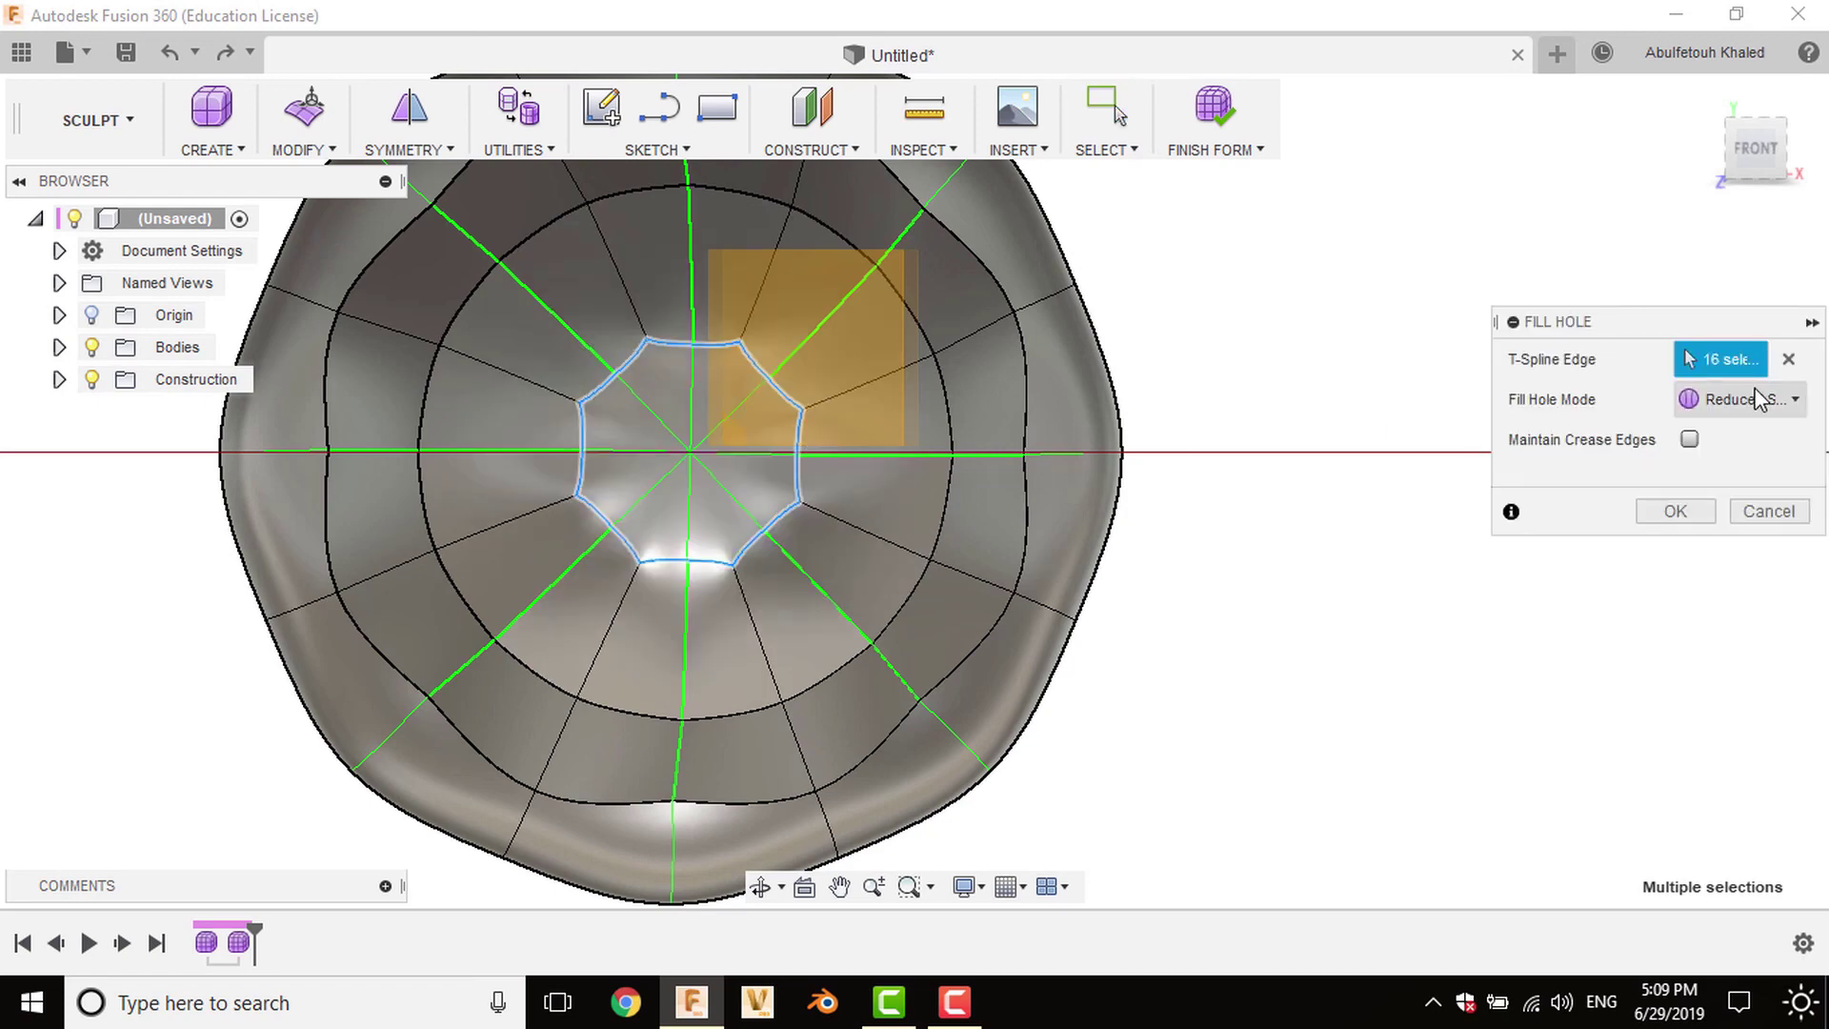
left_click(1740, 399)
left_click(1720, 511)
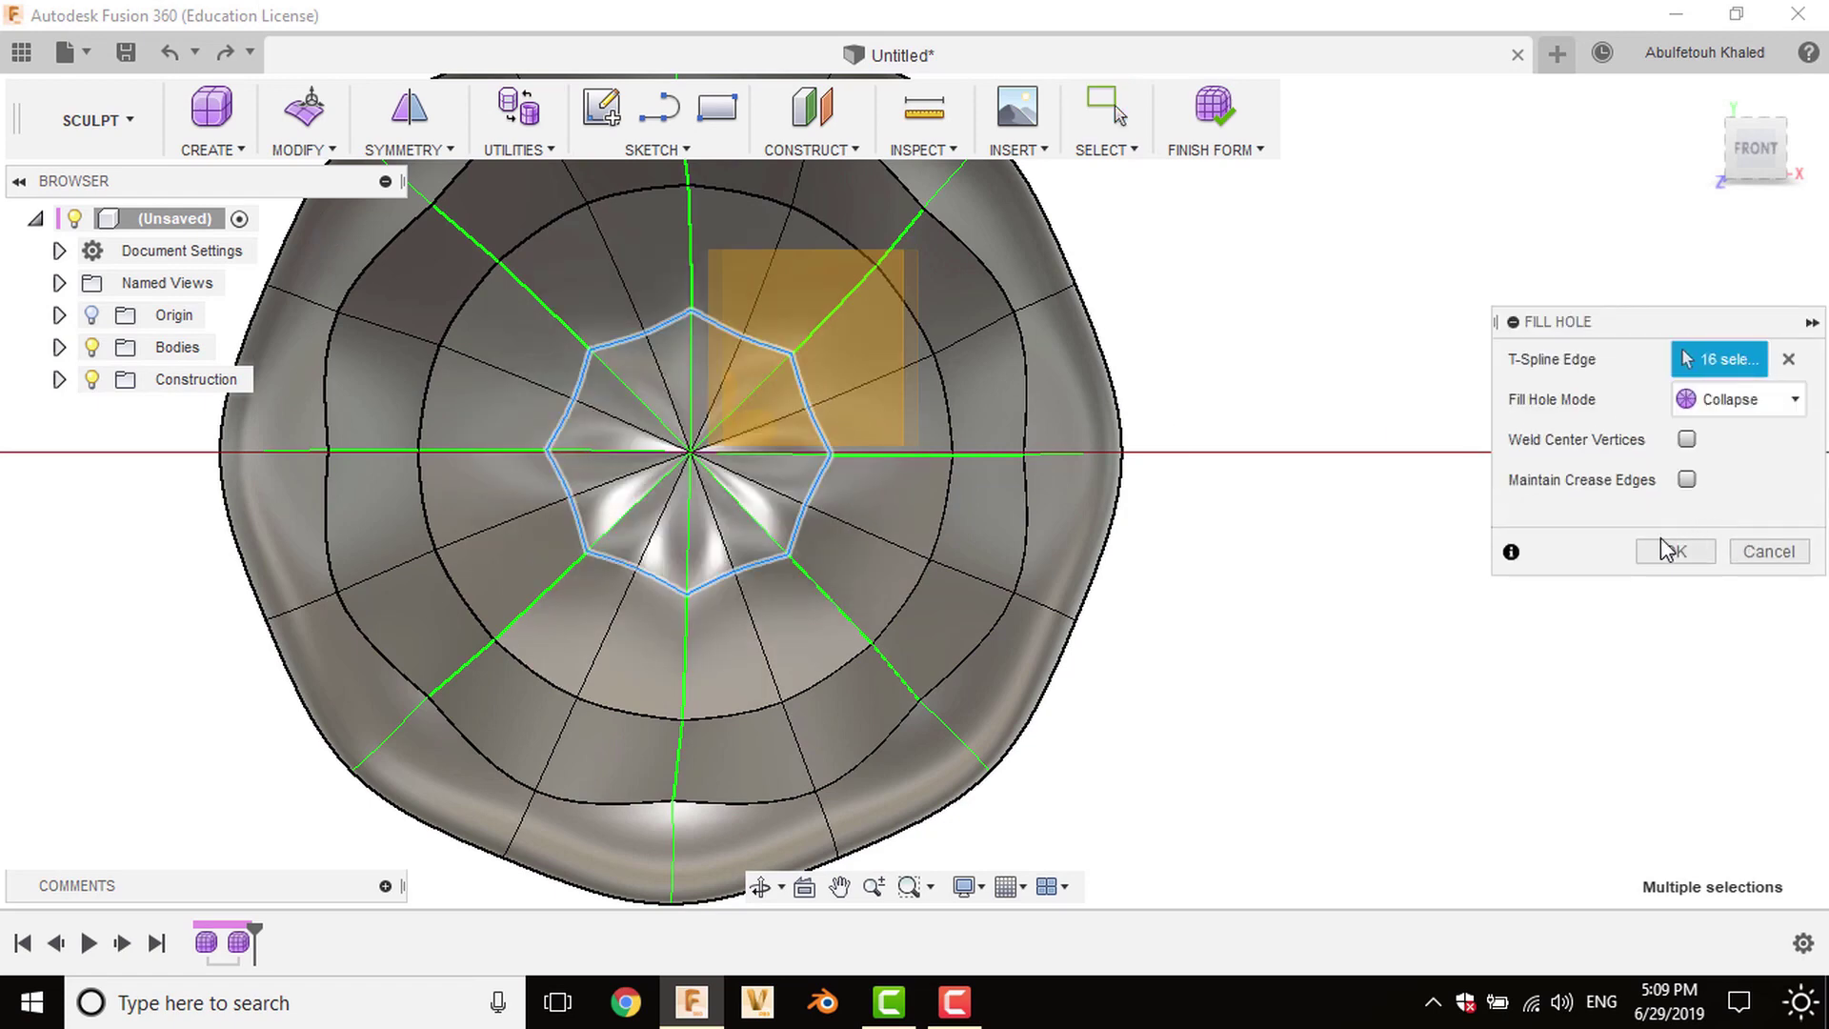
left_click(1663, 551)
mouse_move(1181, 610)
middle_mouse_down("shift")
mouse_move(1267, 641)
mouse_move(1095, 584)
mouse_move(1038, 592)
mouse_move(1147, 596)
middle_mouse_up("shift")
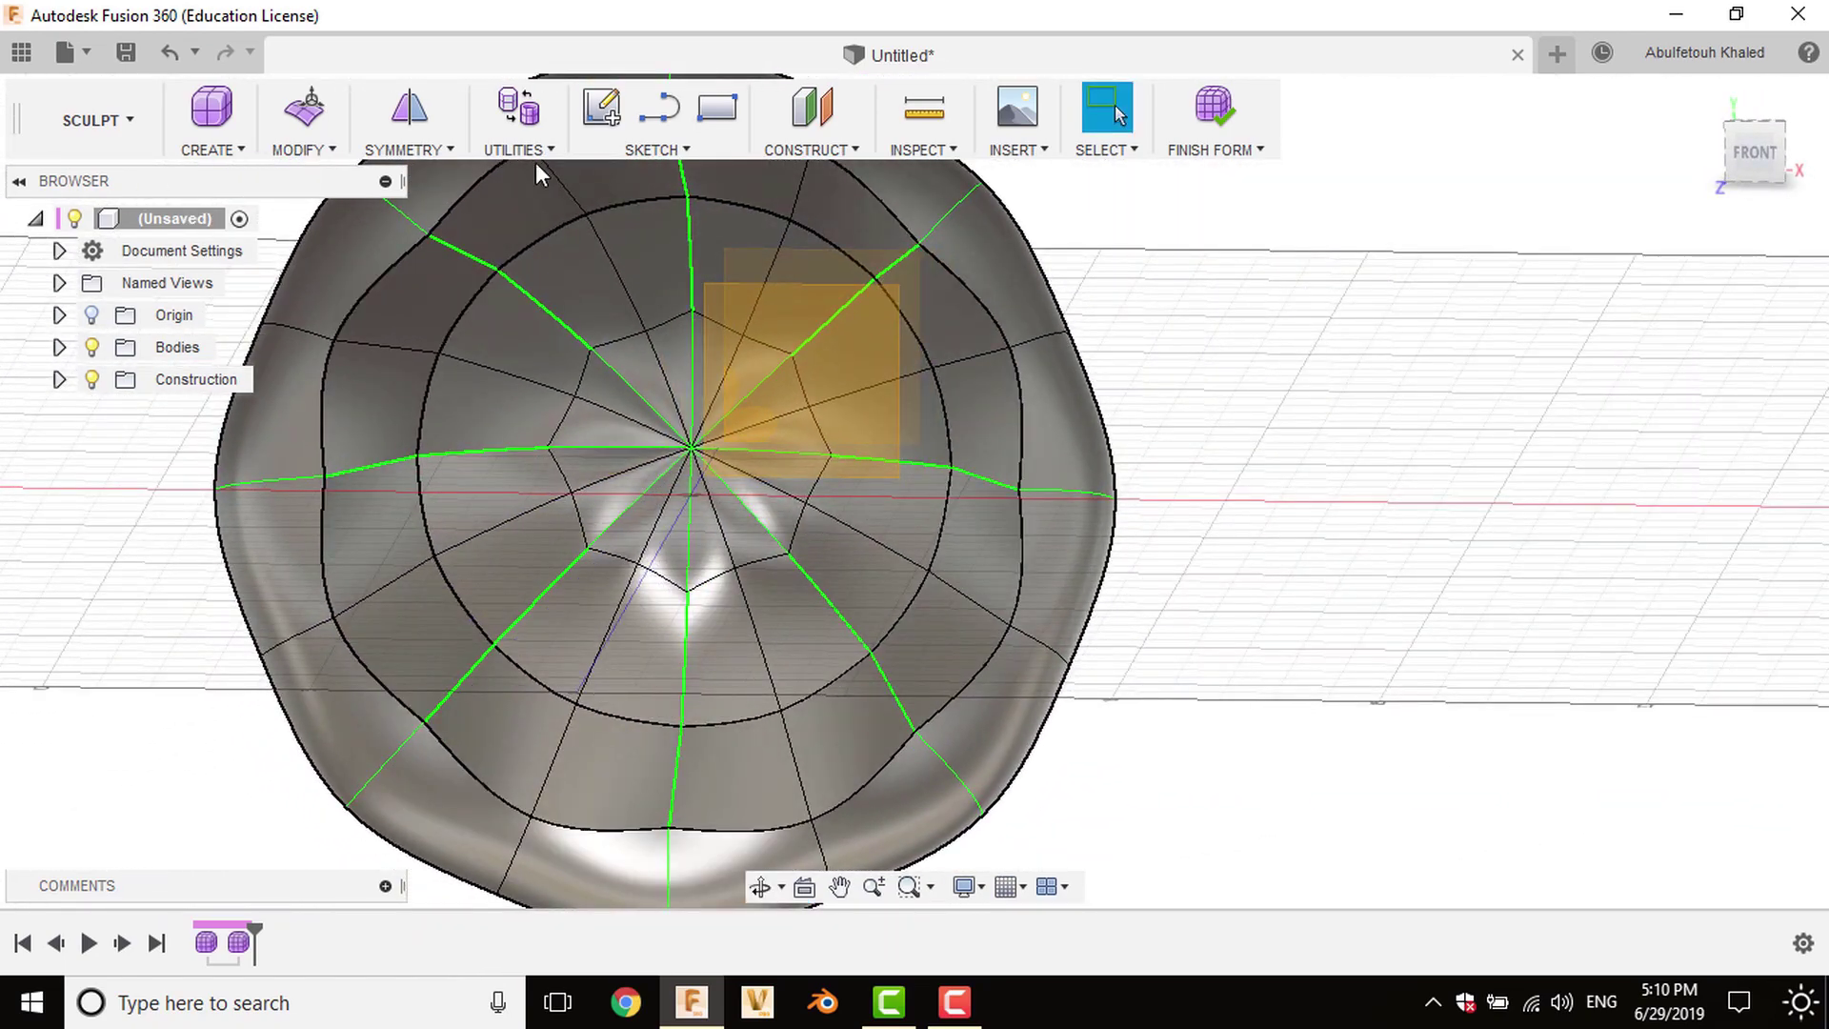
Crease the 16-edge star outline at the centre, finish the form, and enter the Render workspace.
left_click(1222, 127)
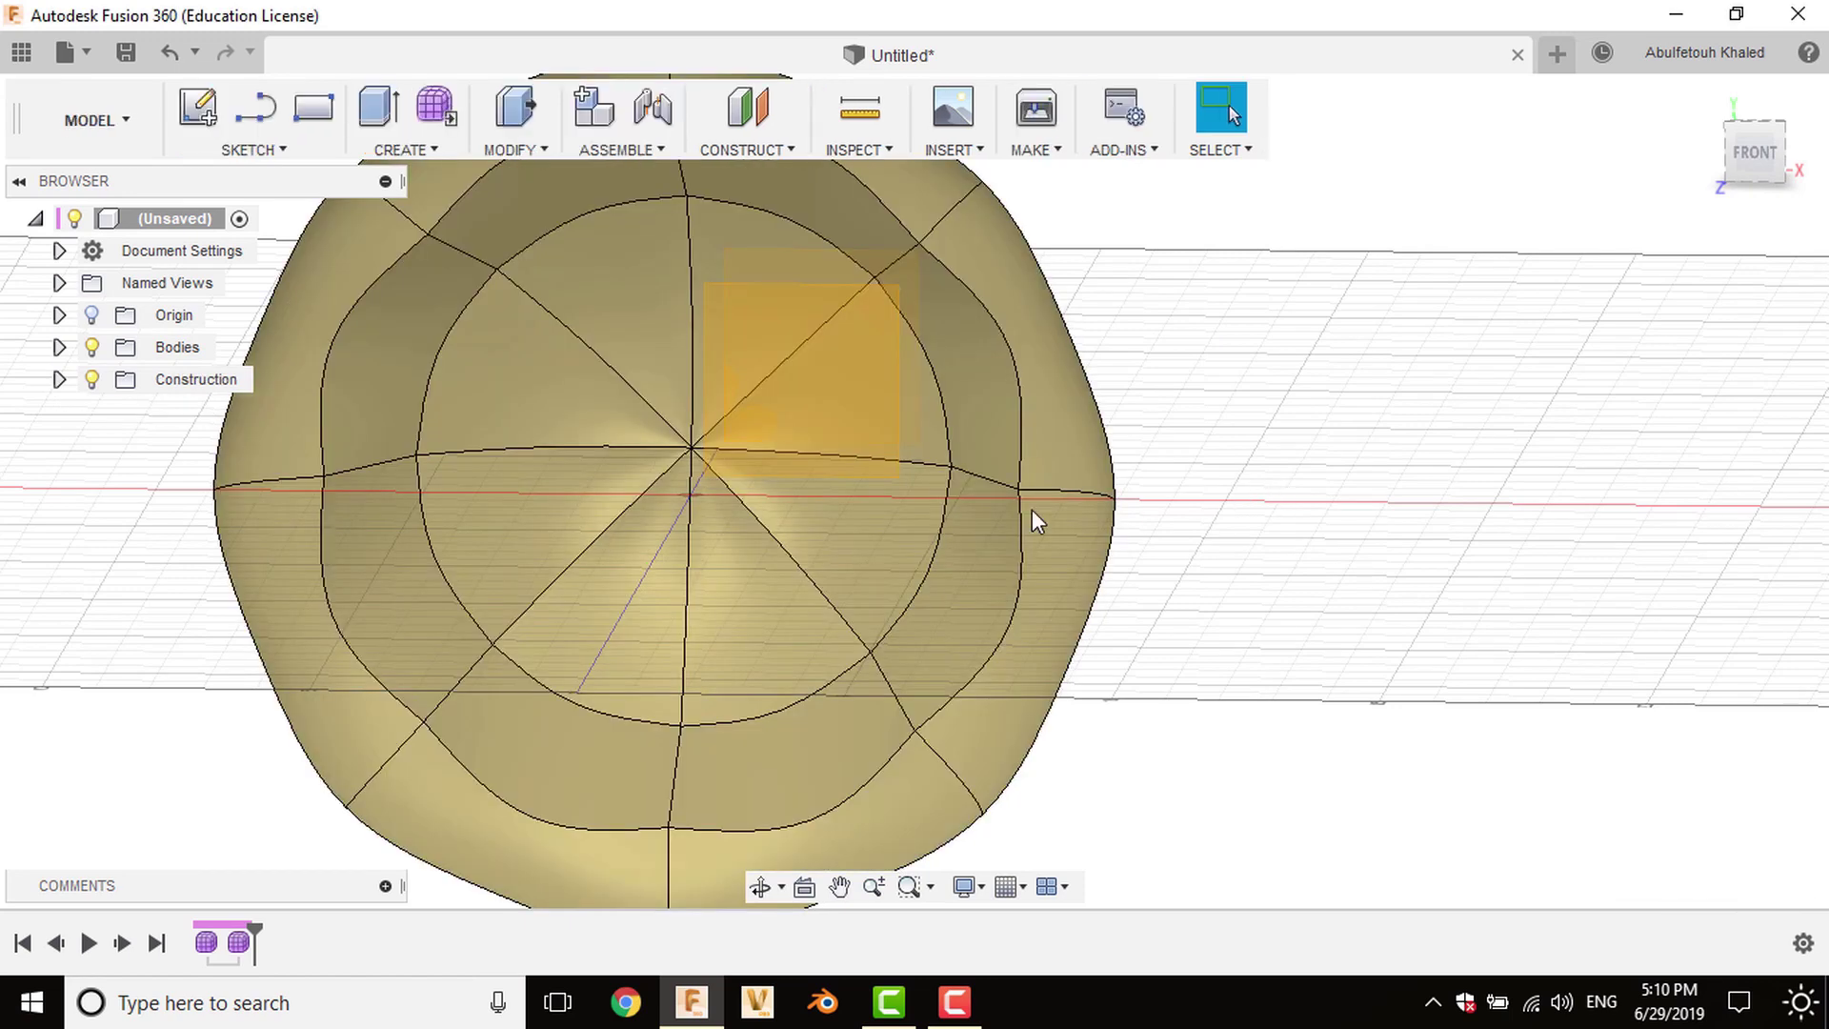
key("ctrl+z")
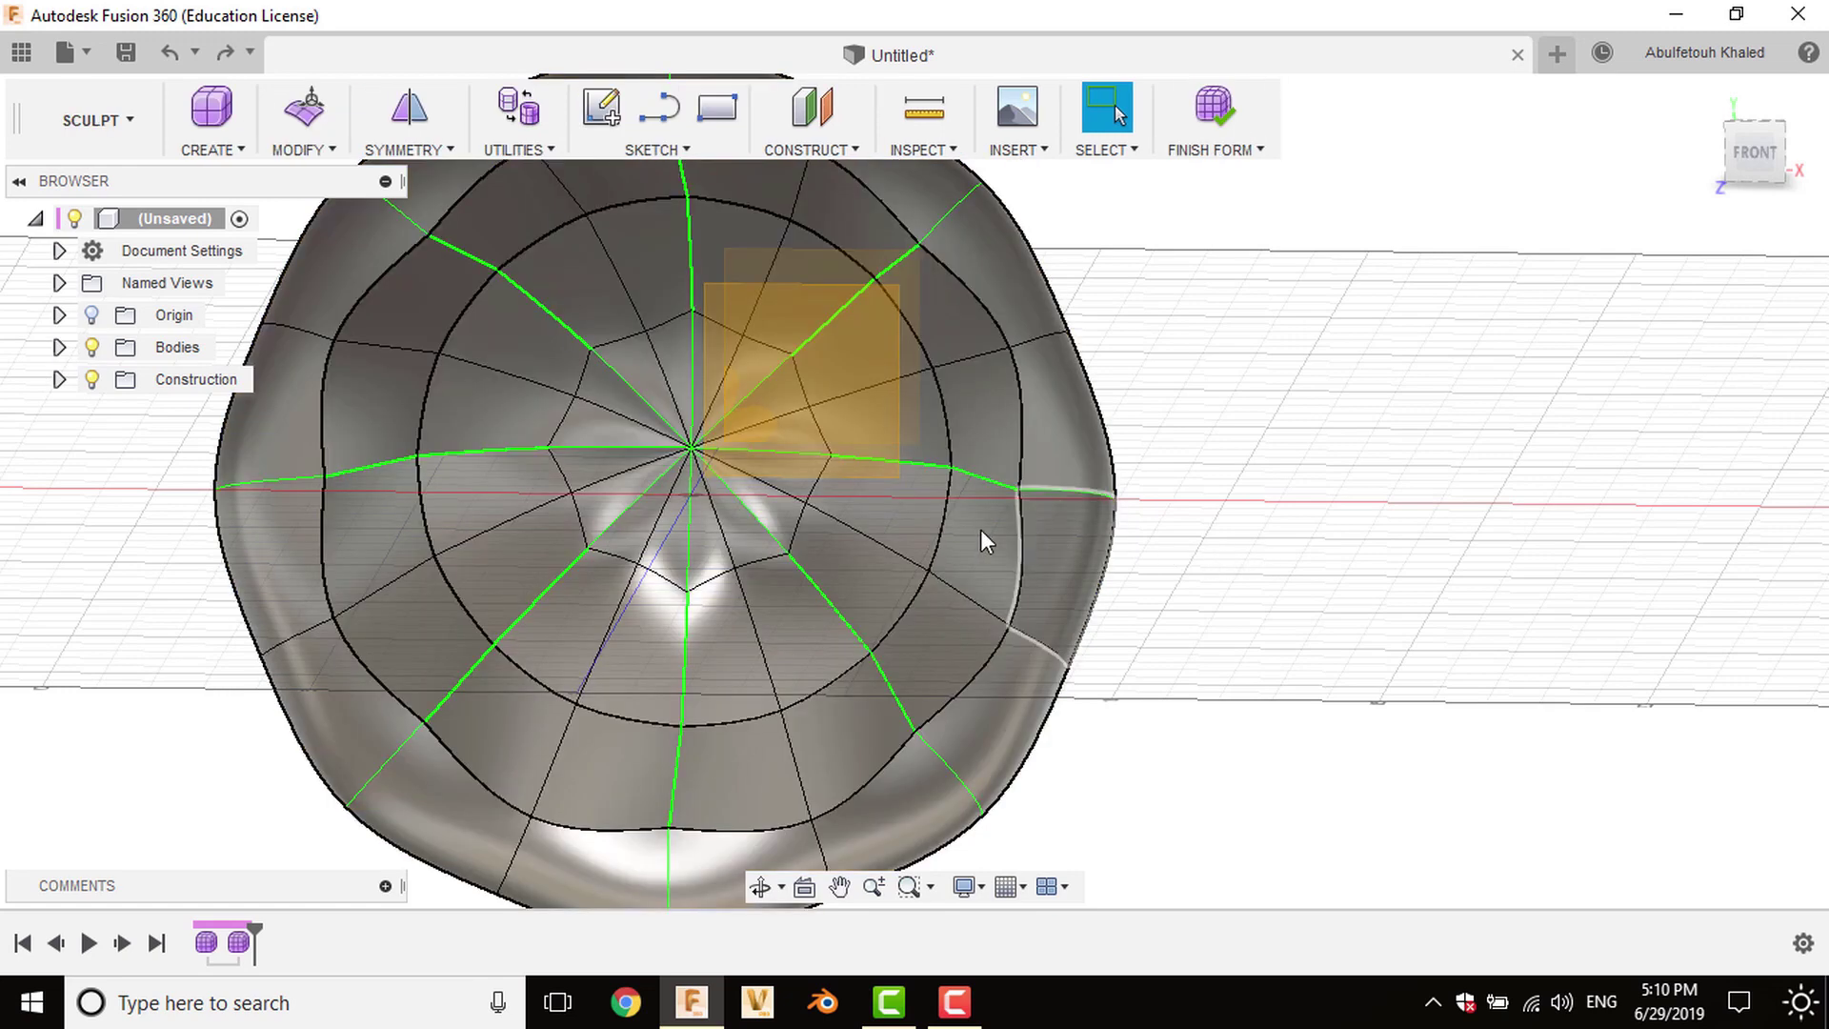
double_click(717, 581)
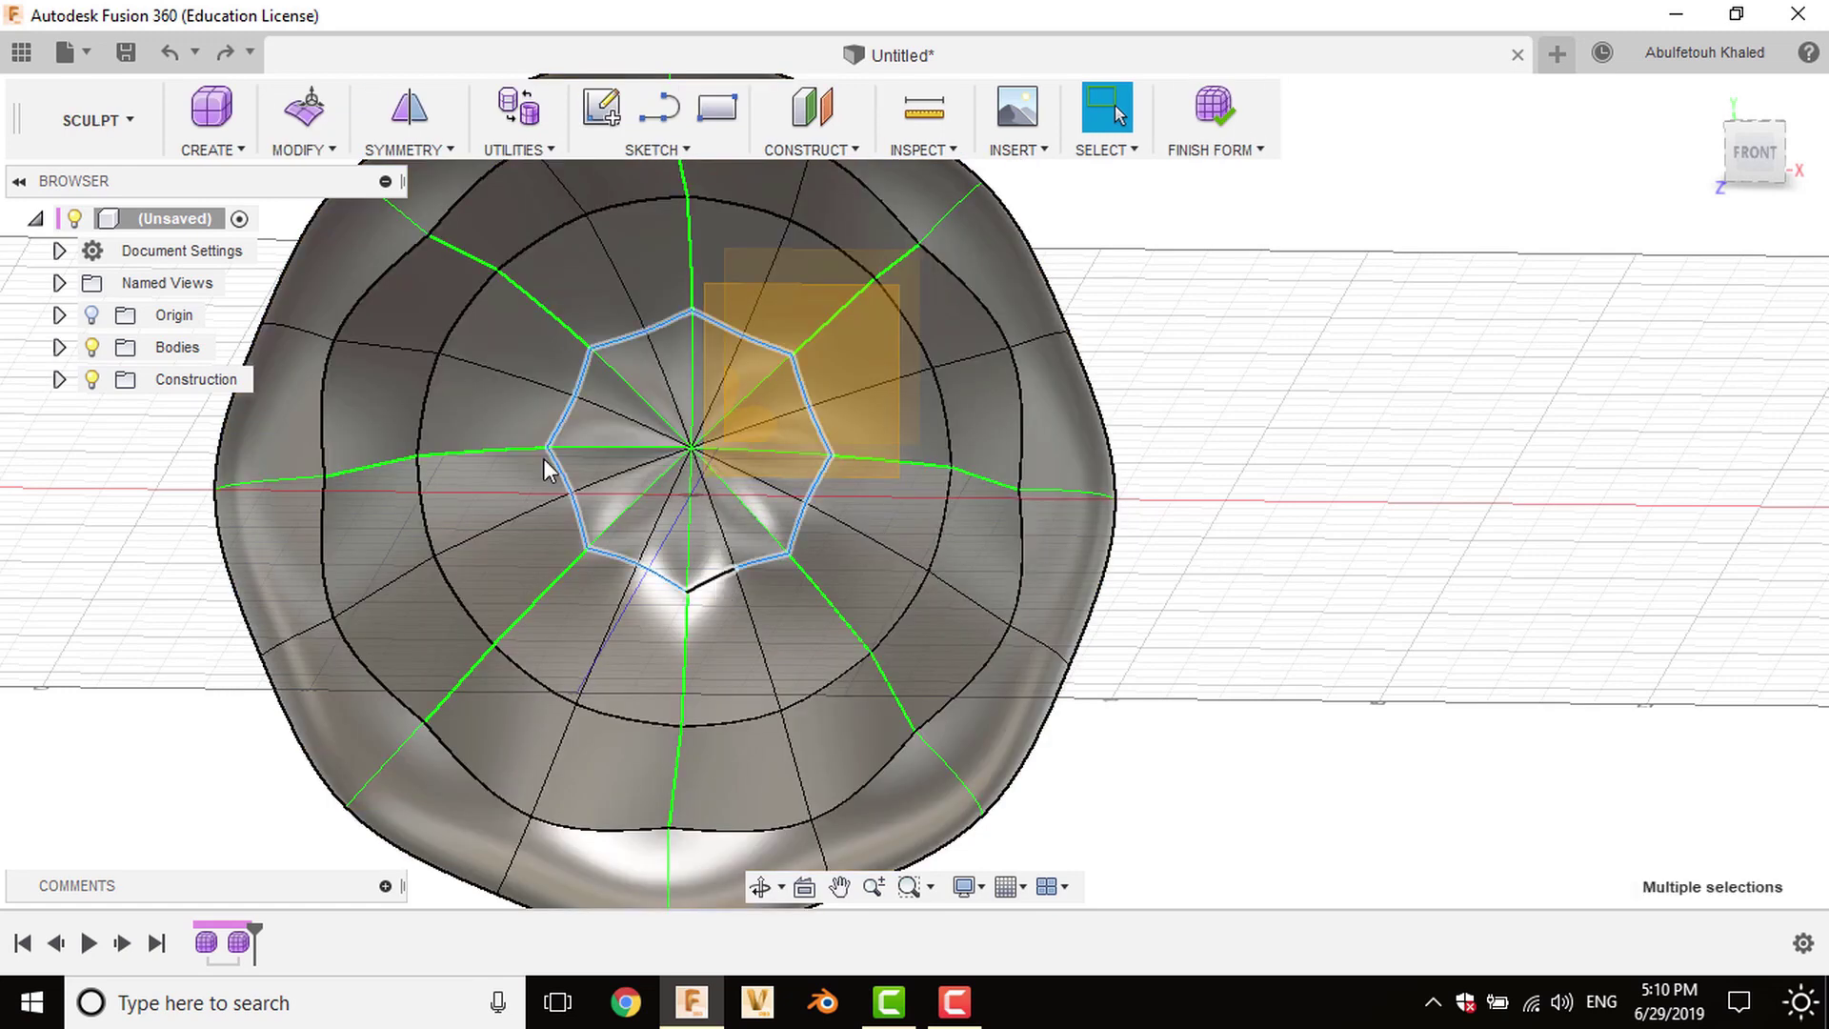
left_click(303, 138)
left_click(324, 346)
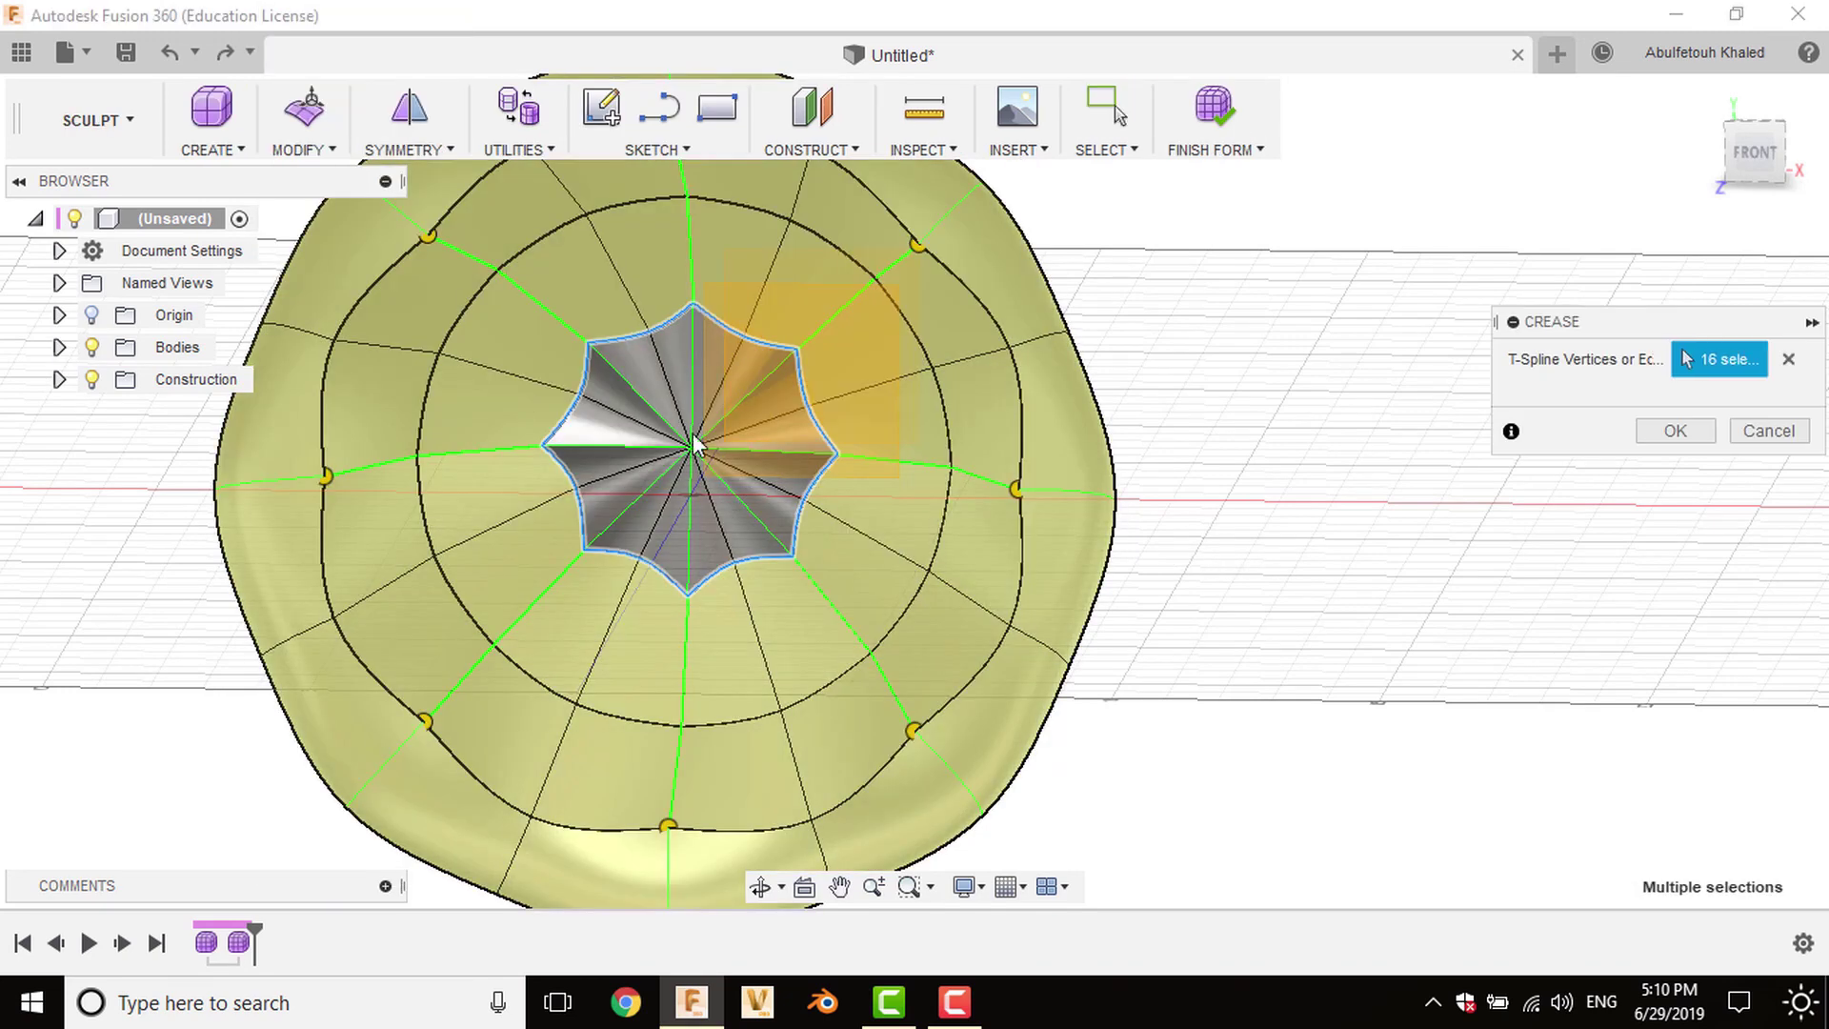
left_click(1648, 434)
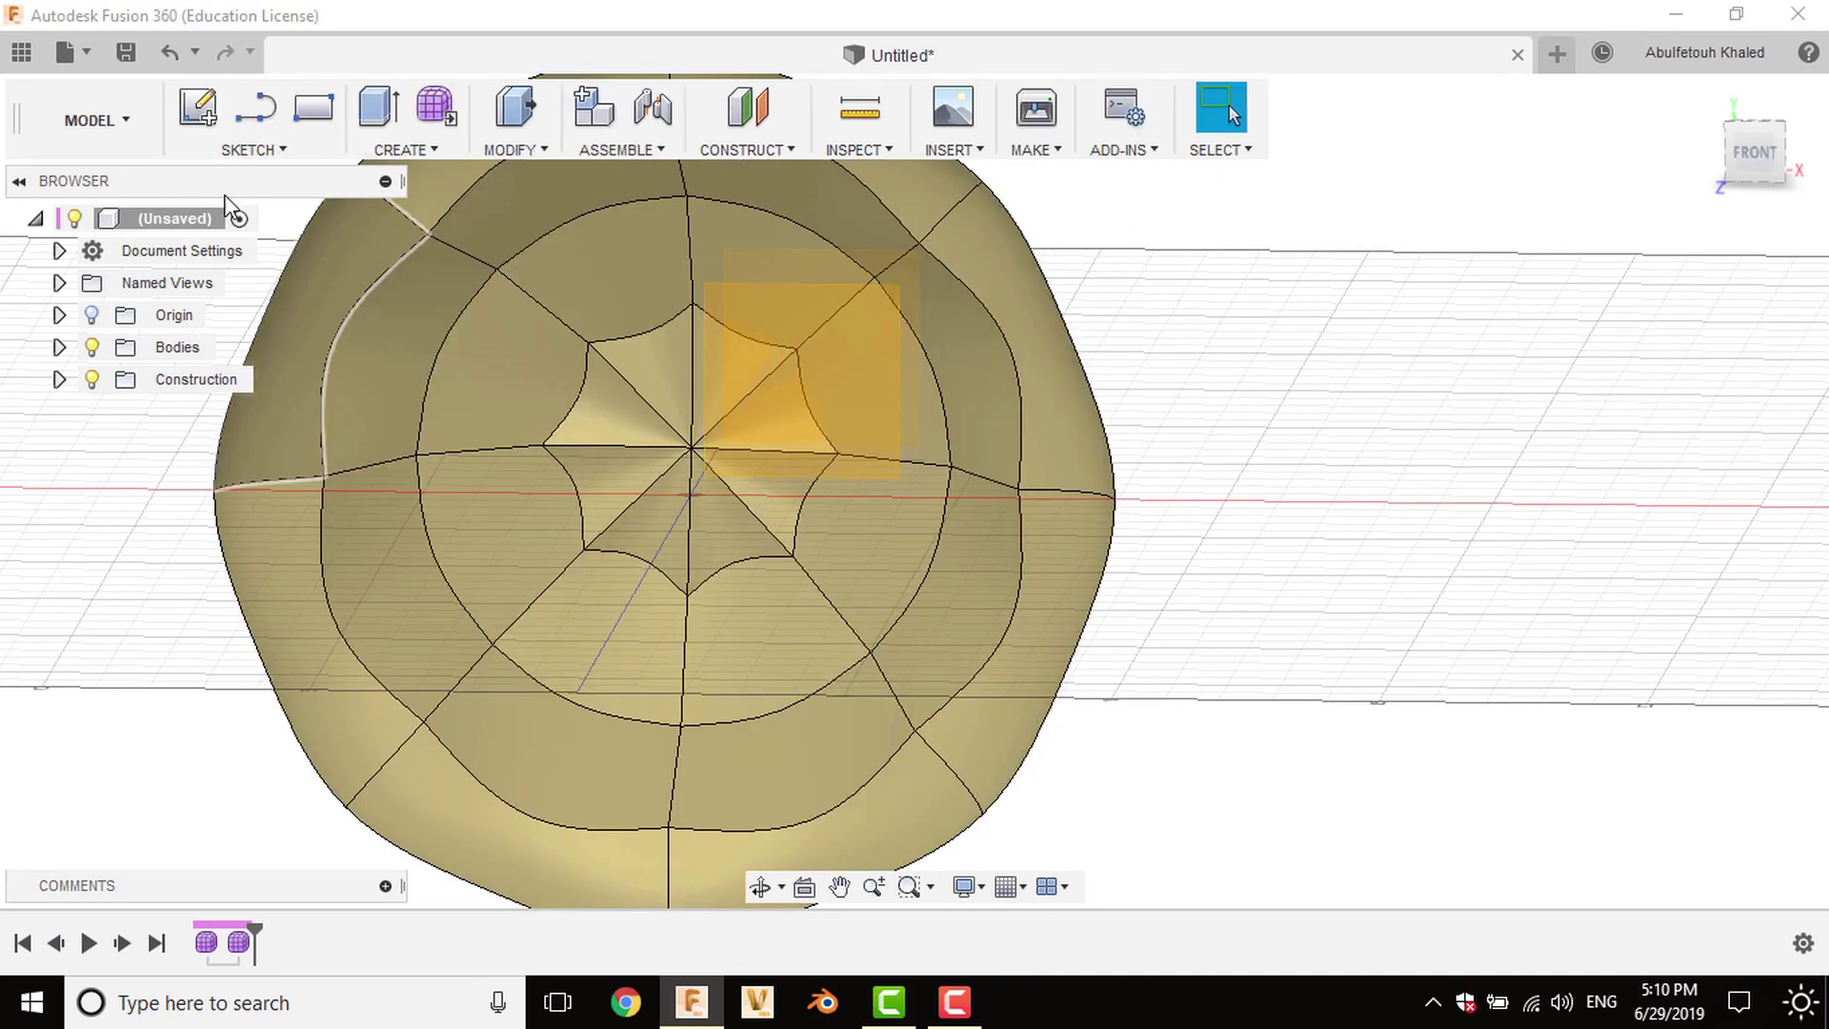
left_click(101, 139)
left_click(105, 329)
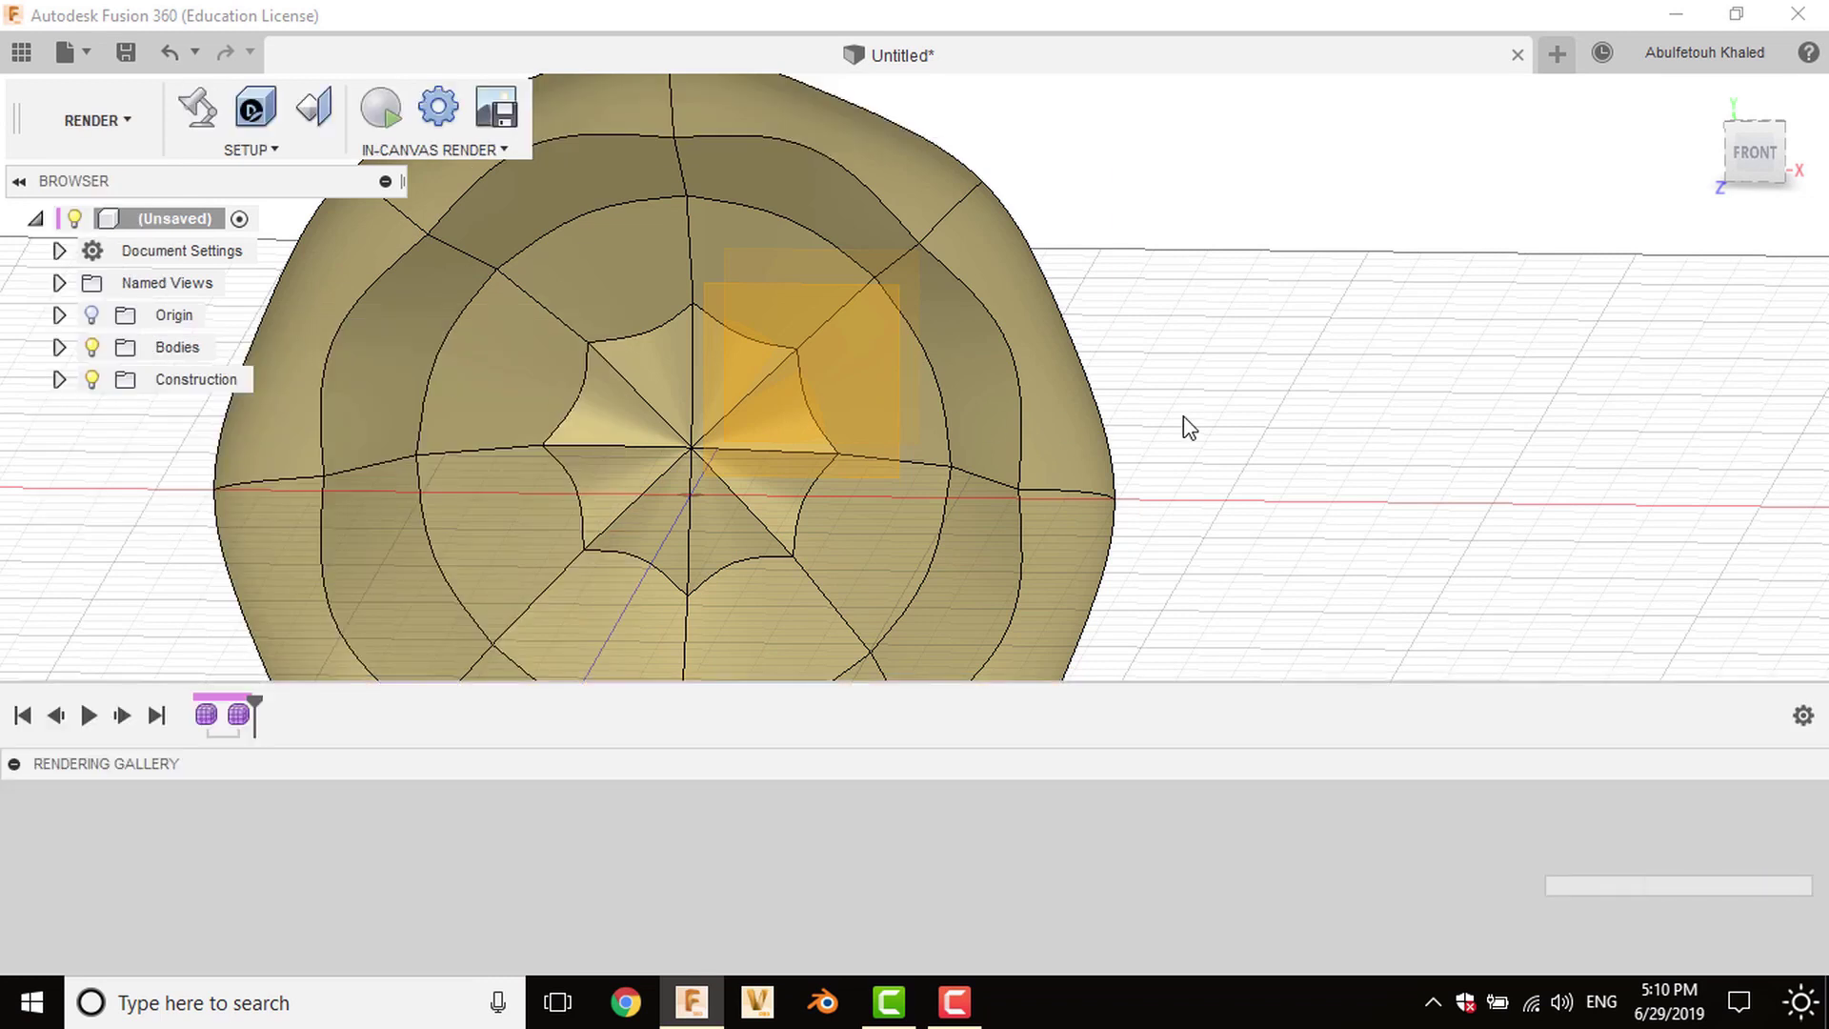
Zoom and orbit the rendered dome, then hide the Construction folder's plane.
scroll(1210, 369, "down", 3)
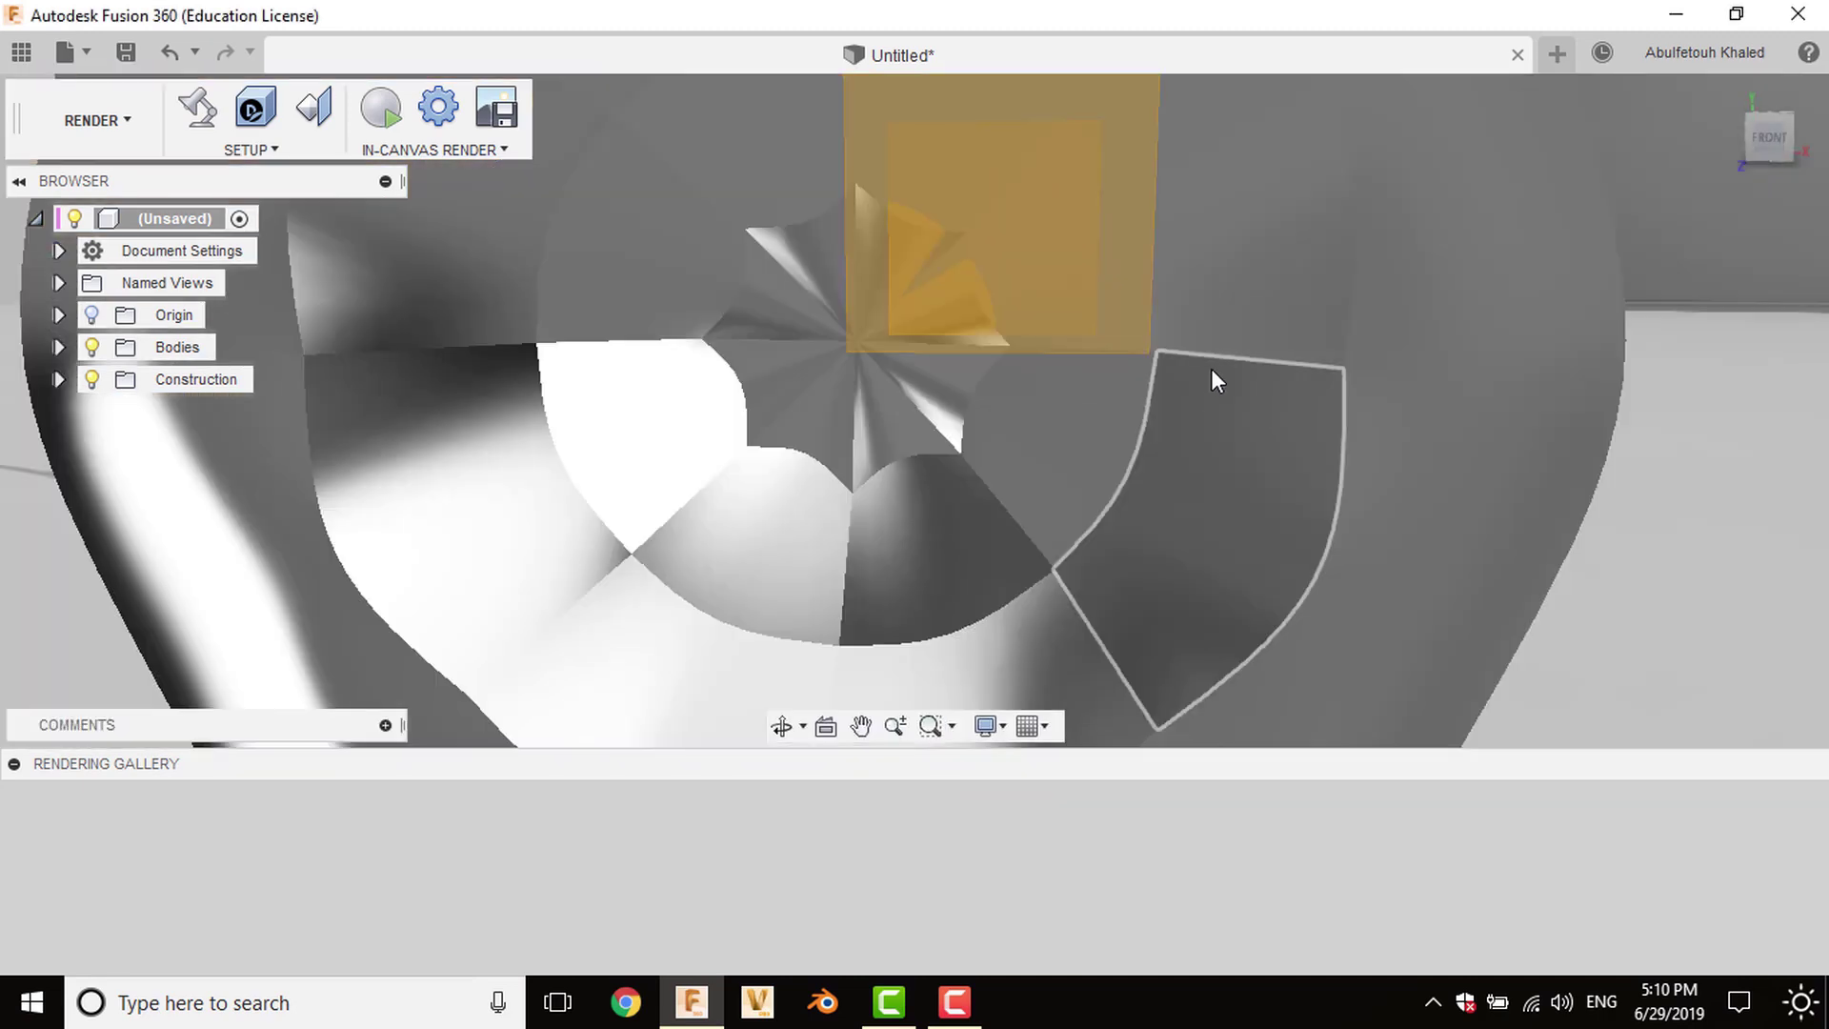
scroll(1210, 369, "down", 2)
mouse_move(1329, 517)
middle_mouse_down("shift")
mouse_move(1191, 534)
mouse_move(1380, 457)
middle_mouse_up("shift")
scroll(1380, 459, "down", 2)
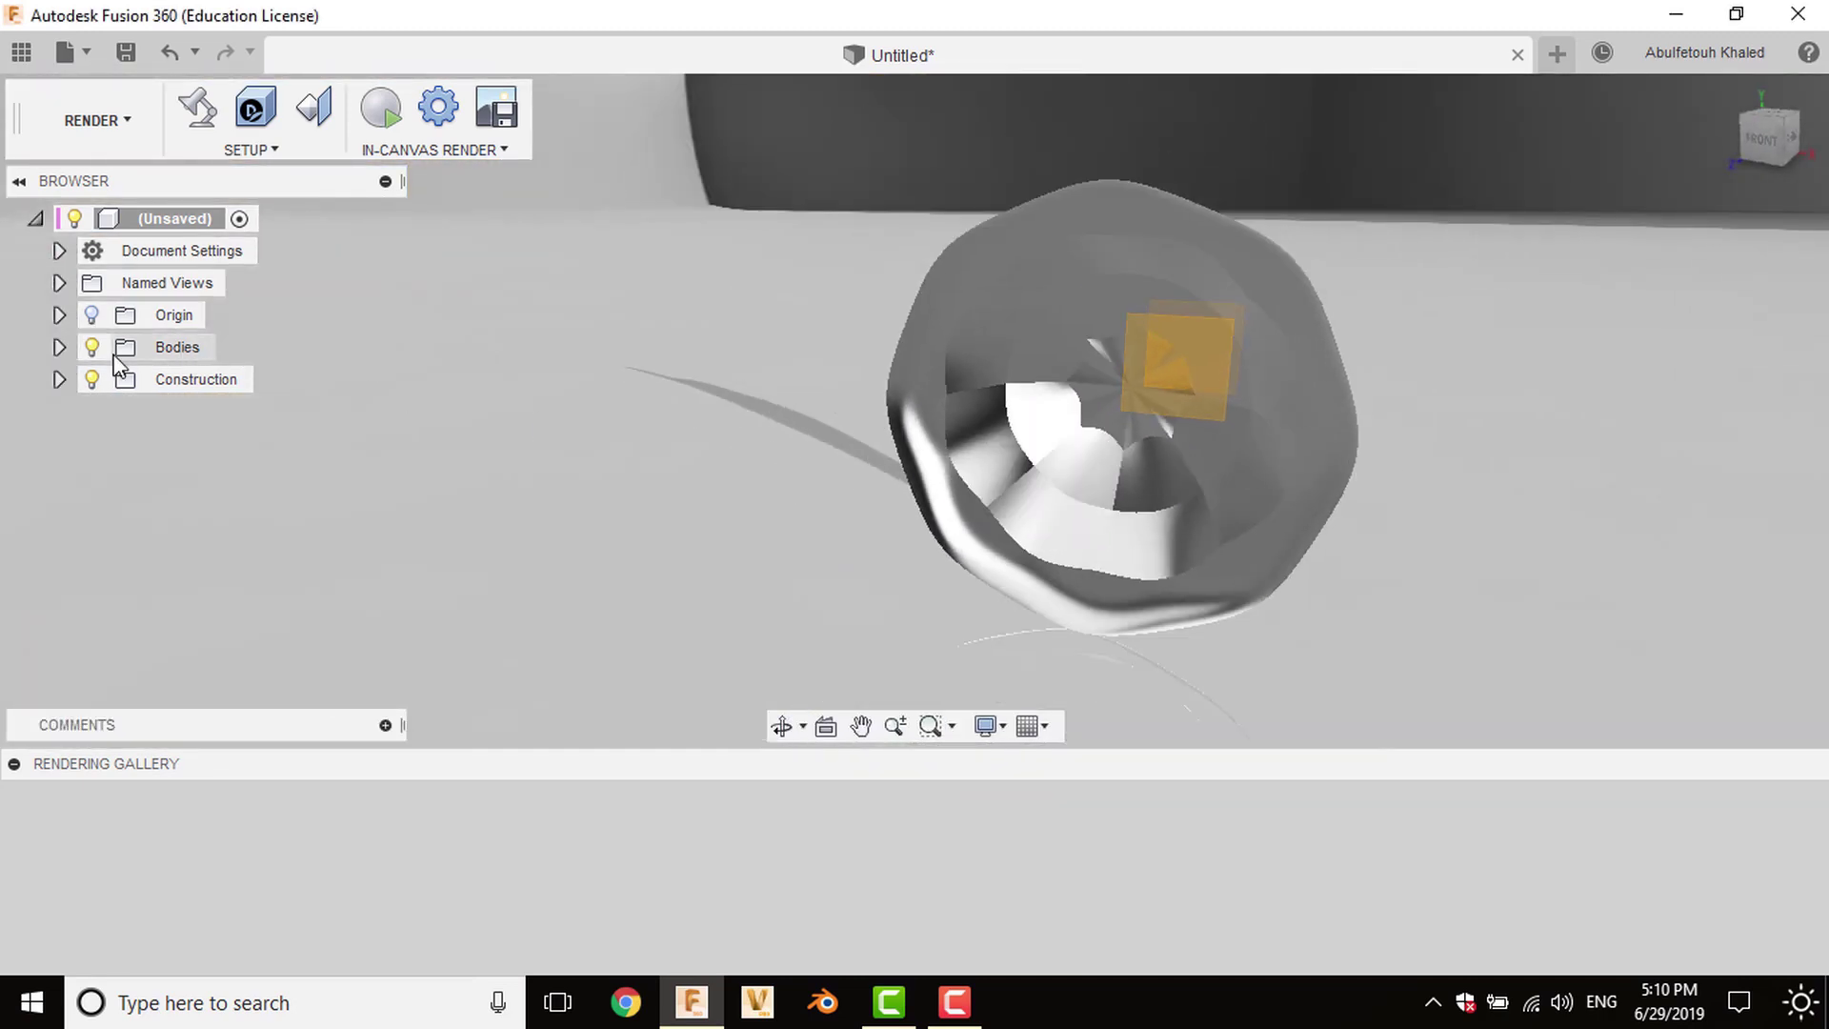
left_click(91, 379)
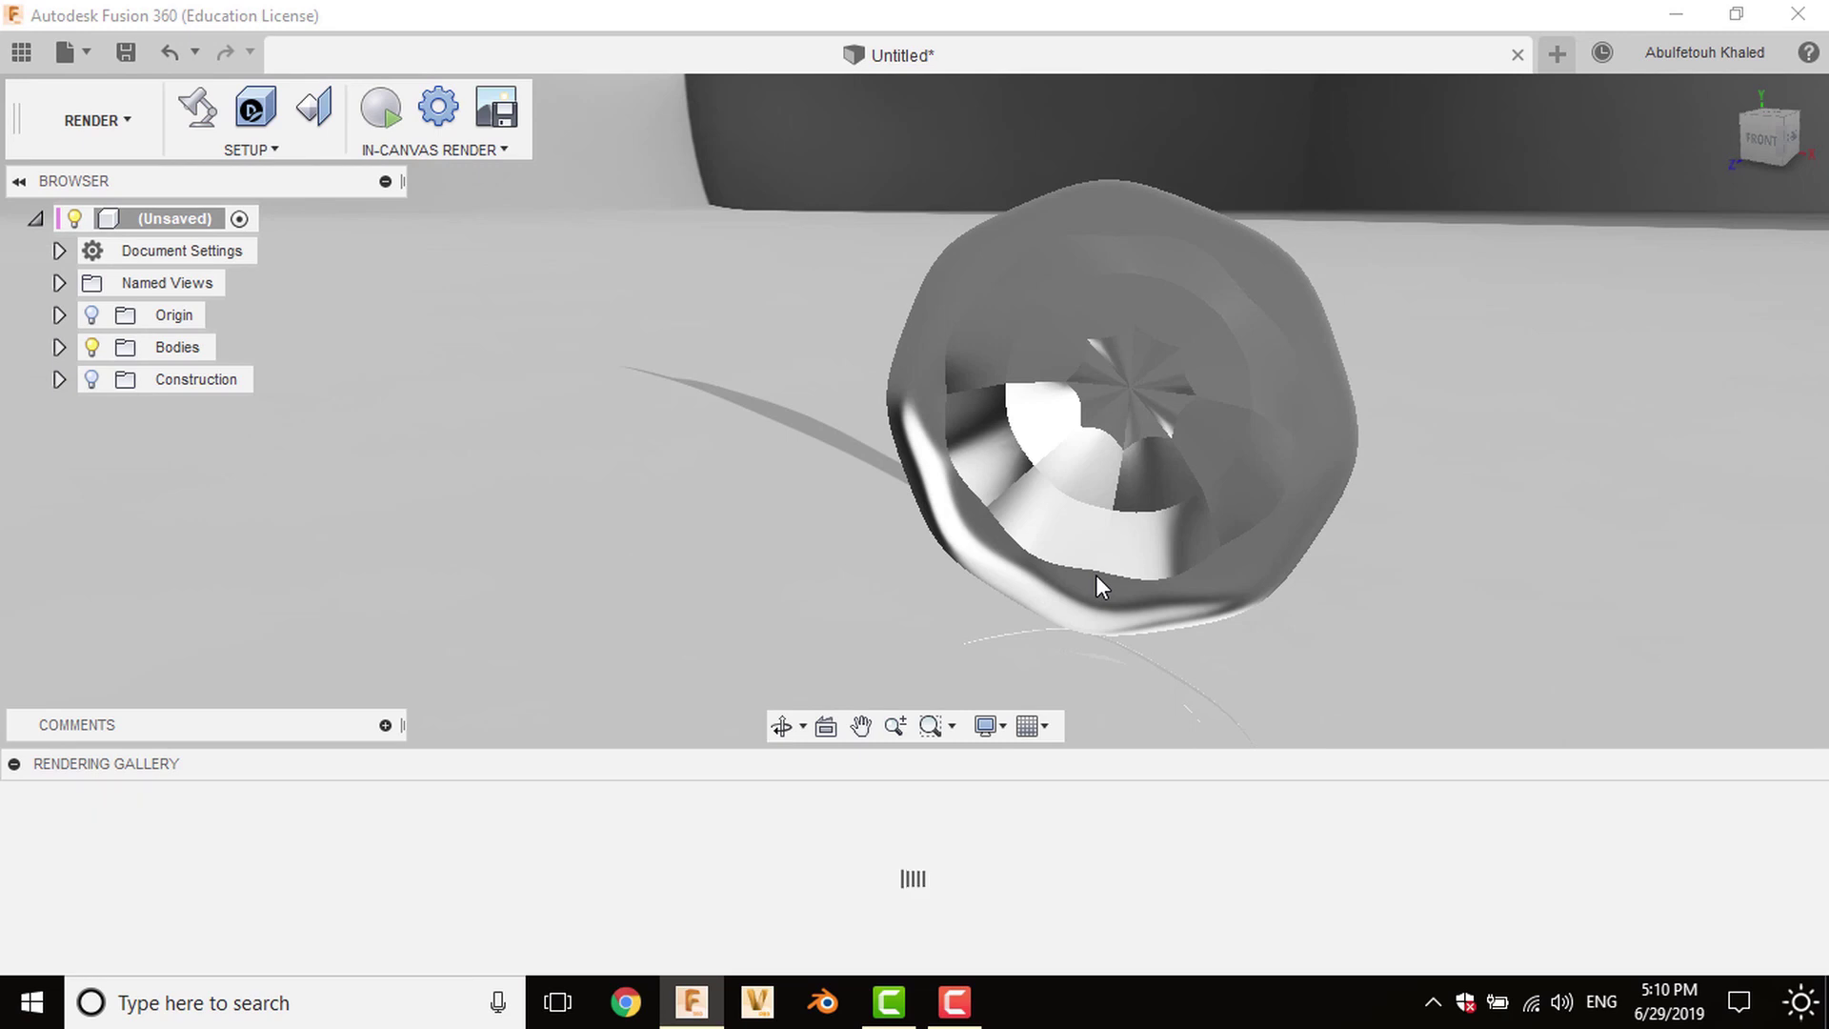
Drag the Chrome appearance from the library's Metal folder onto the faceted dome.
key("a")
scroll(1450, 593, "down", 3)
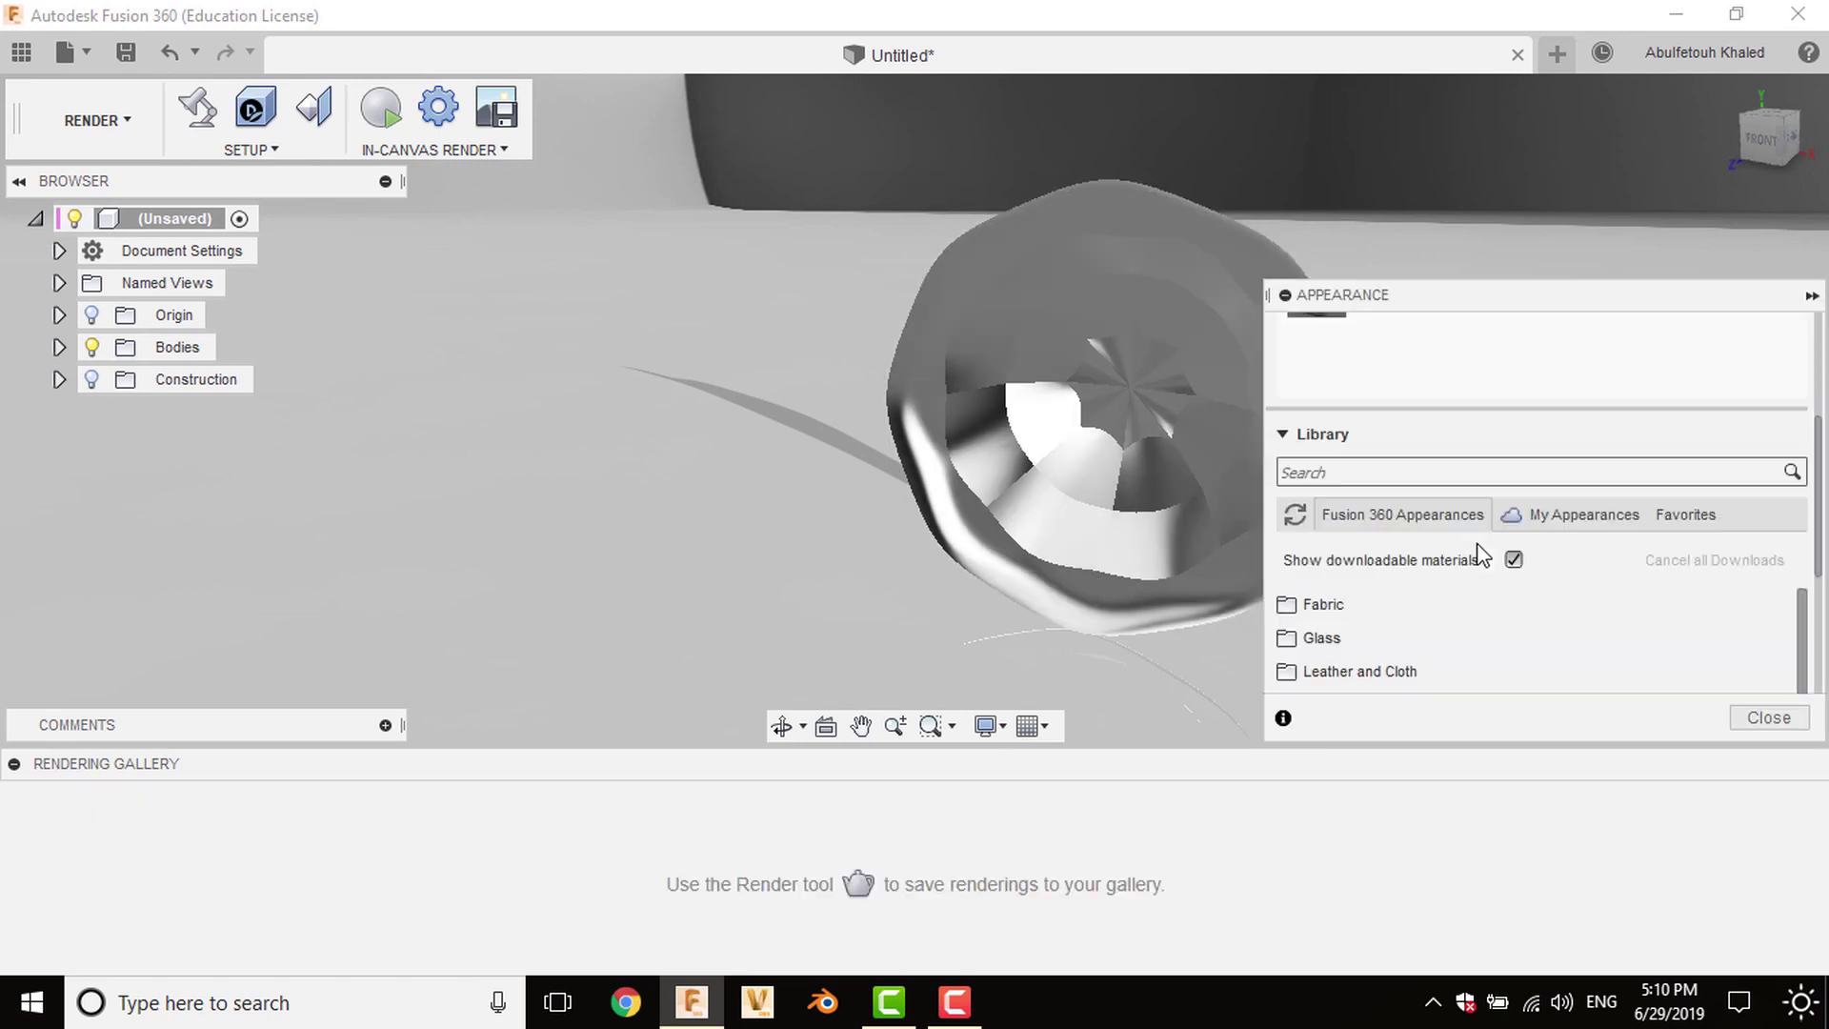
scroll(1482, 560, "down", 3)
left_click(1319, 559)
scroll(1371, 576, "down", 2)
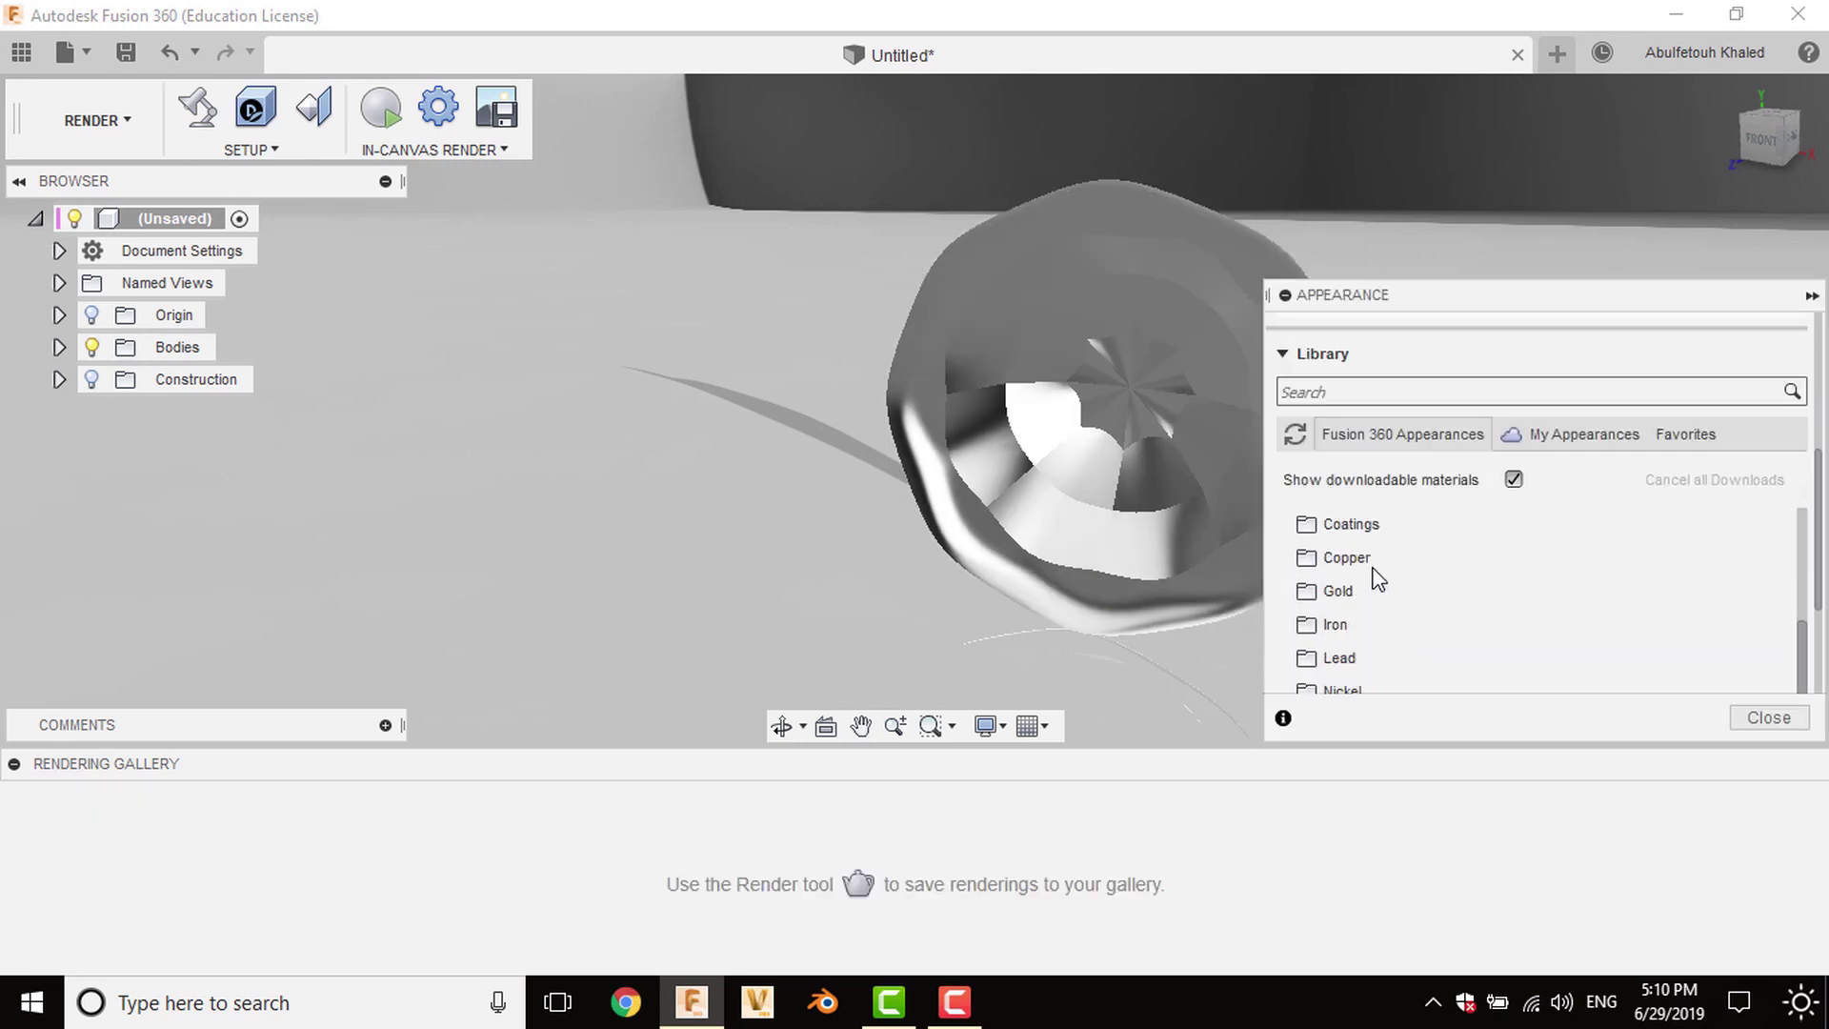
scroll(1374, 575, "down", 1)
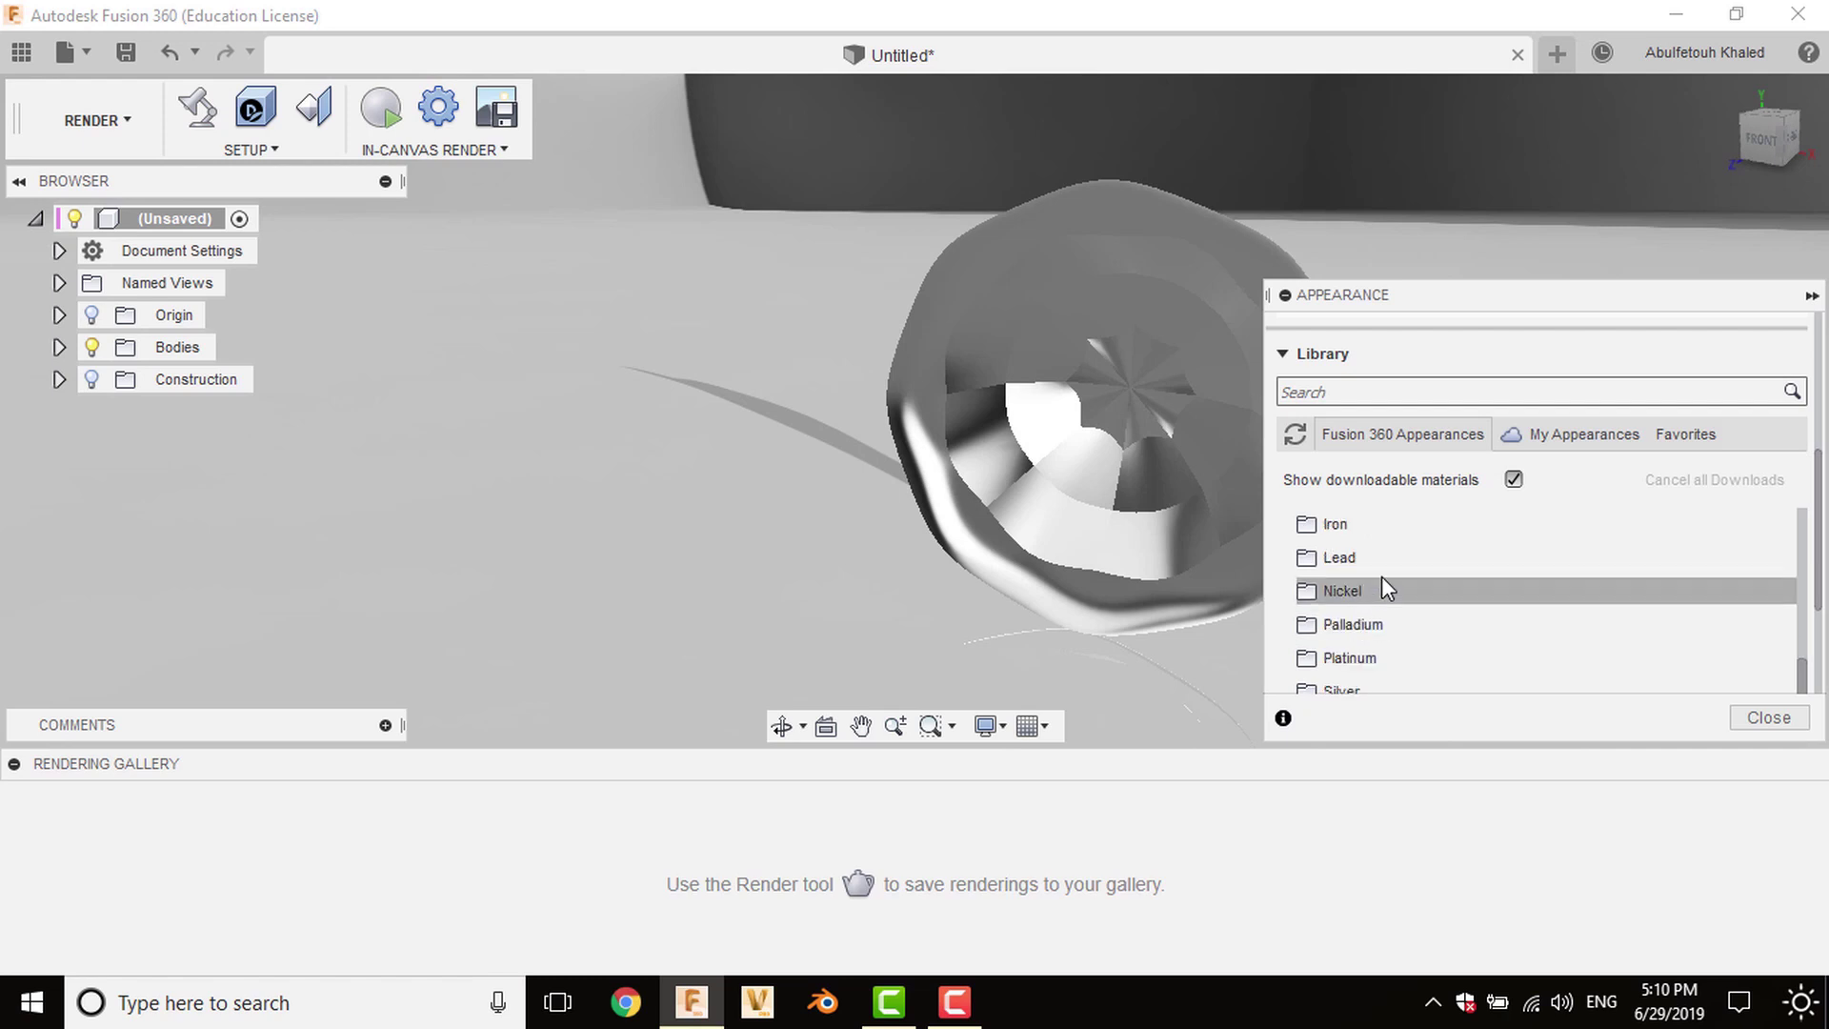
scroll(1383, 577, "down", 3)
scroll(1400, 592, "down", 3)
scroll(1403, 595, "up", 5)
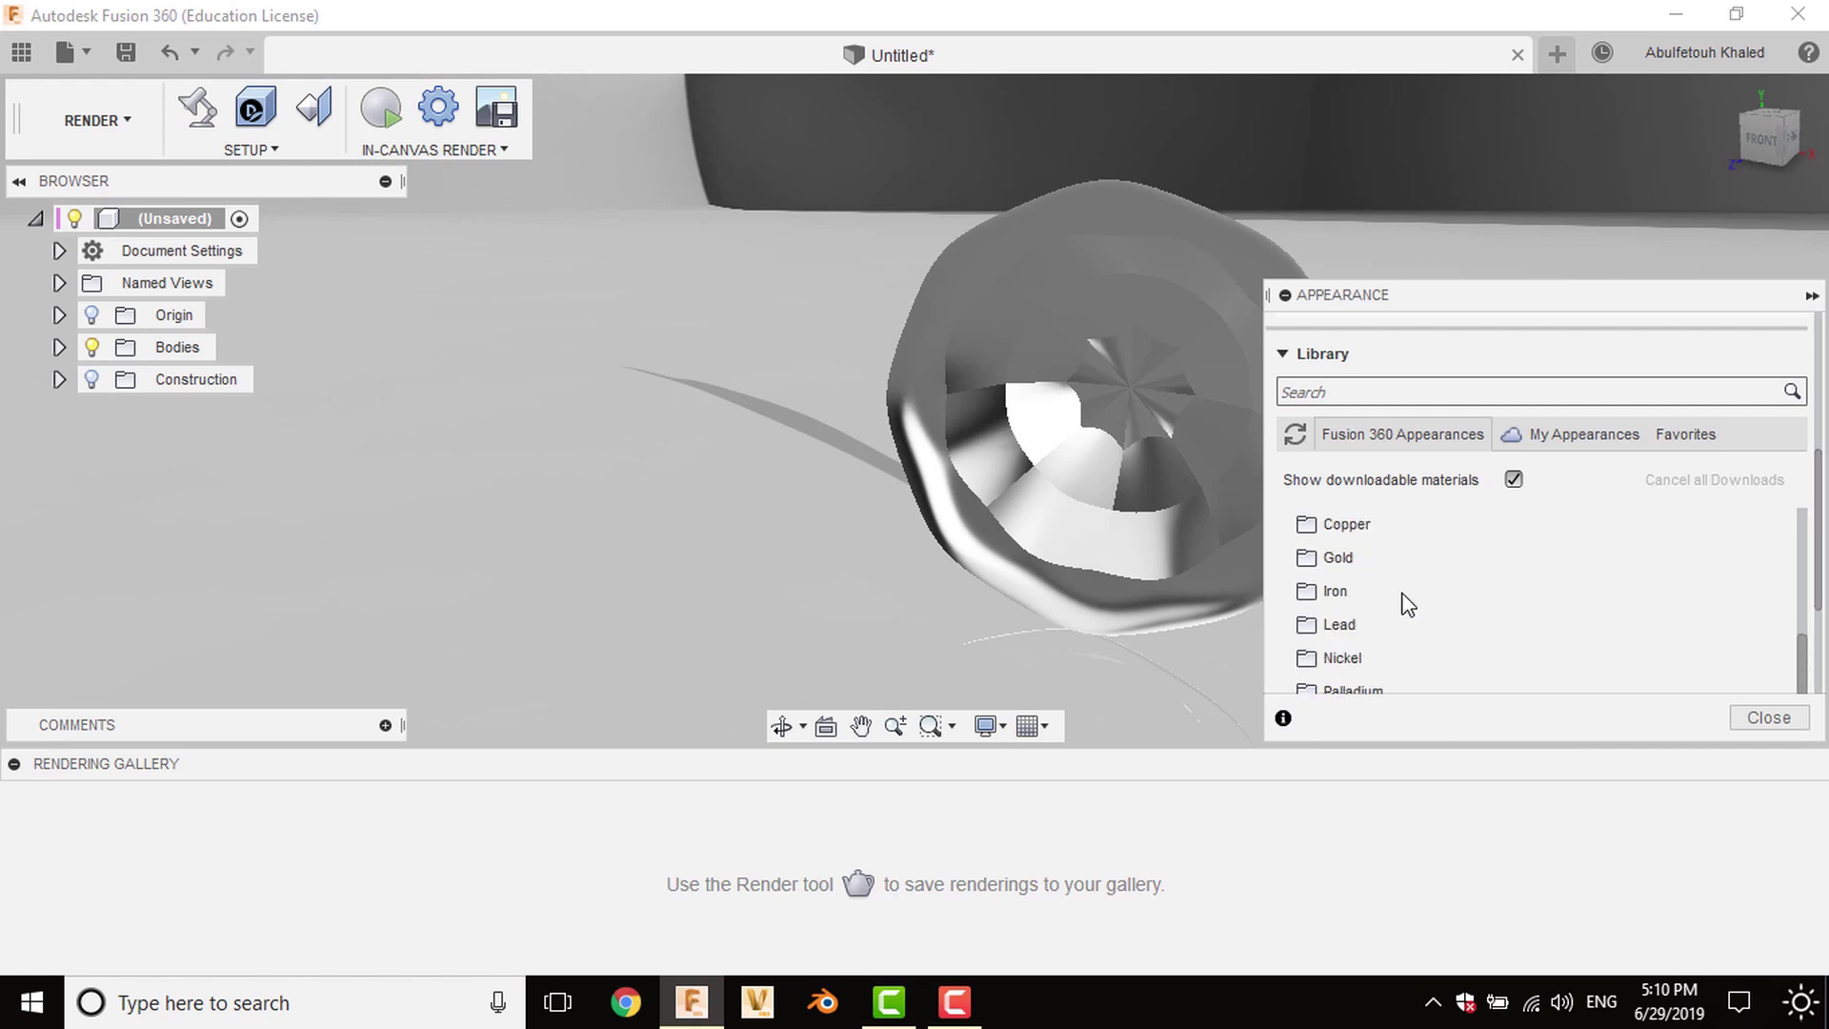
scroll(1395, 591, "up", 2)
left_click(1369, 559)
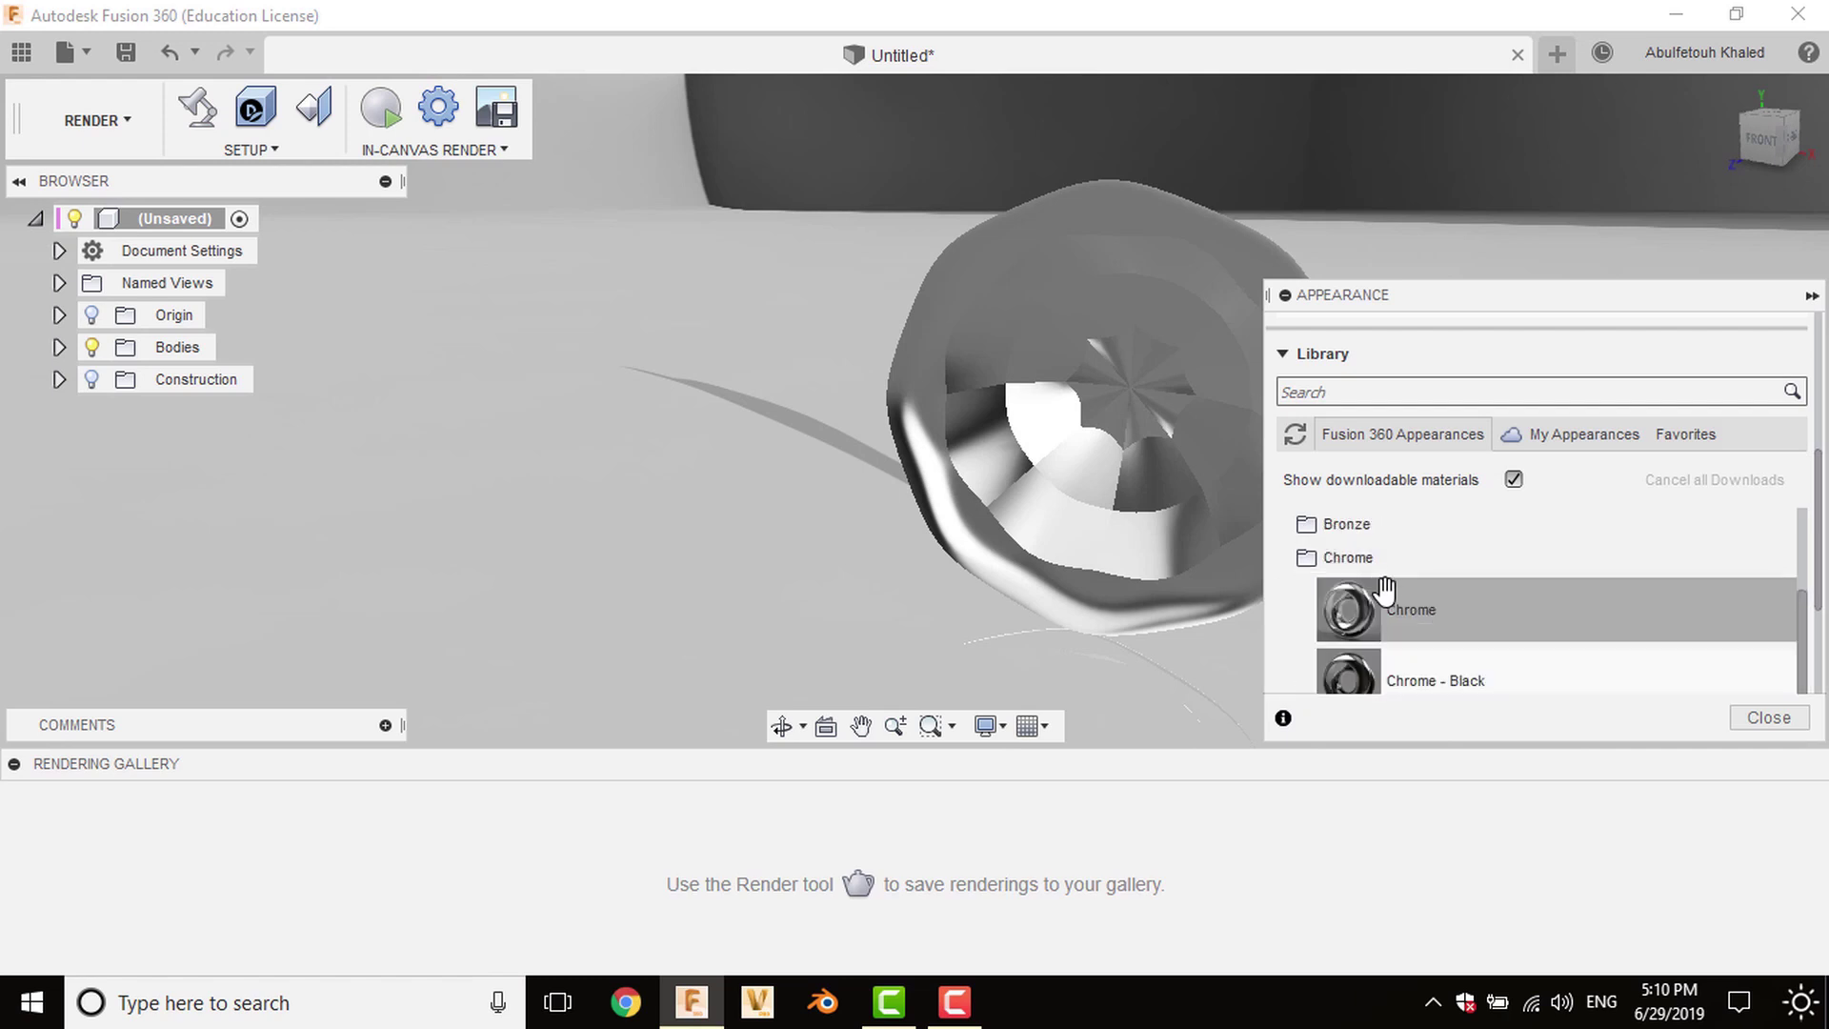
left_click_drag(1381, 600, 1112, 437)
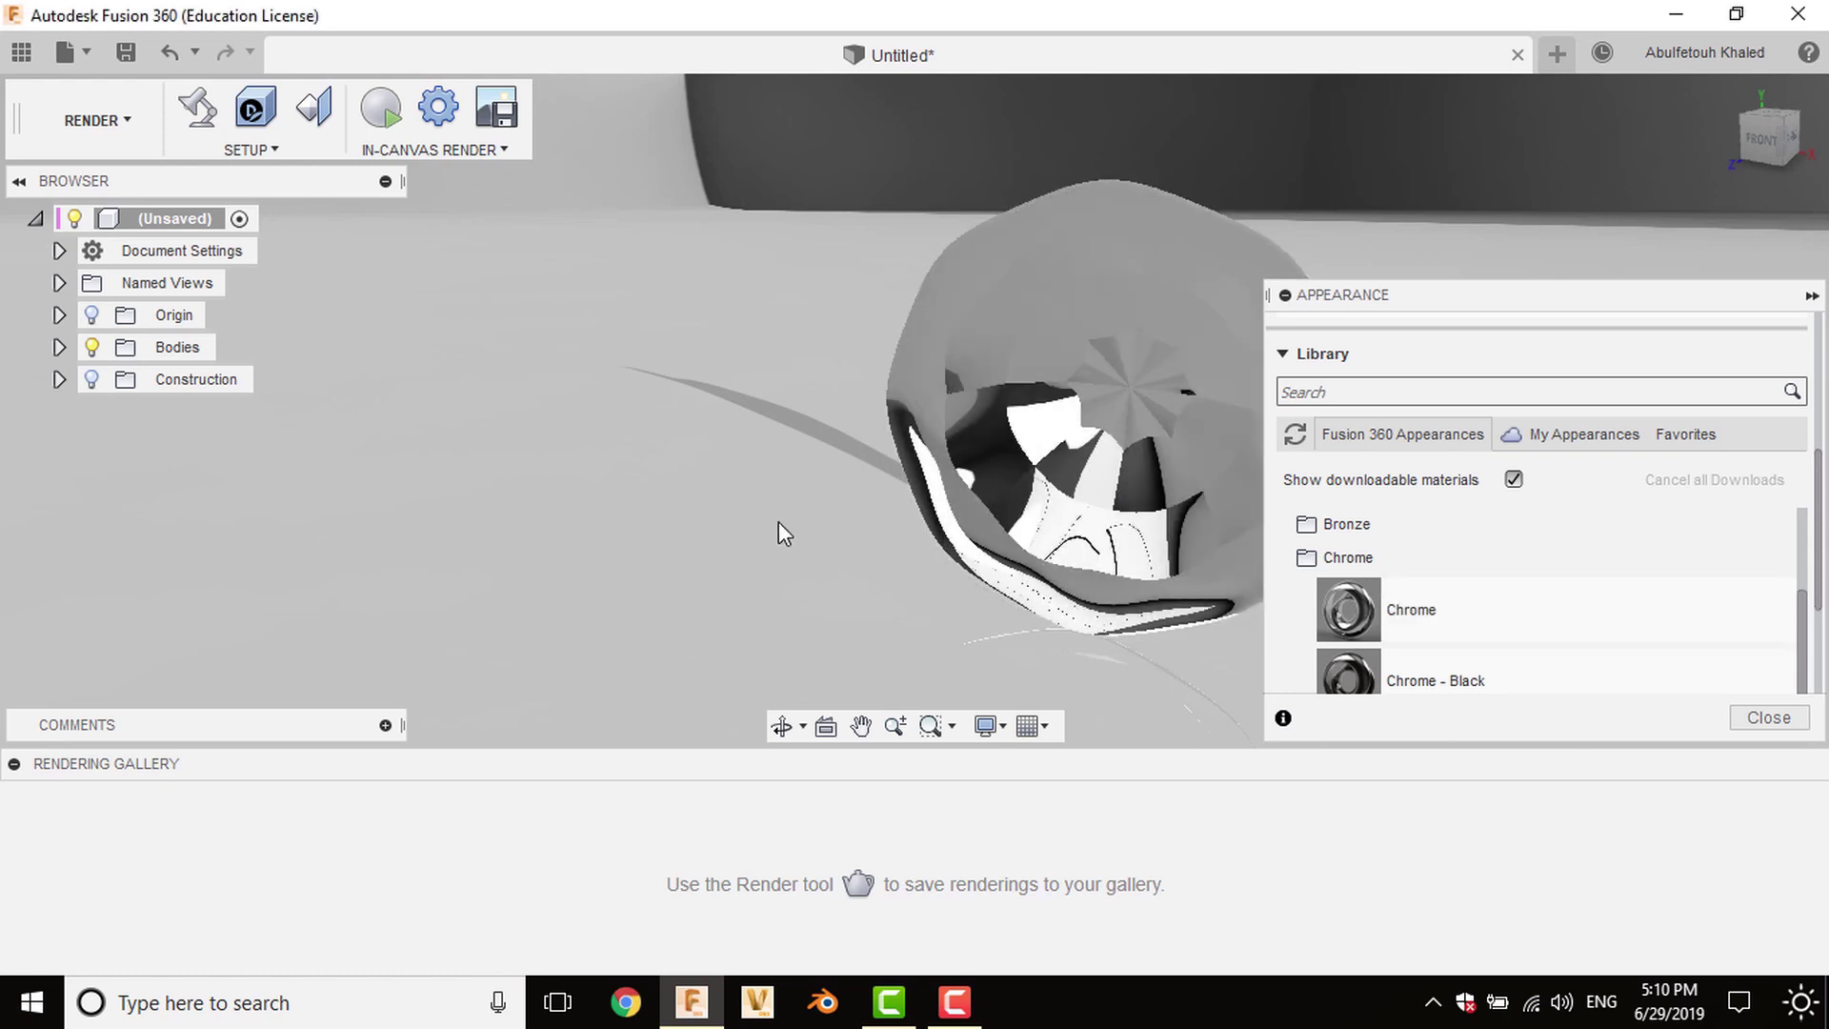
Keep the Chrome finish on the dome and orbit to inspect it.
right_click(780, 530)
left_click(874, 523)
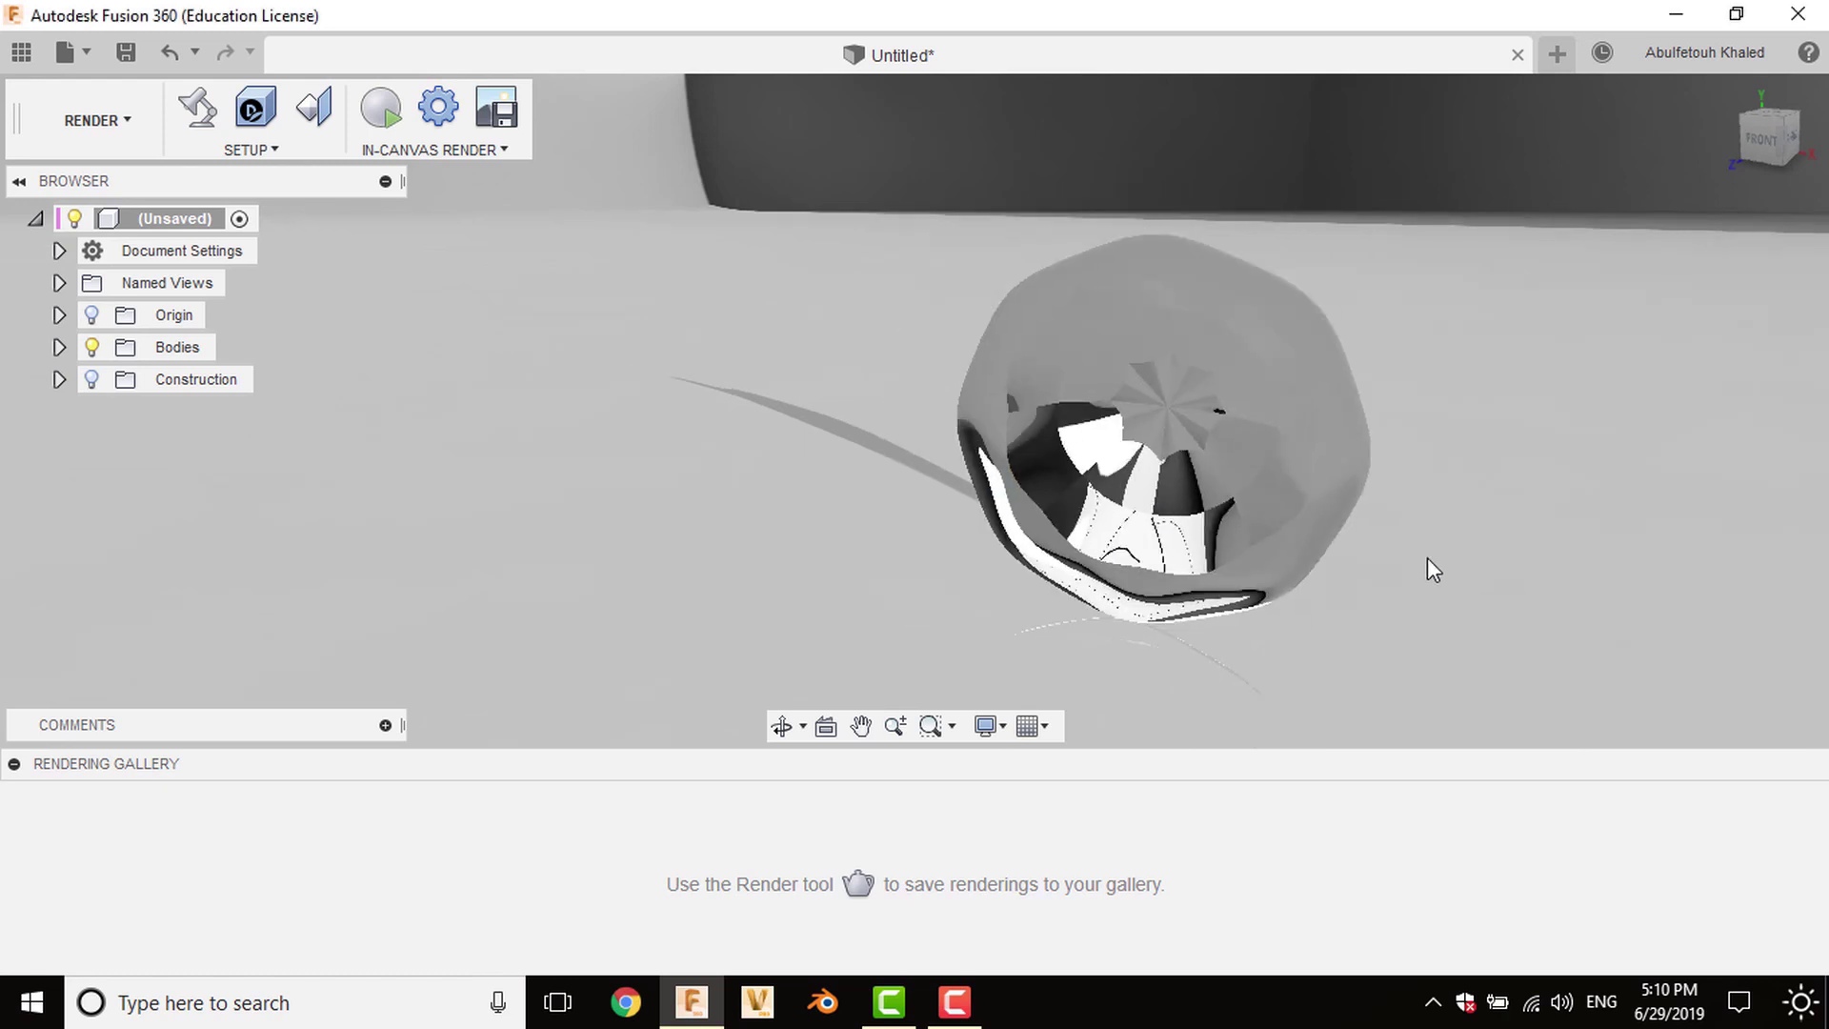
mouse_move(1322, 515)
middle_mouse_down("shift")
mouse_move(1330, 495)
mouse_move(1299, 523)
mouse_move(1191, 534)
middle_mouse_up("shift")
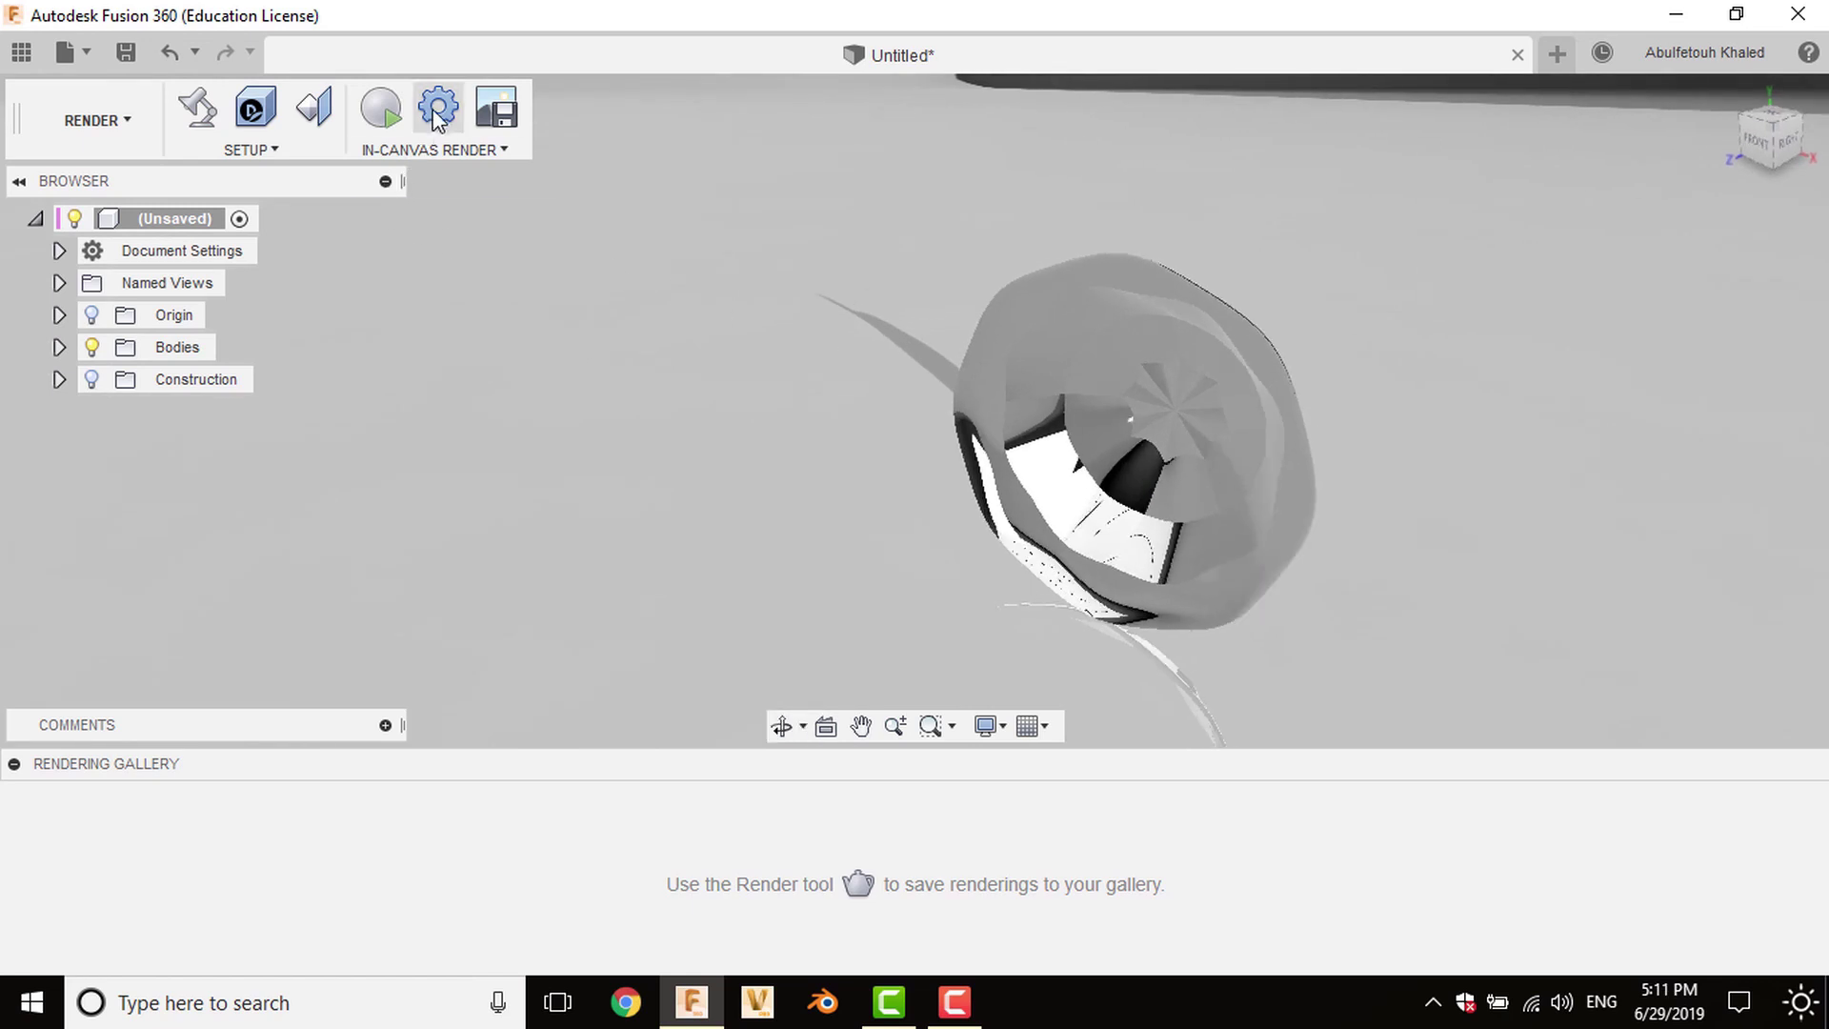
Set in-canvas render quality to Fast and start rendering the chrome dome.
left_click(436, 115)
left_click(1419, 425)
left_click(1674, 678)
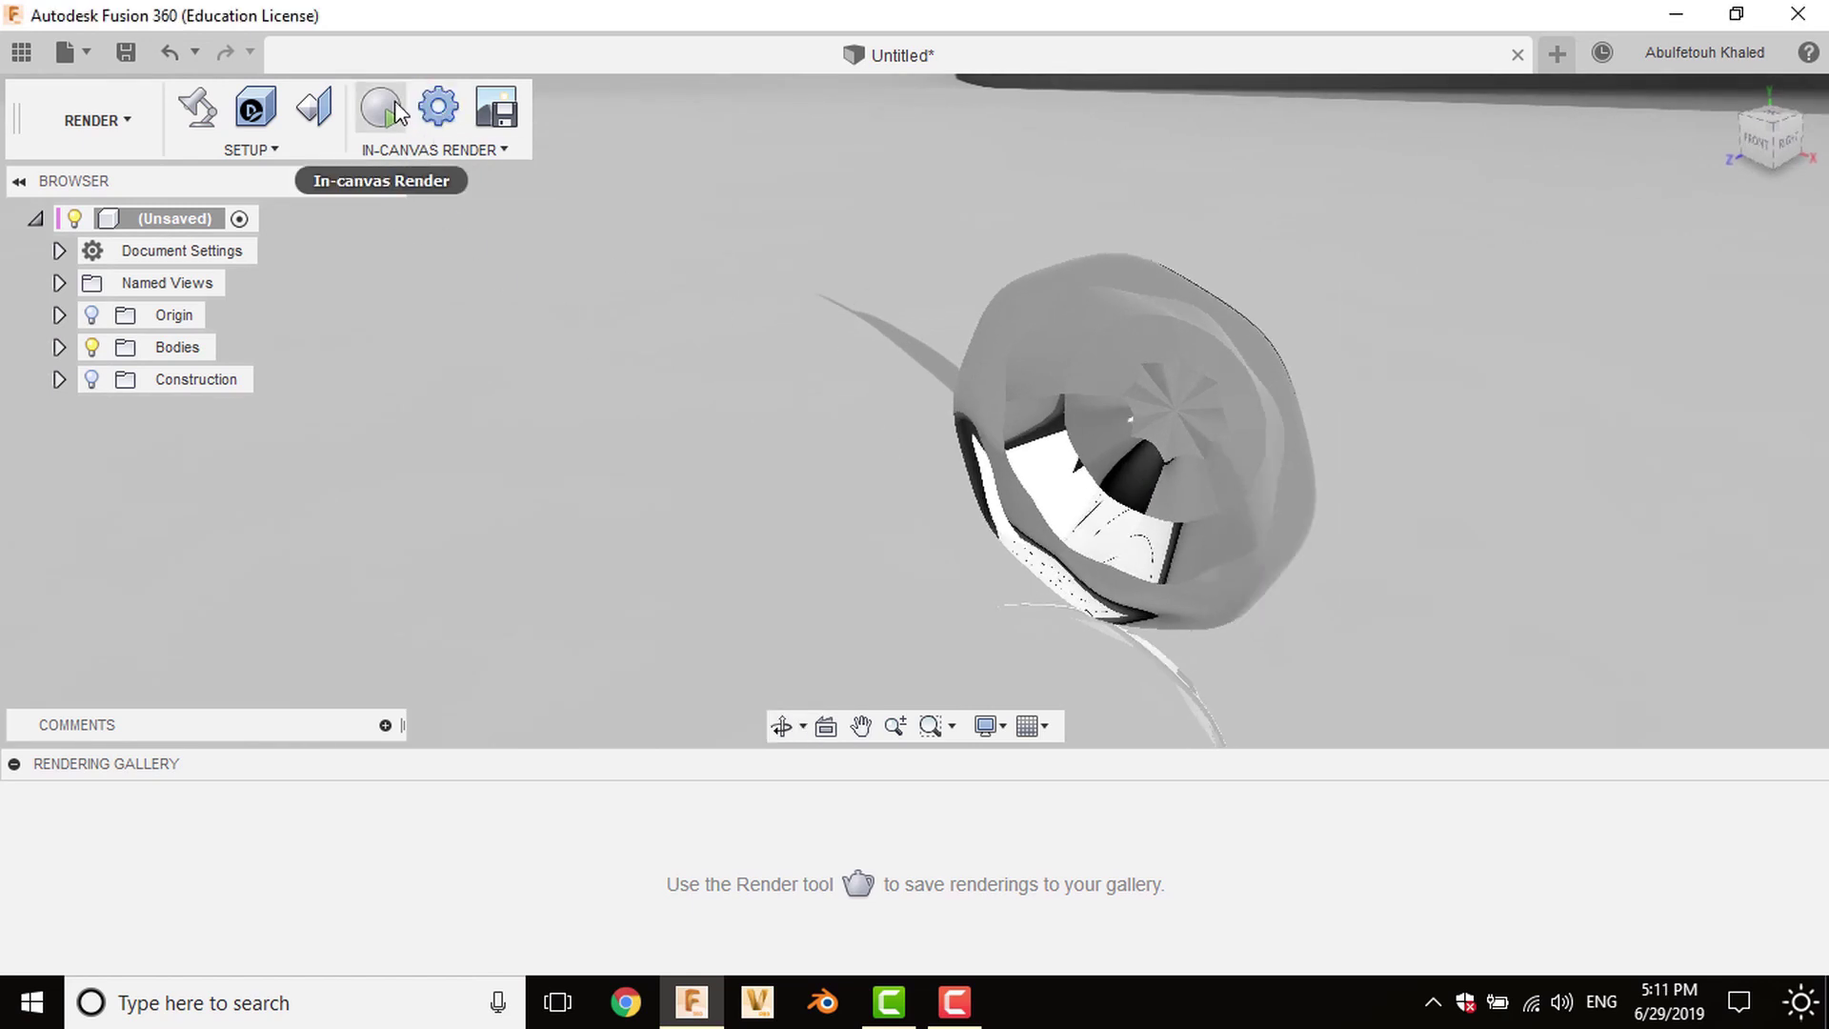
left_click(394, 105)
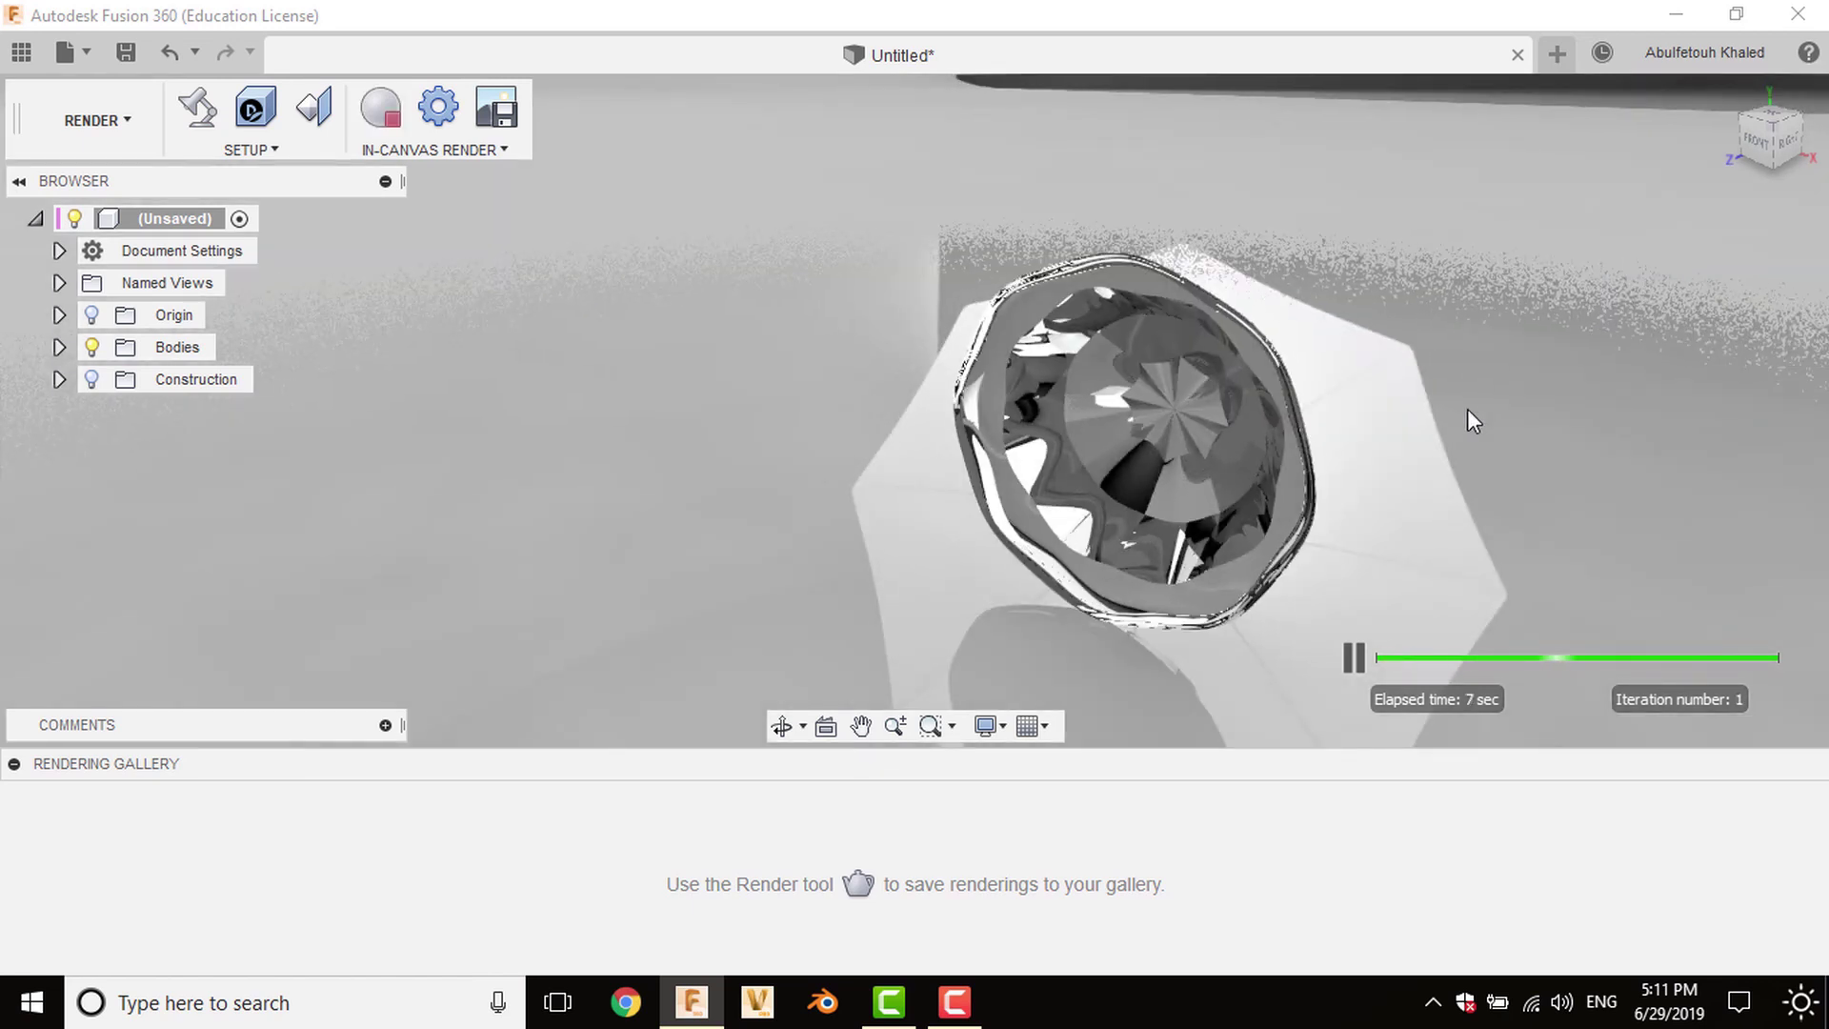
Stop the render and return to the MODEL workspace.
left_click(381, 107)
left_click(95, 120)
left_click(124, 181)
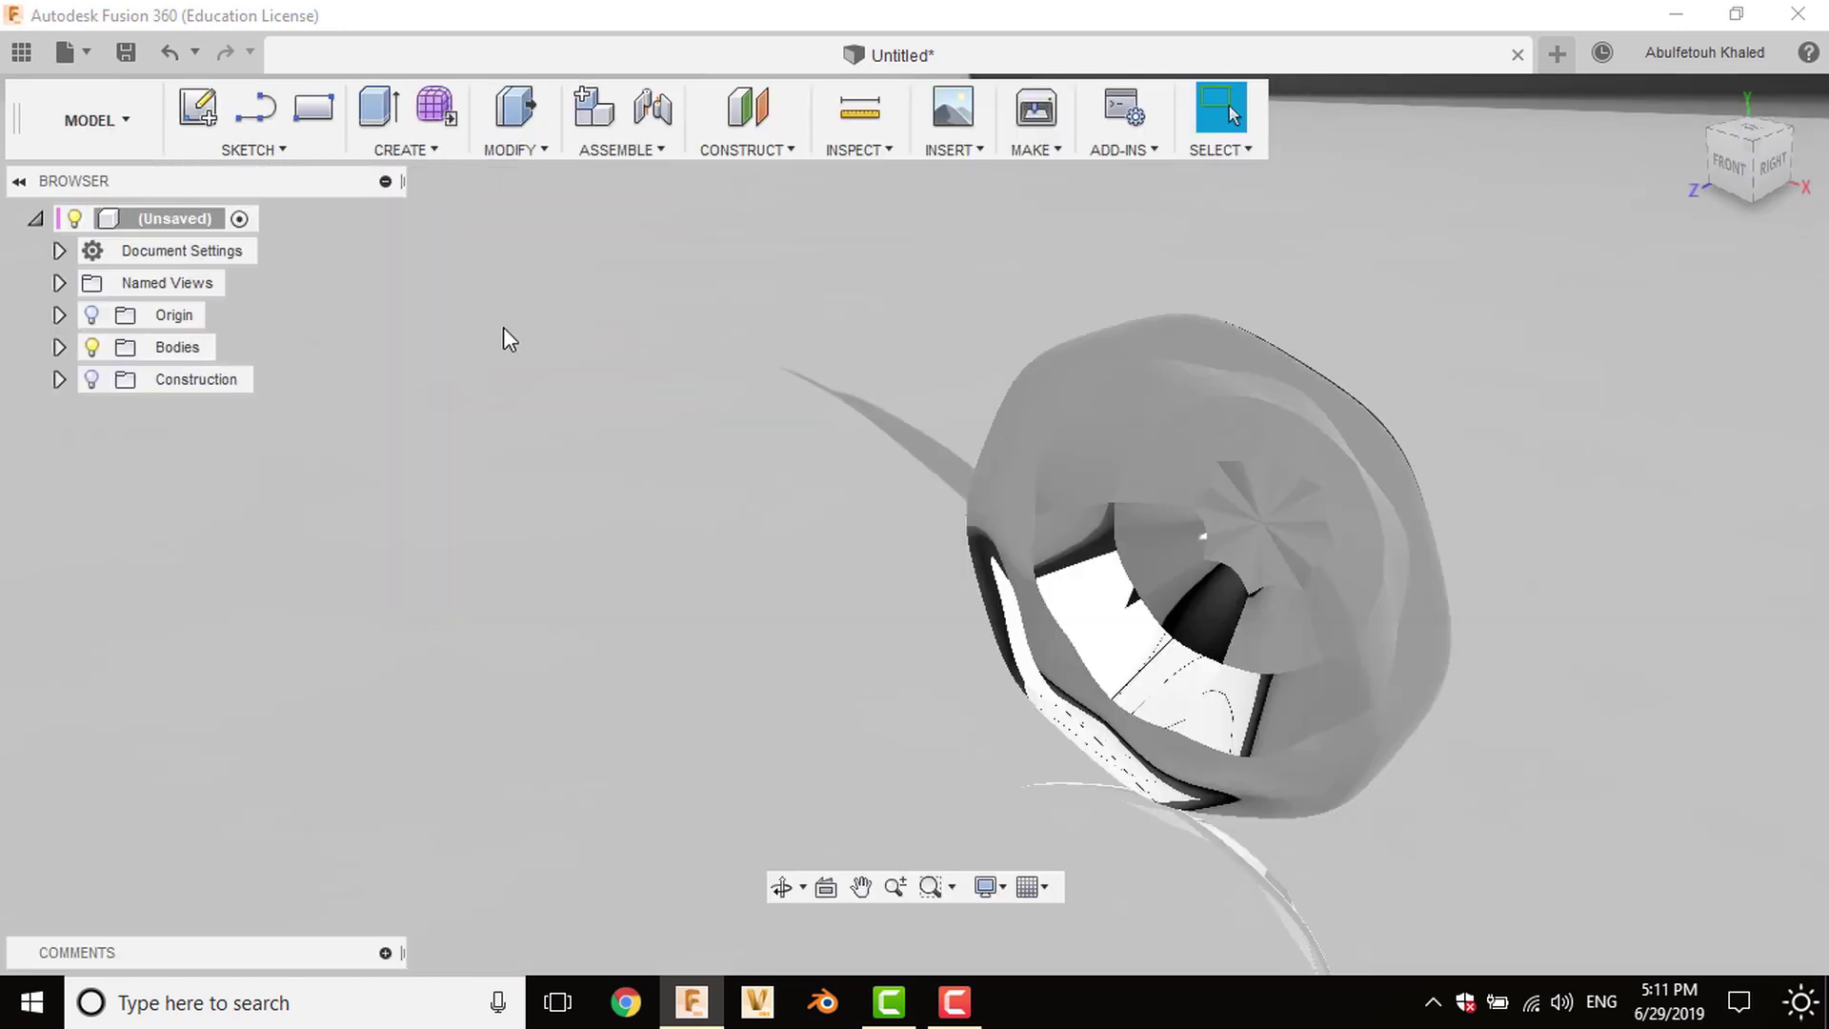
Create a 4.00 cm diameter sphere centred at the origin on the XY plane.
left_click(398, 151)
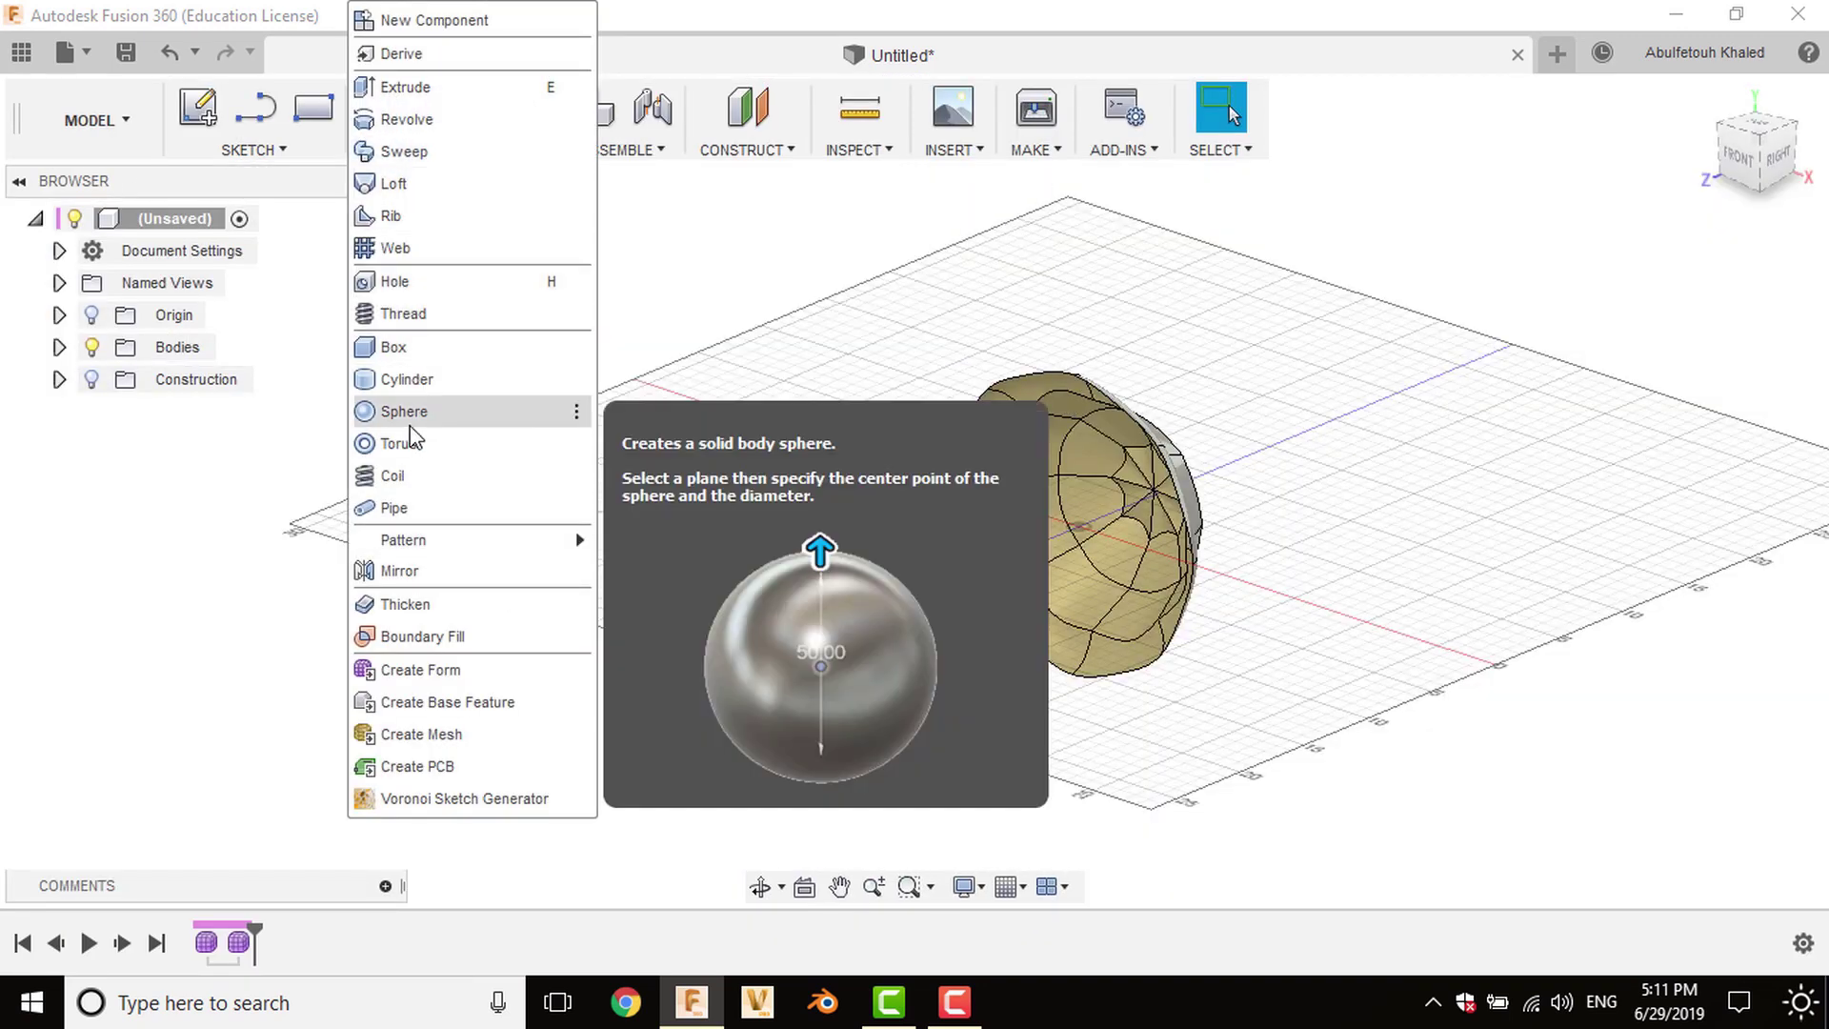
left_click(410, 408)
left_click(1094, 524)
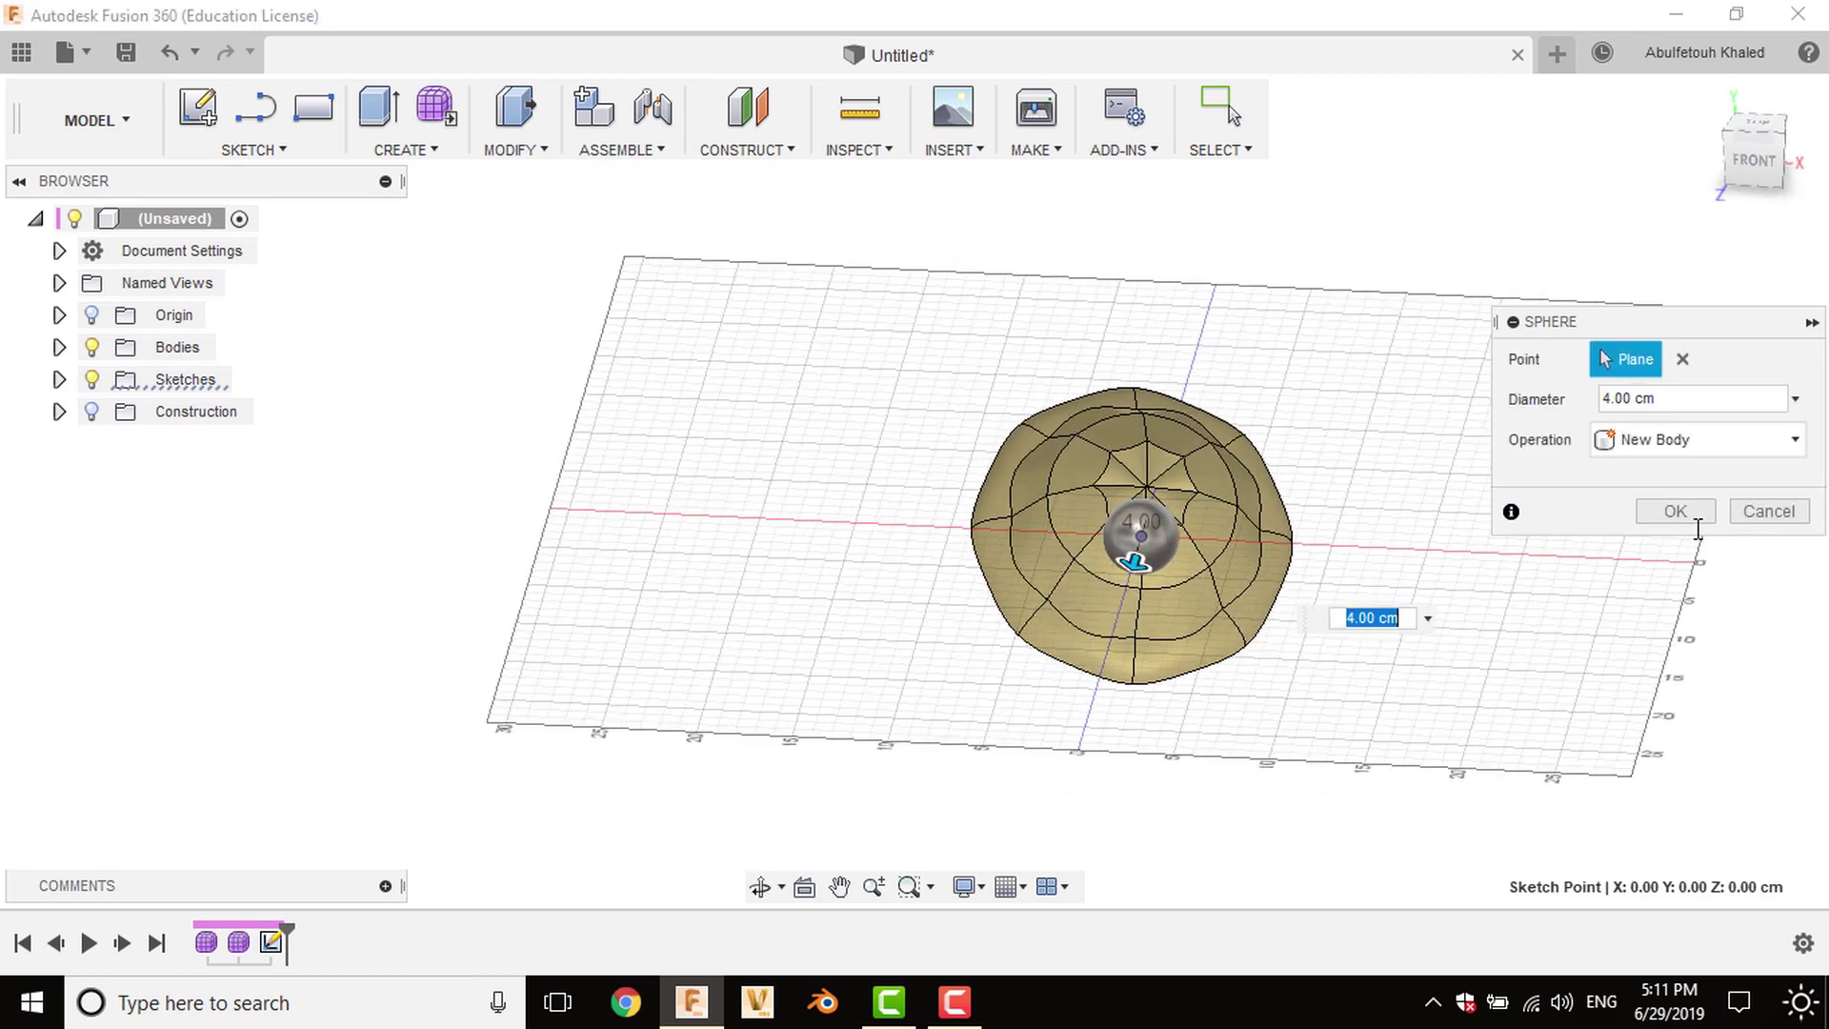
left_click(1686, 514)
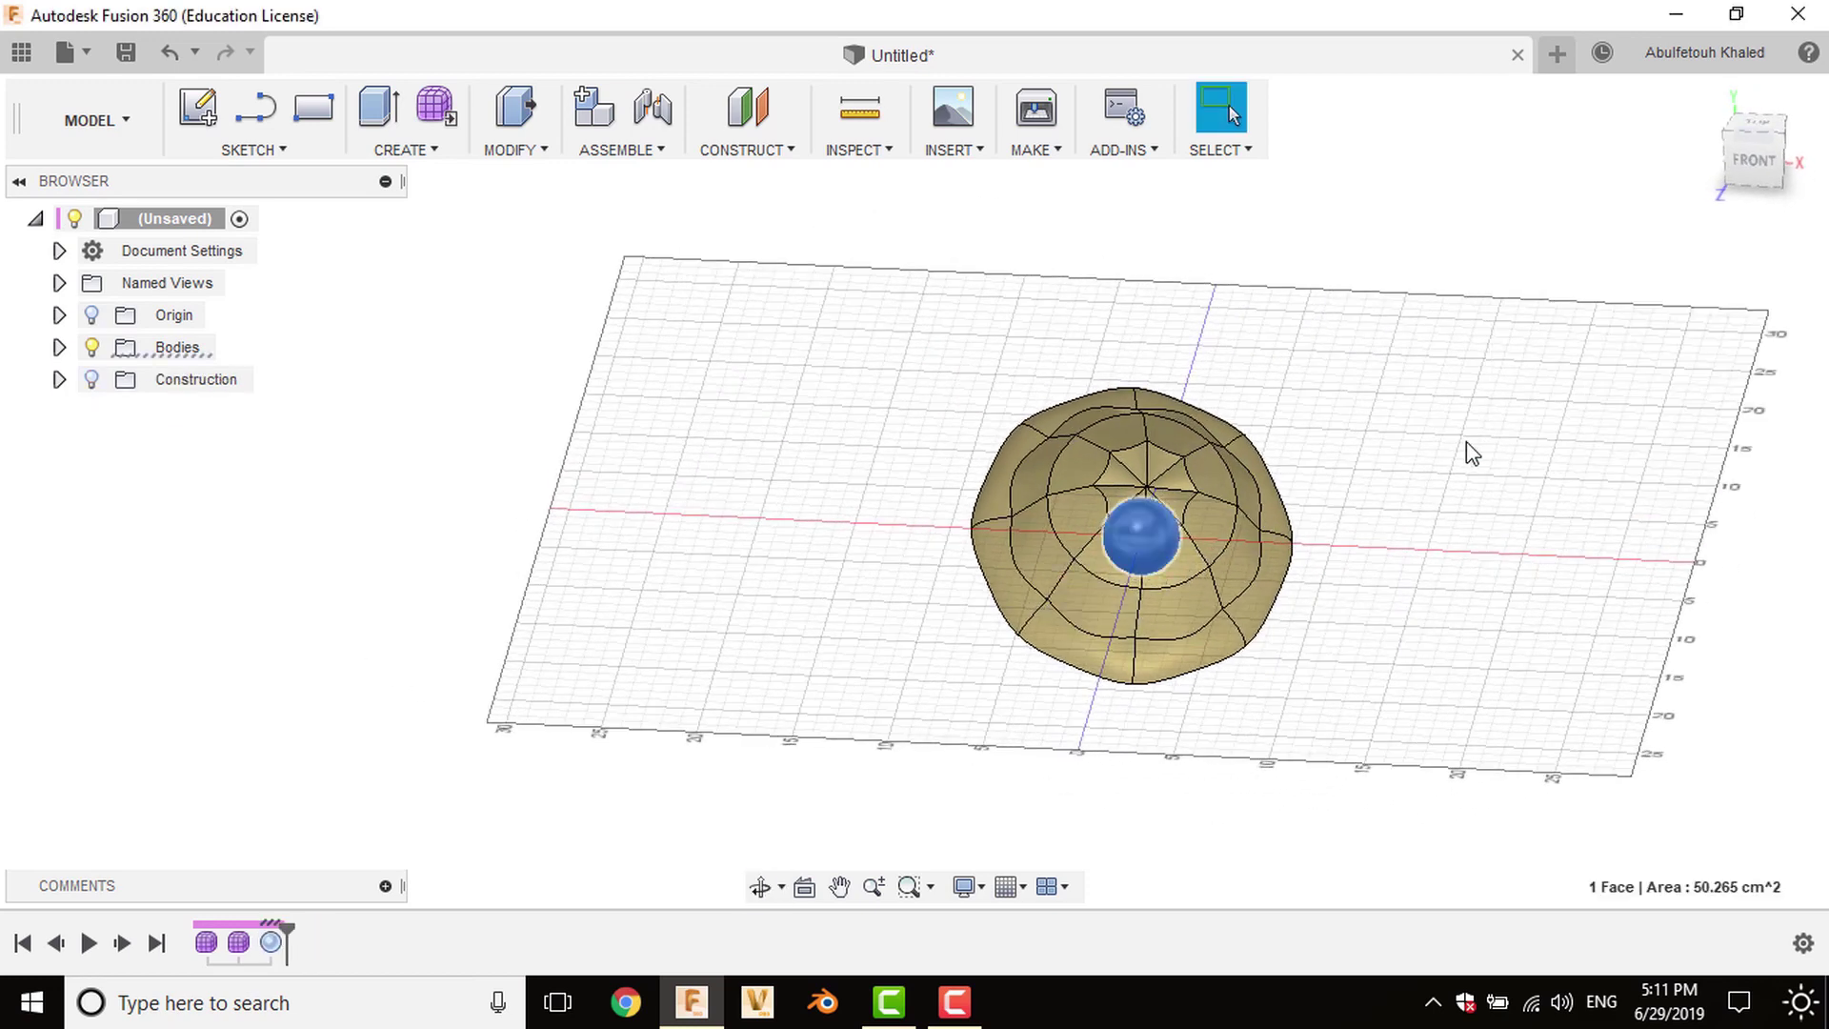
Switch to body selection priority and move the sphere -3.531 cm along Z.
middle_click_drag(1382, 483, 1244, 467, "shift")
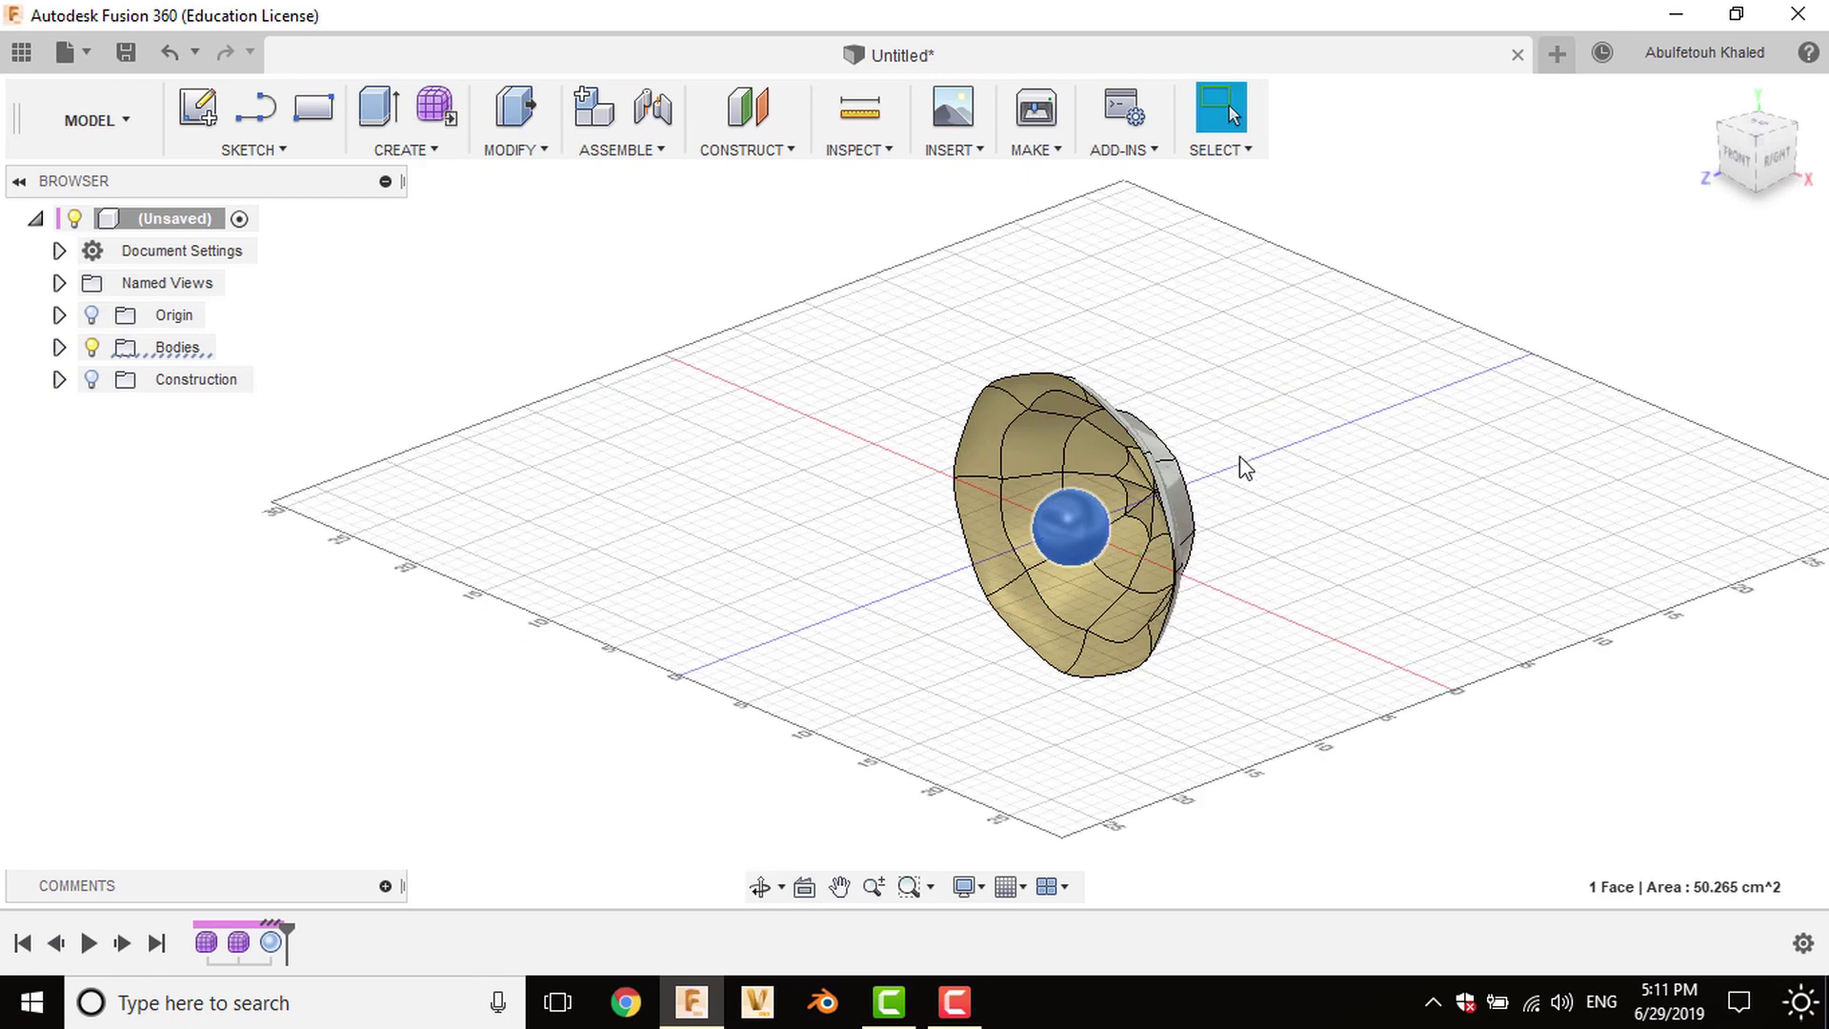
left_click(1231, 149)
mouse_move(1263, 340)
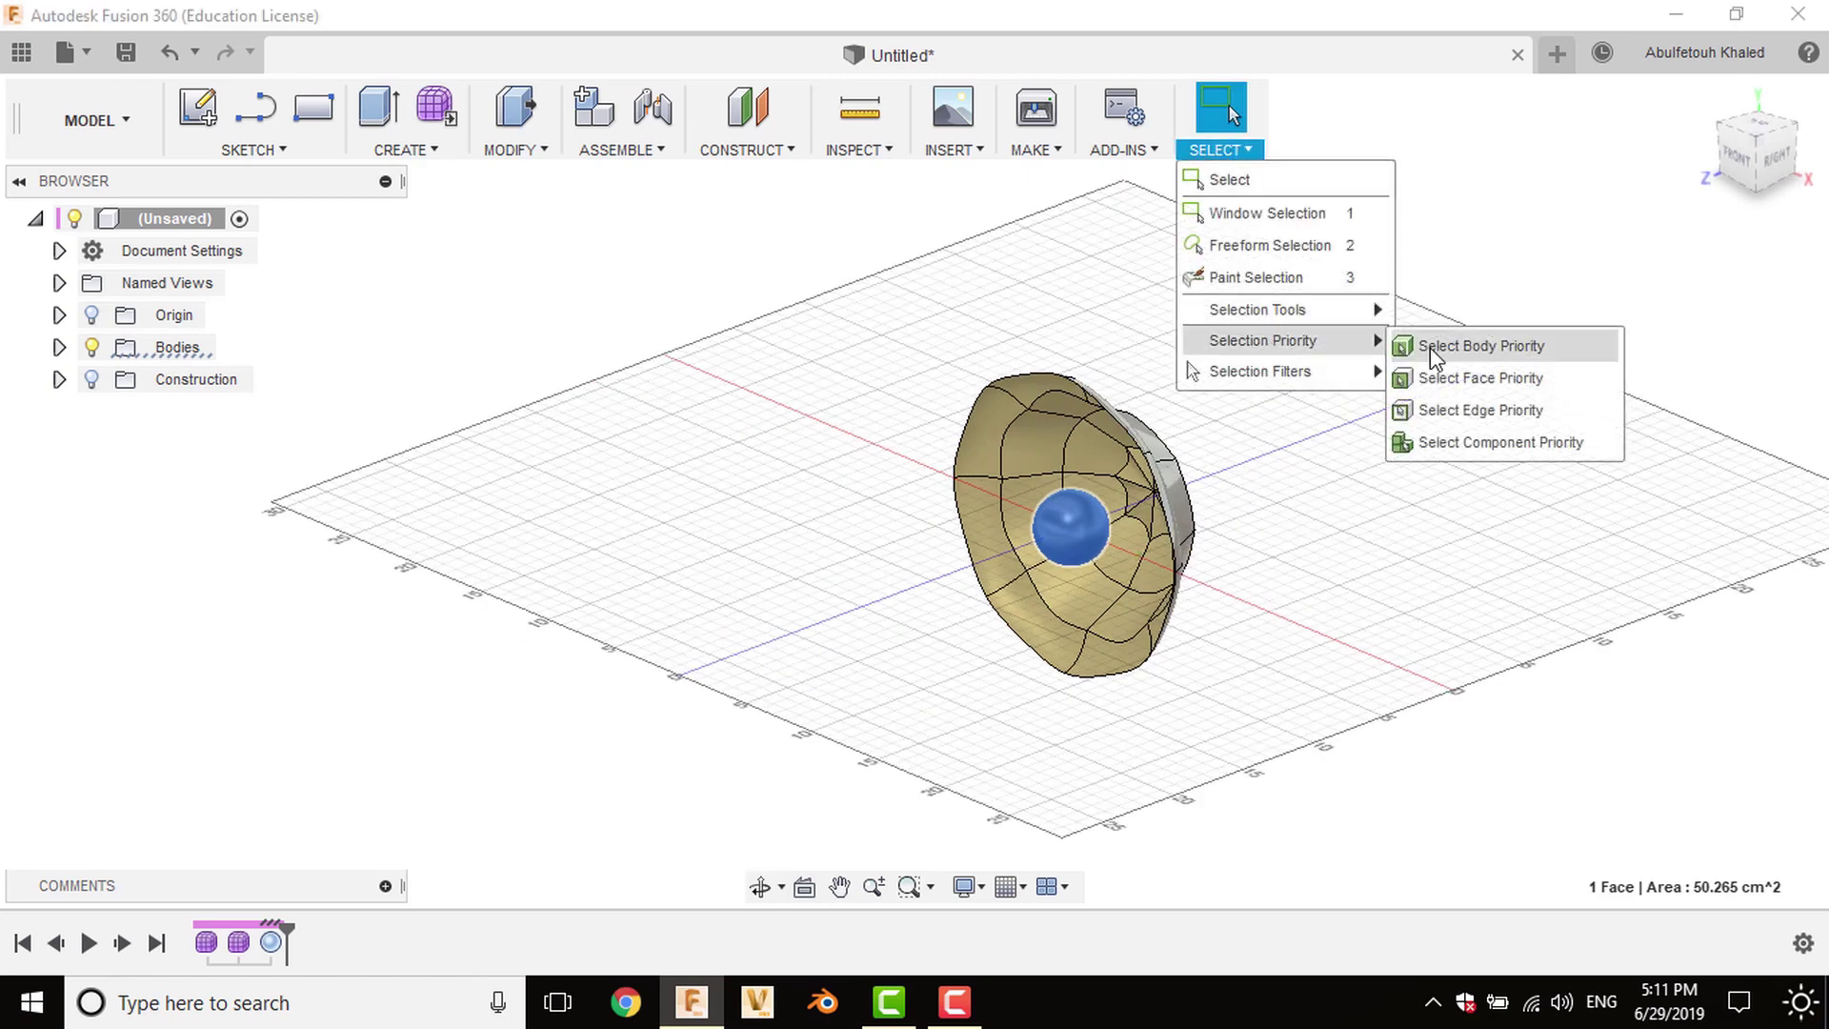
left_click(1429, 345)
left_click(1071, 517)
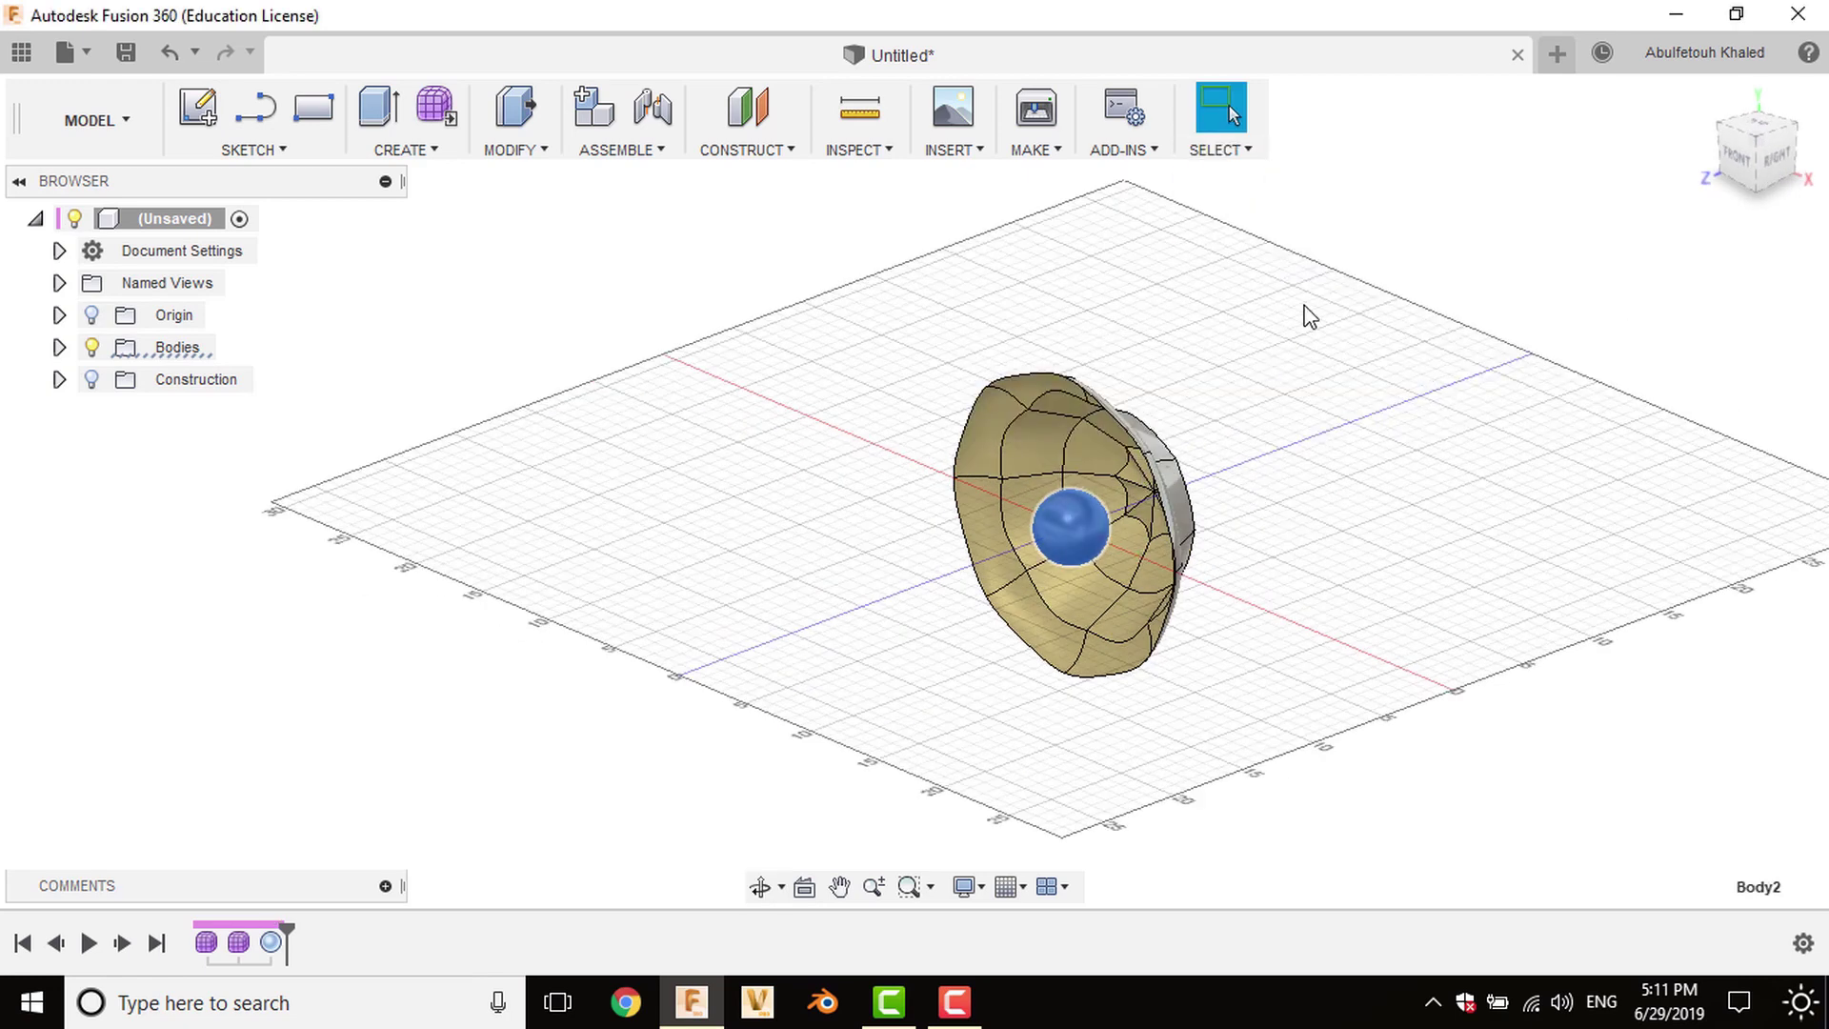
right_click(1198, 348)
left_click(1198, 346)
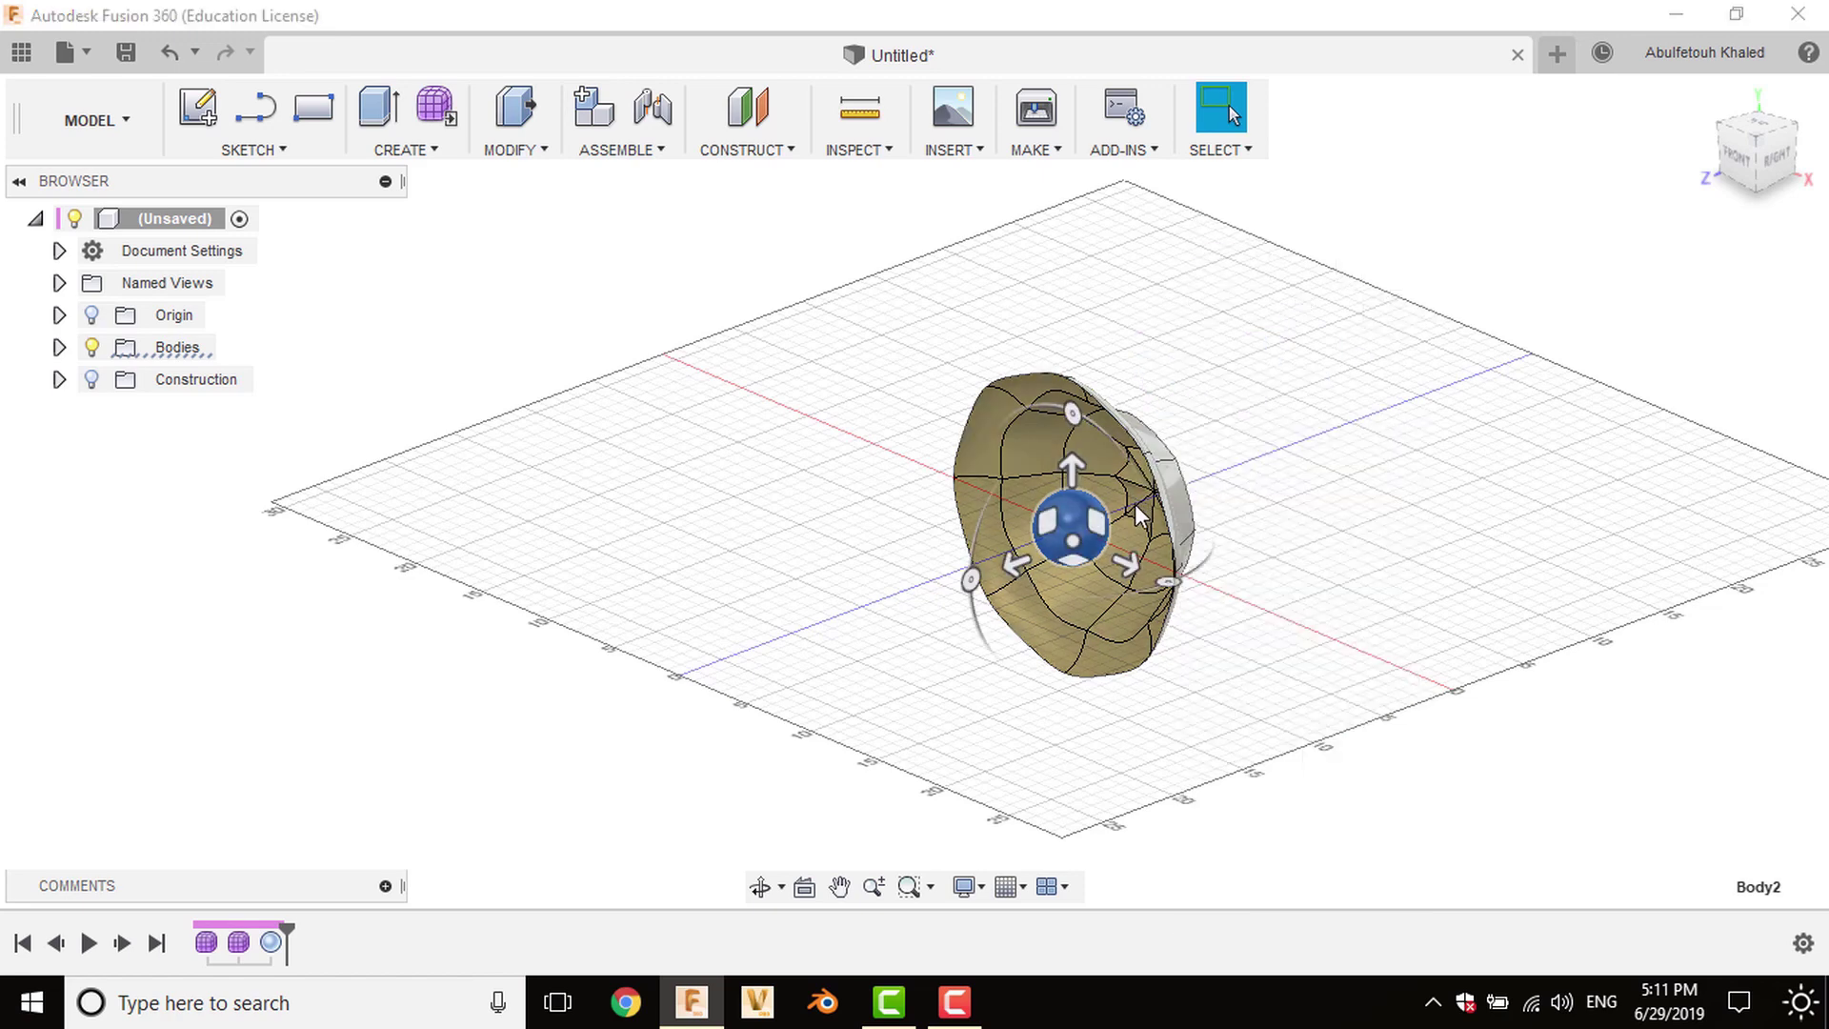
left_click_drag(1032, 552, 1088, 535)
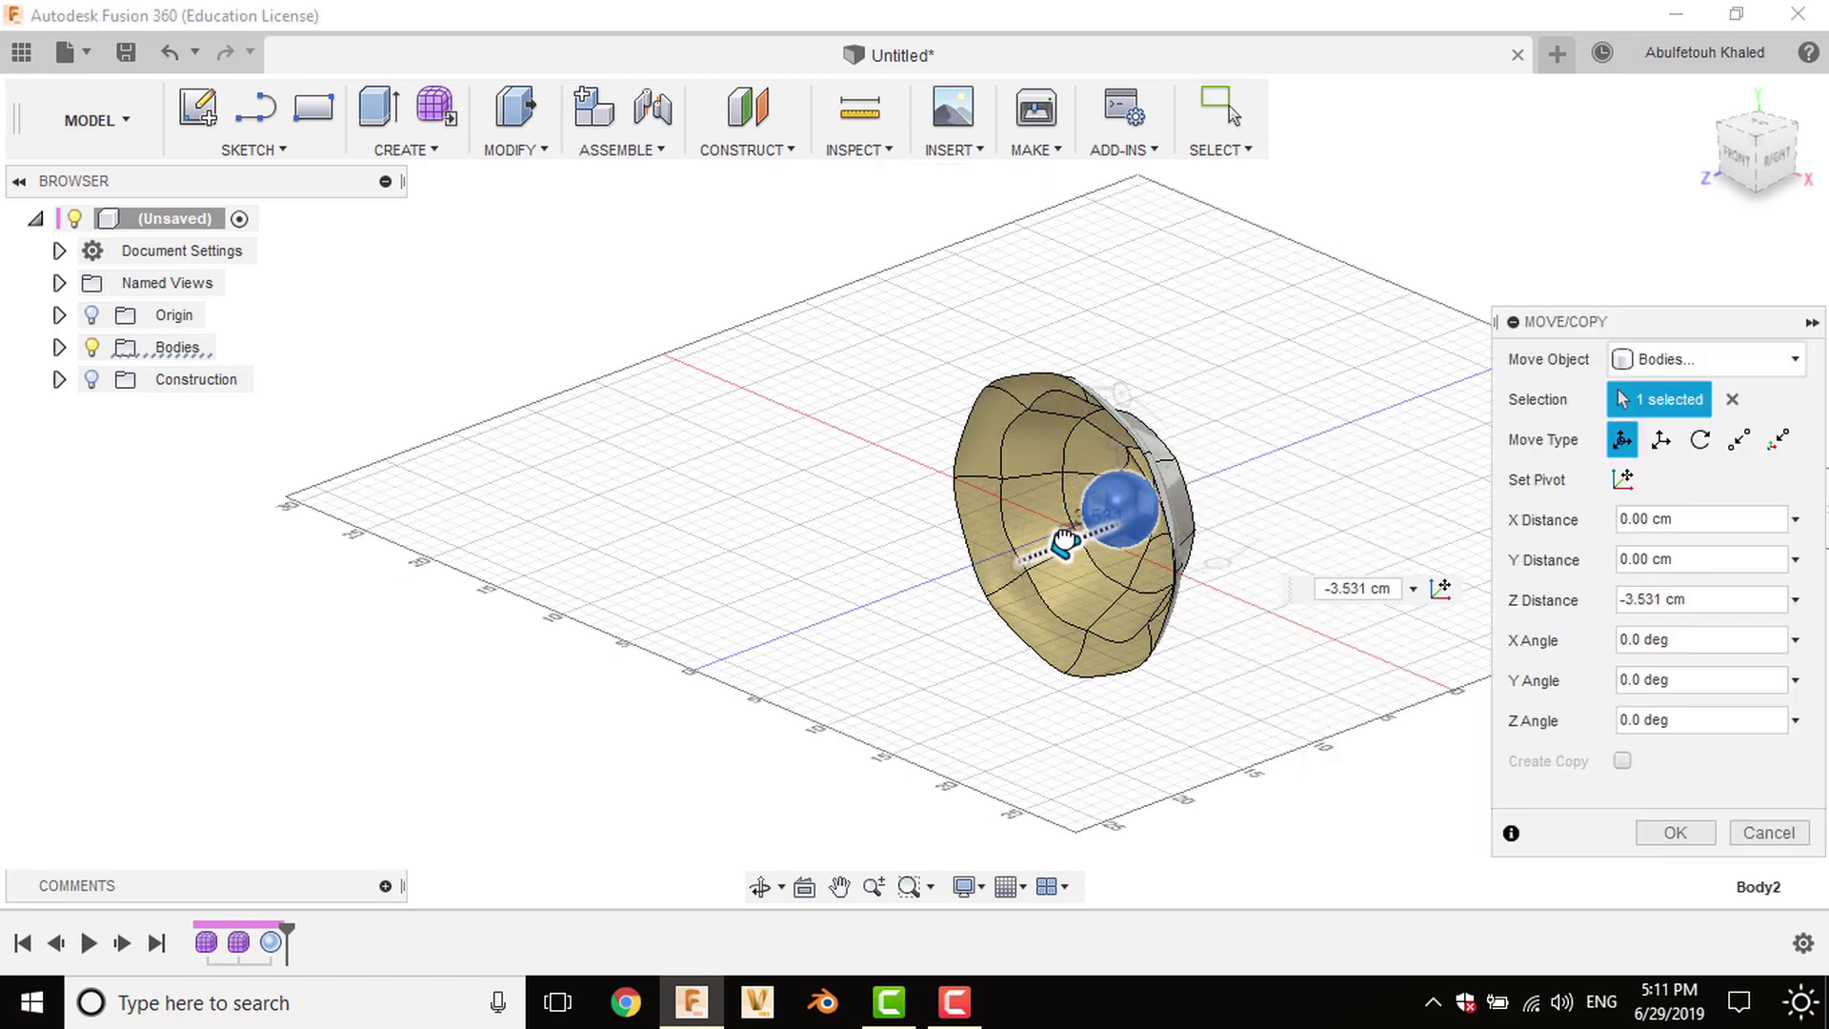
left_click(1674, 833)
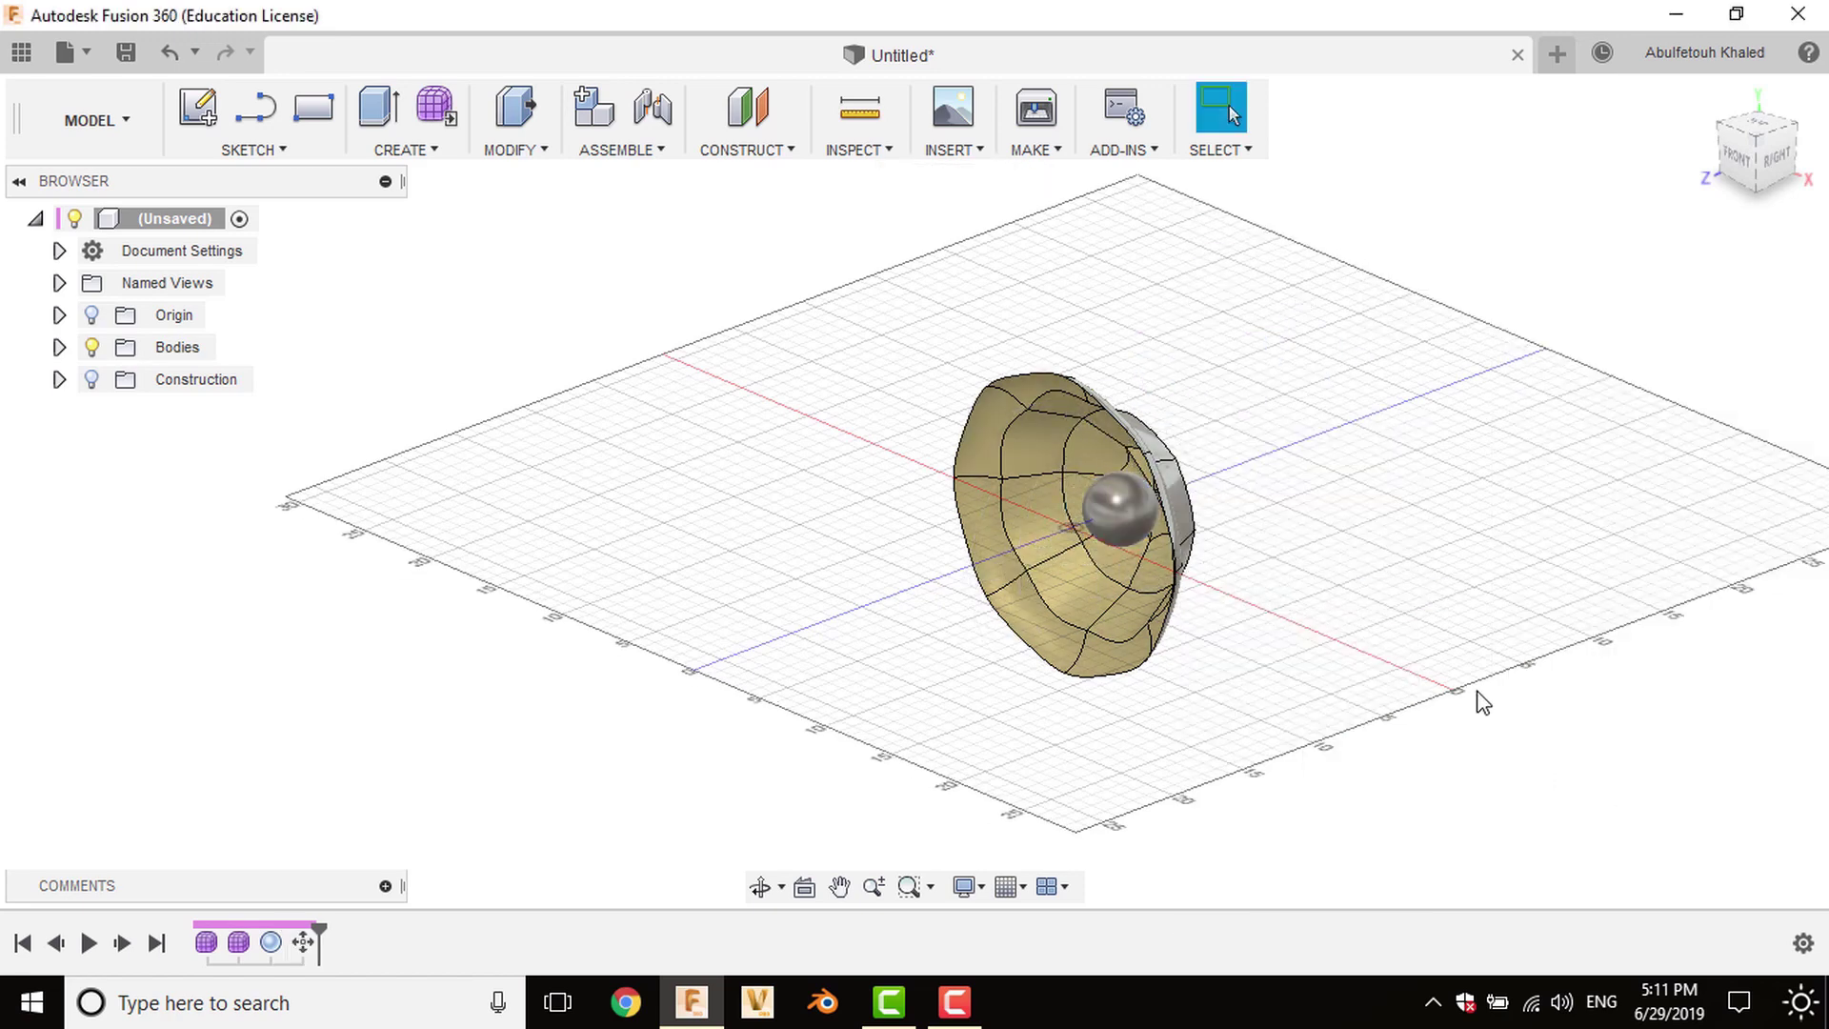
Browse the appearance library down to the Emissive folder.
key("a")
scroll(1392, 624, "down", 3)
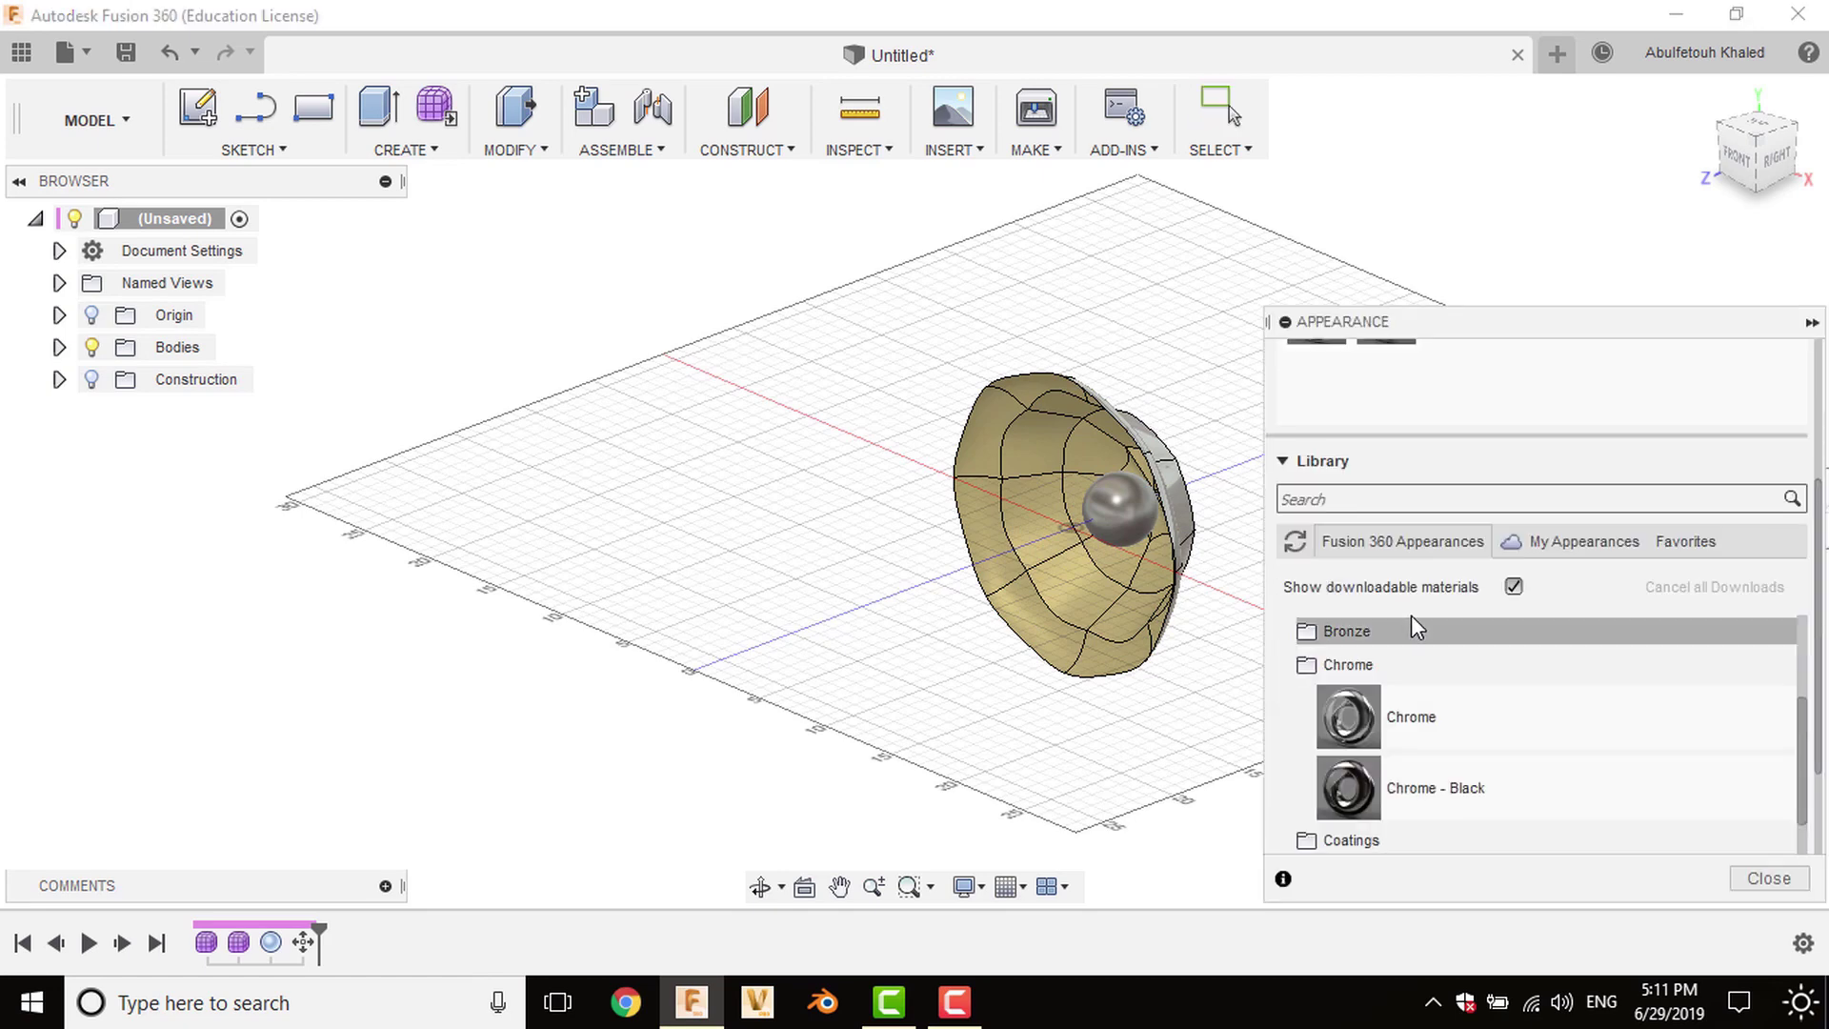
scroll(1408, 621, "down", 4)
scroll(1409, 629, "down", 2)
scroll(1451, 703, "down", 2)
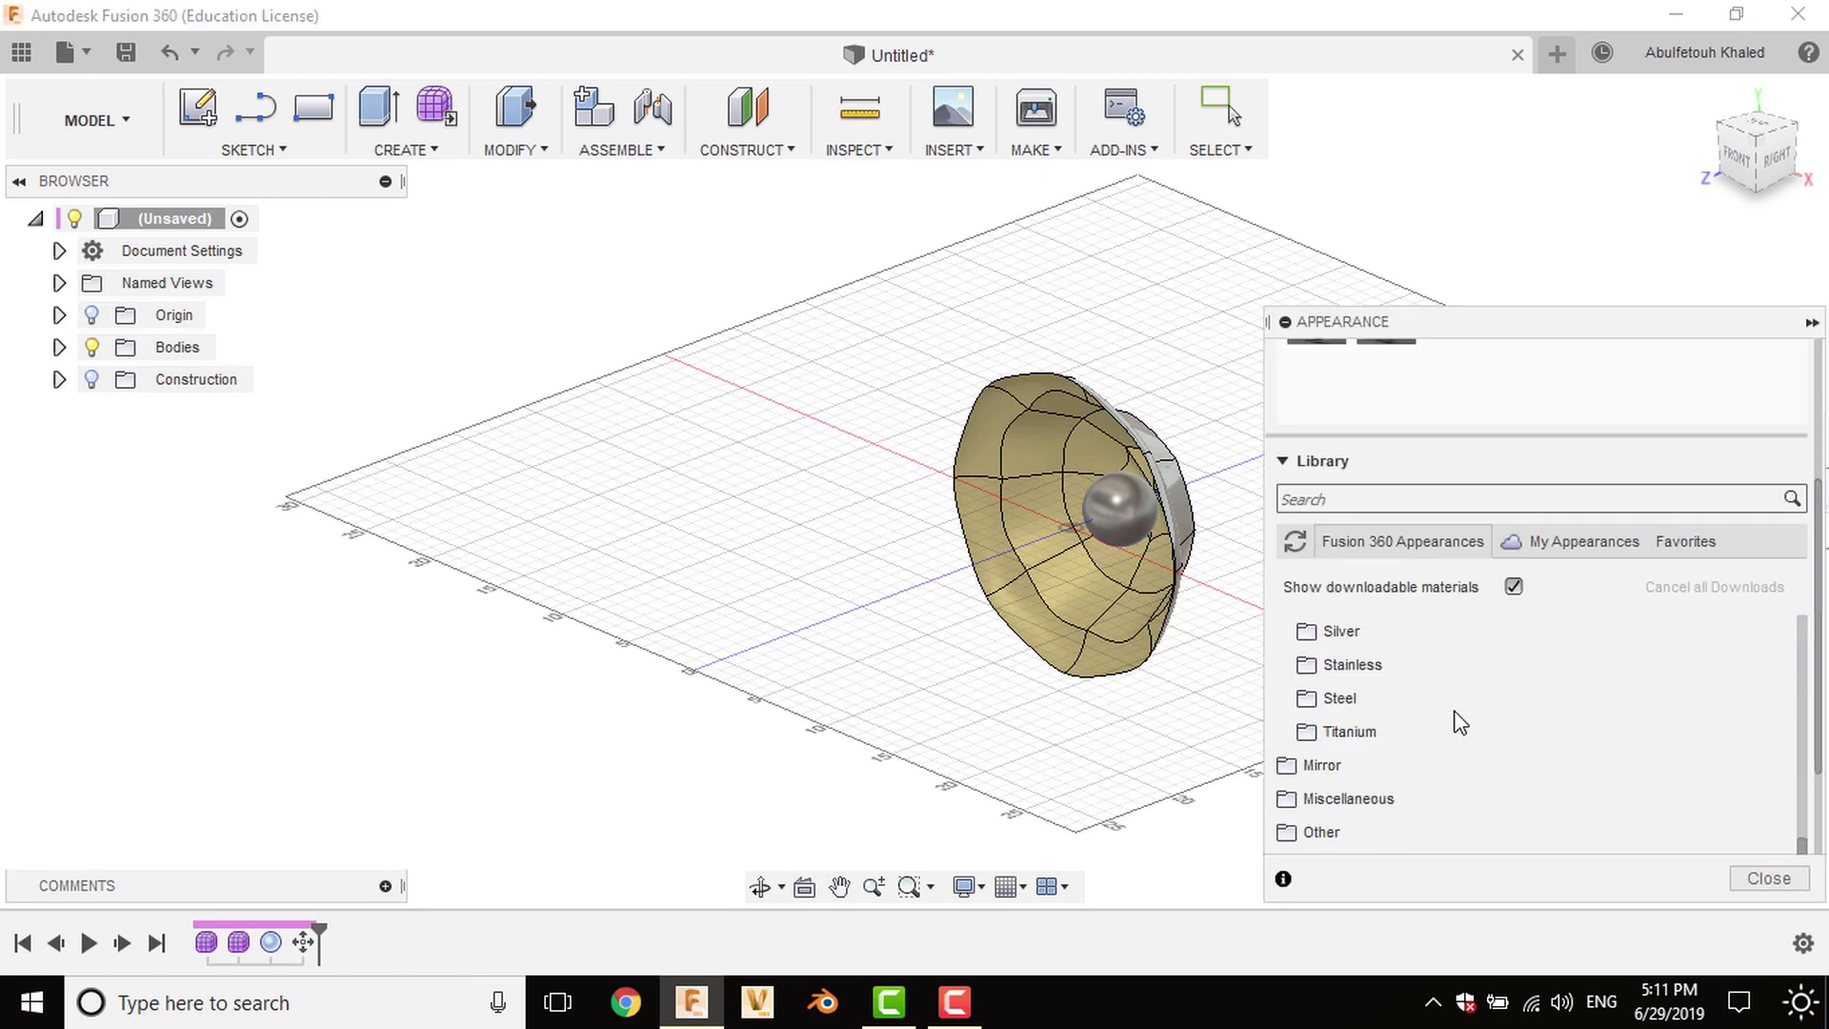
left_click(1347, 799)
scroll(1420, 753, "down", 3)
left_click(1413, 739)
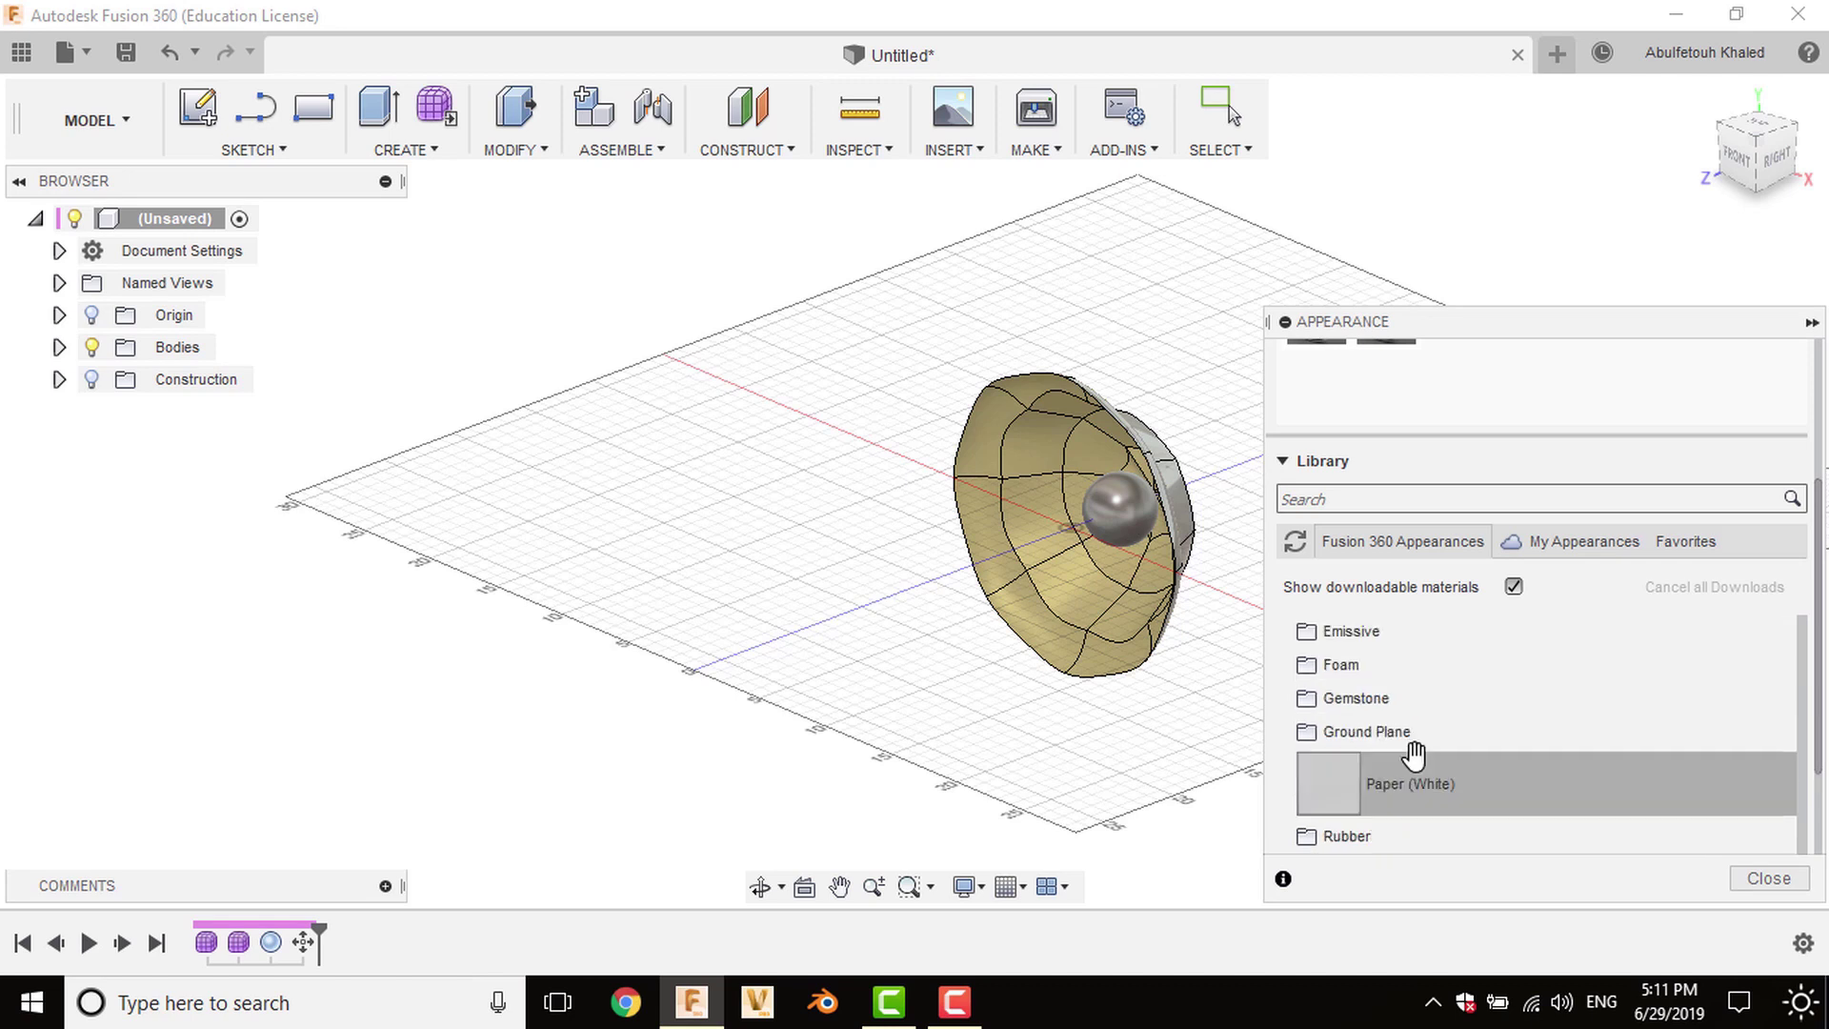
scroll(1390, 679, "down", 1)
scroll(1419, 734, "up", 1)
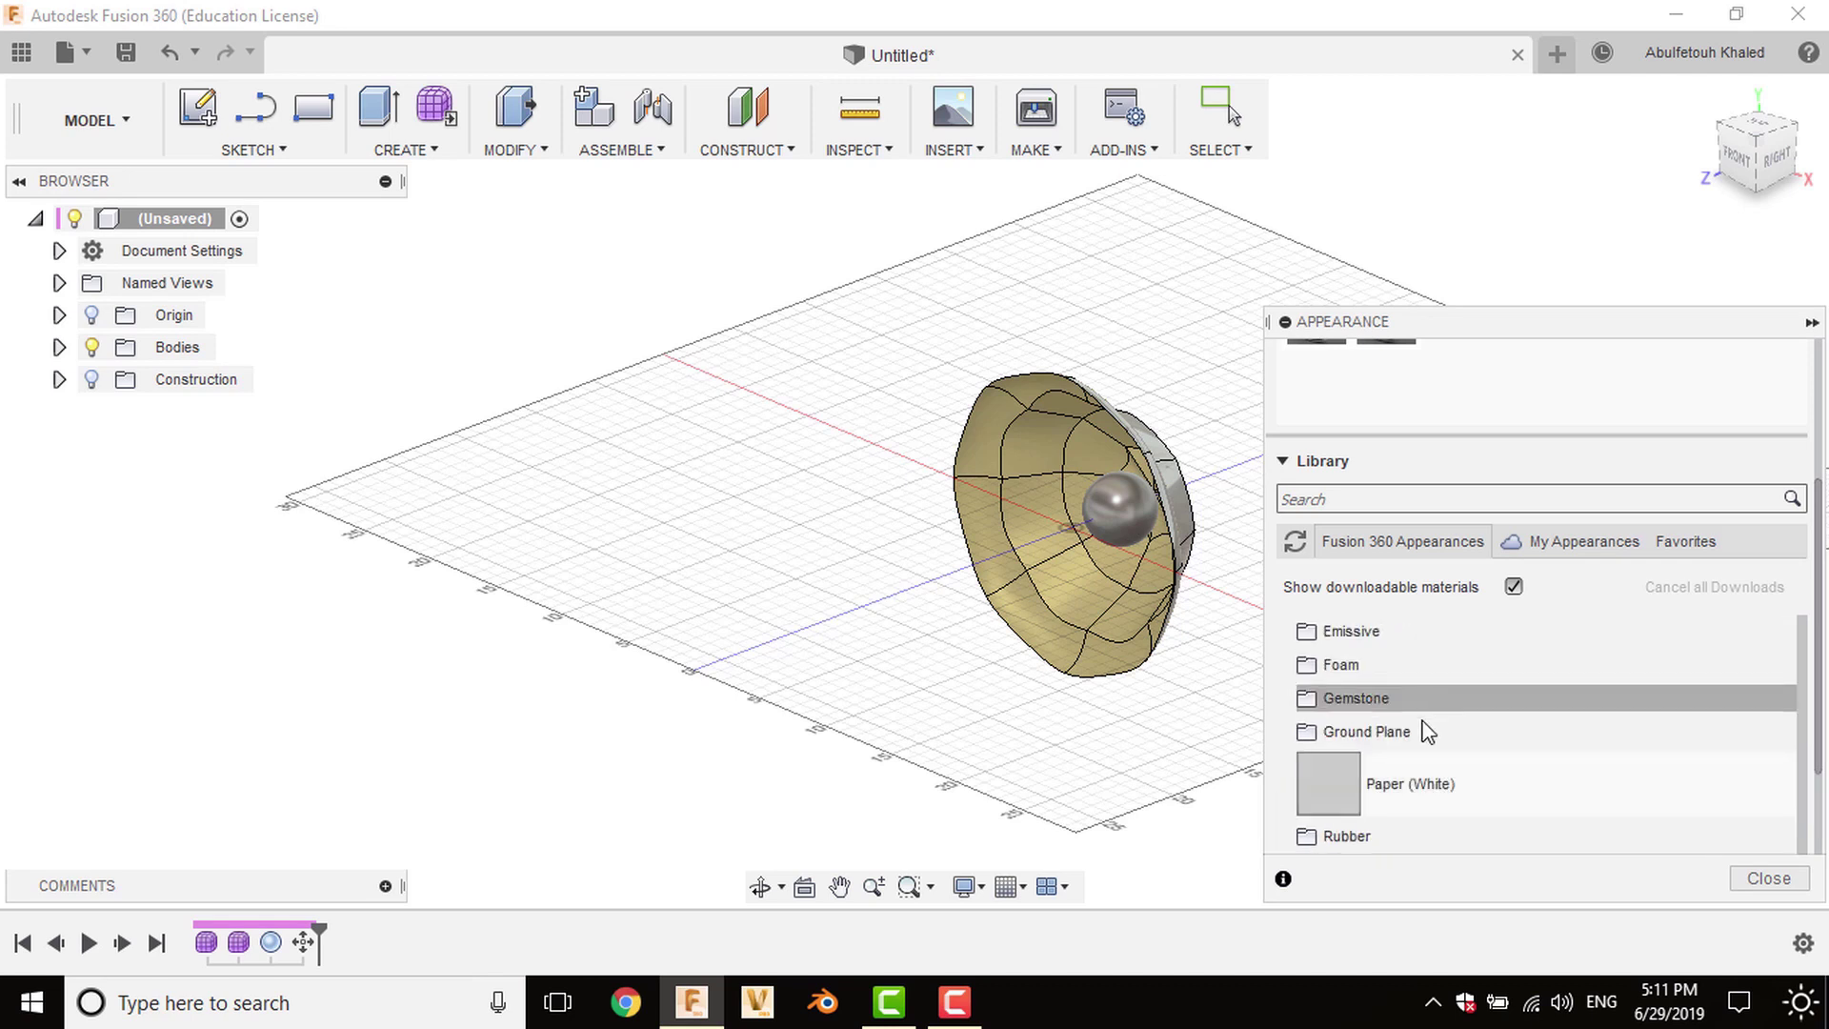
left_click(1368, 633)
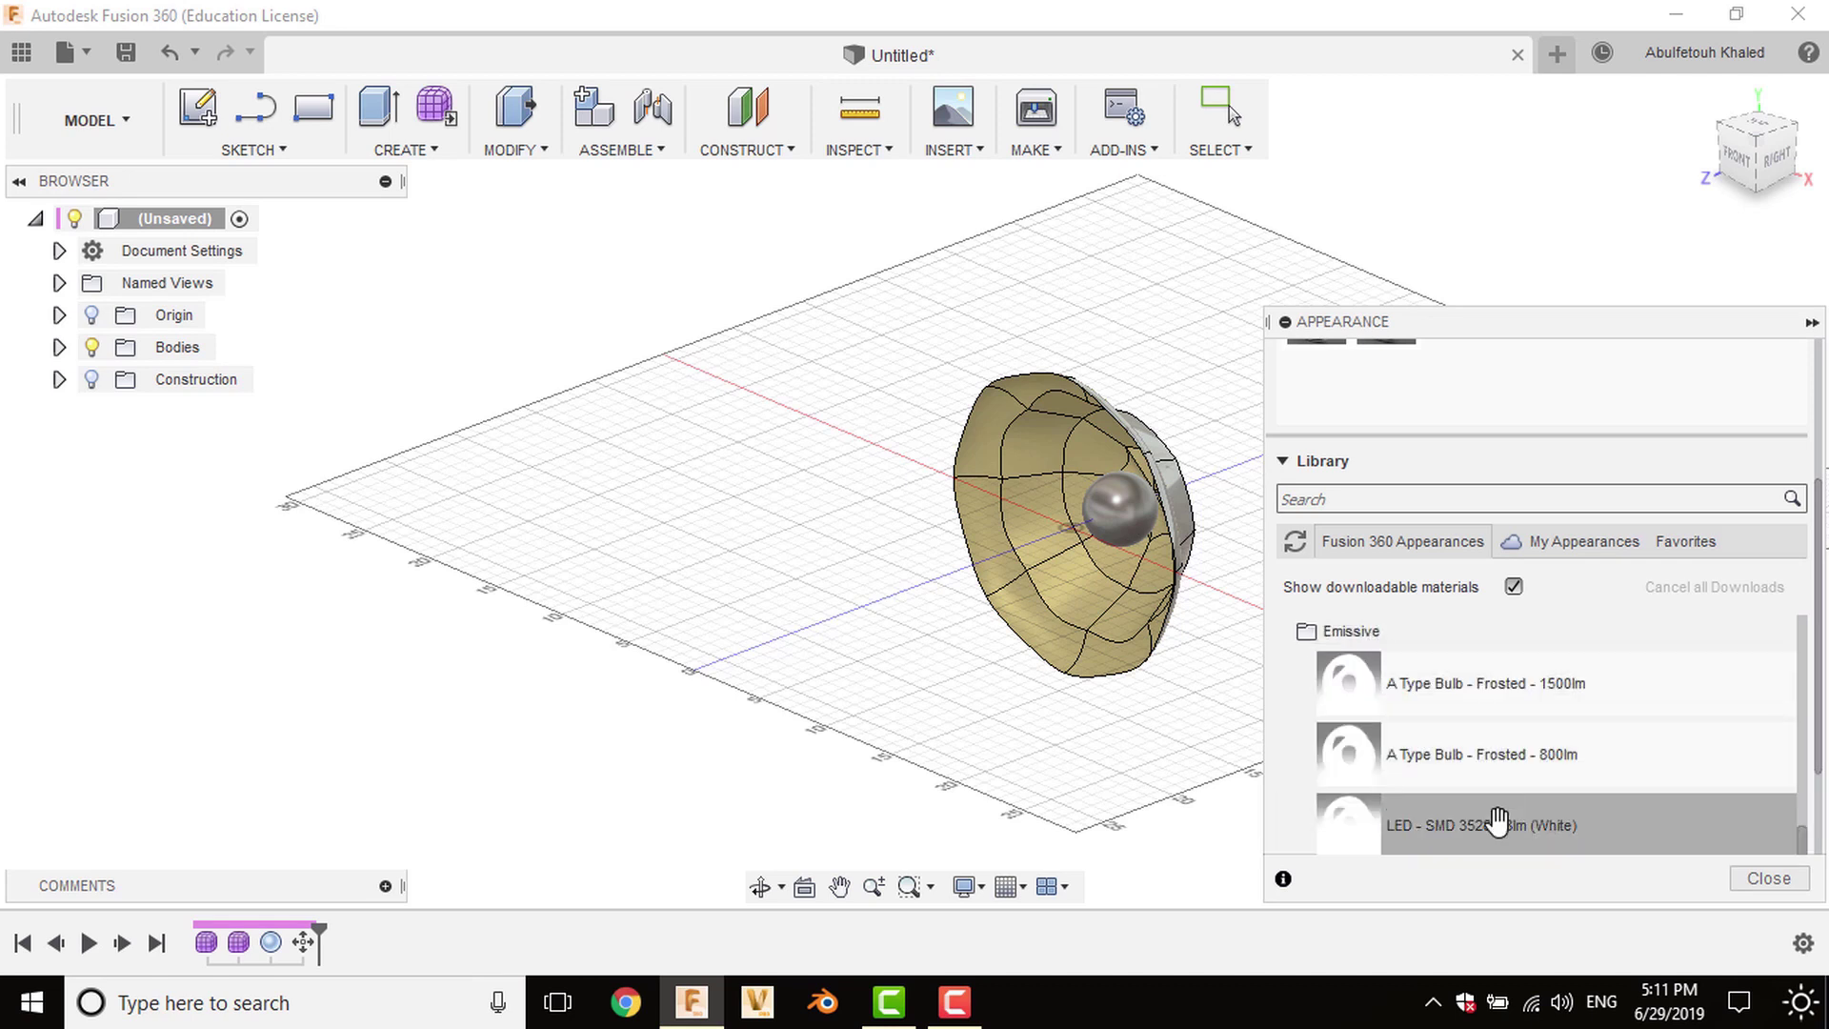
Apply 'LED - SMD 3528 - 8lm (White)' to the sphere and close the library.
left_click_drag(1498, 822, 1129, 539)
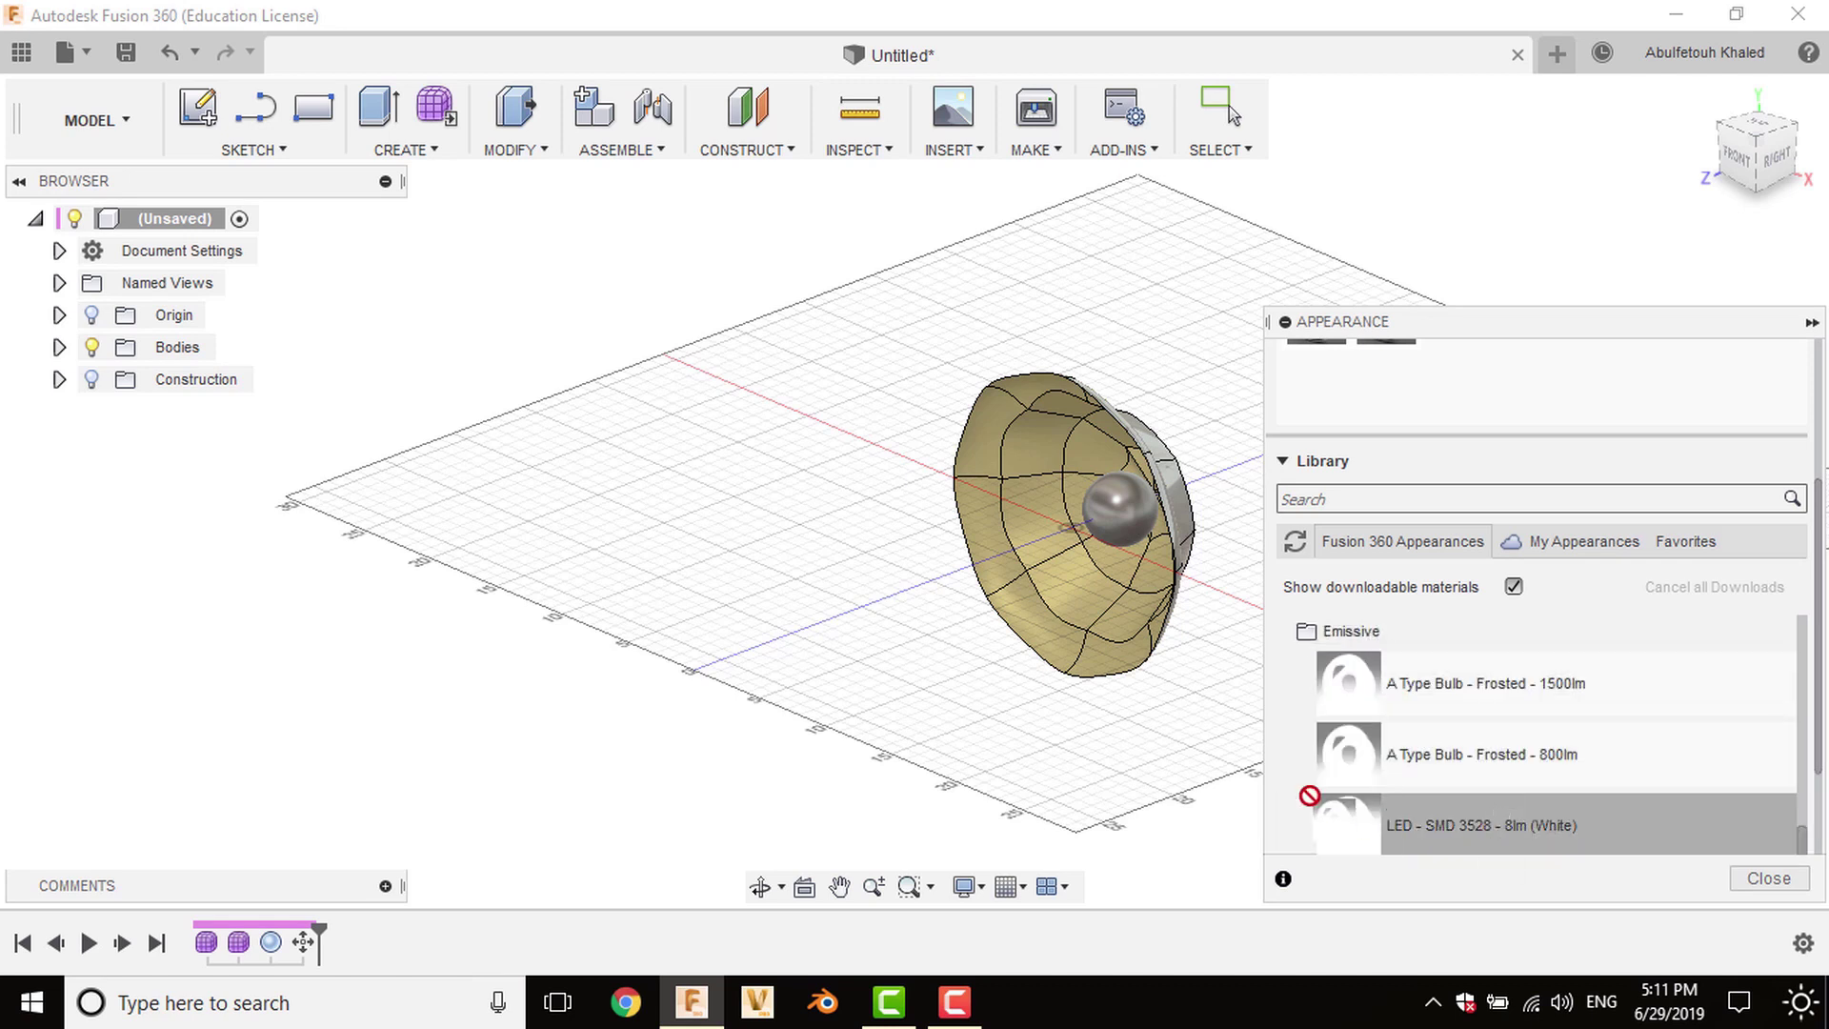
right_click(812, 493)
left_click(895, 481)
Start an in-canvas render in the RENDER workspace, collapse the gallery, and orbit to the front.
left_click(93, 122)
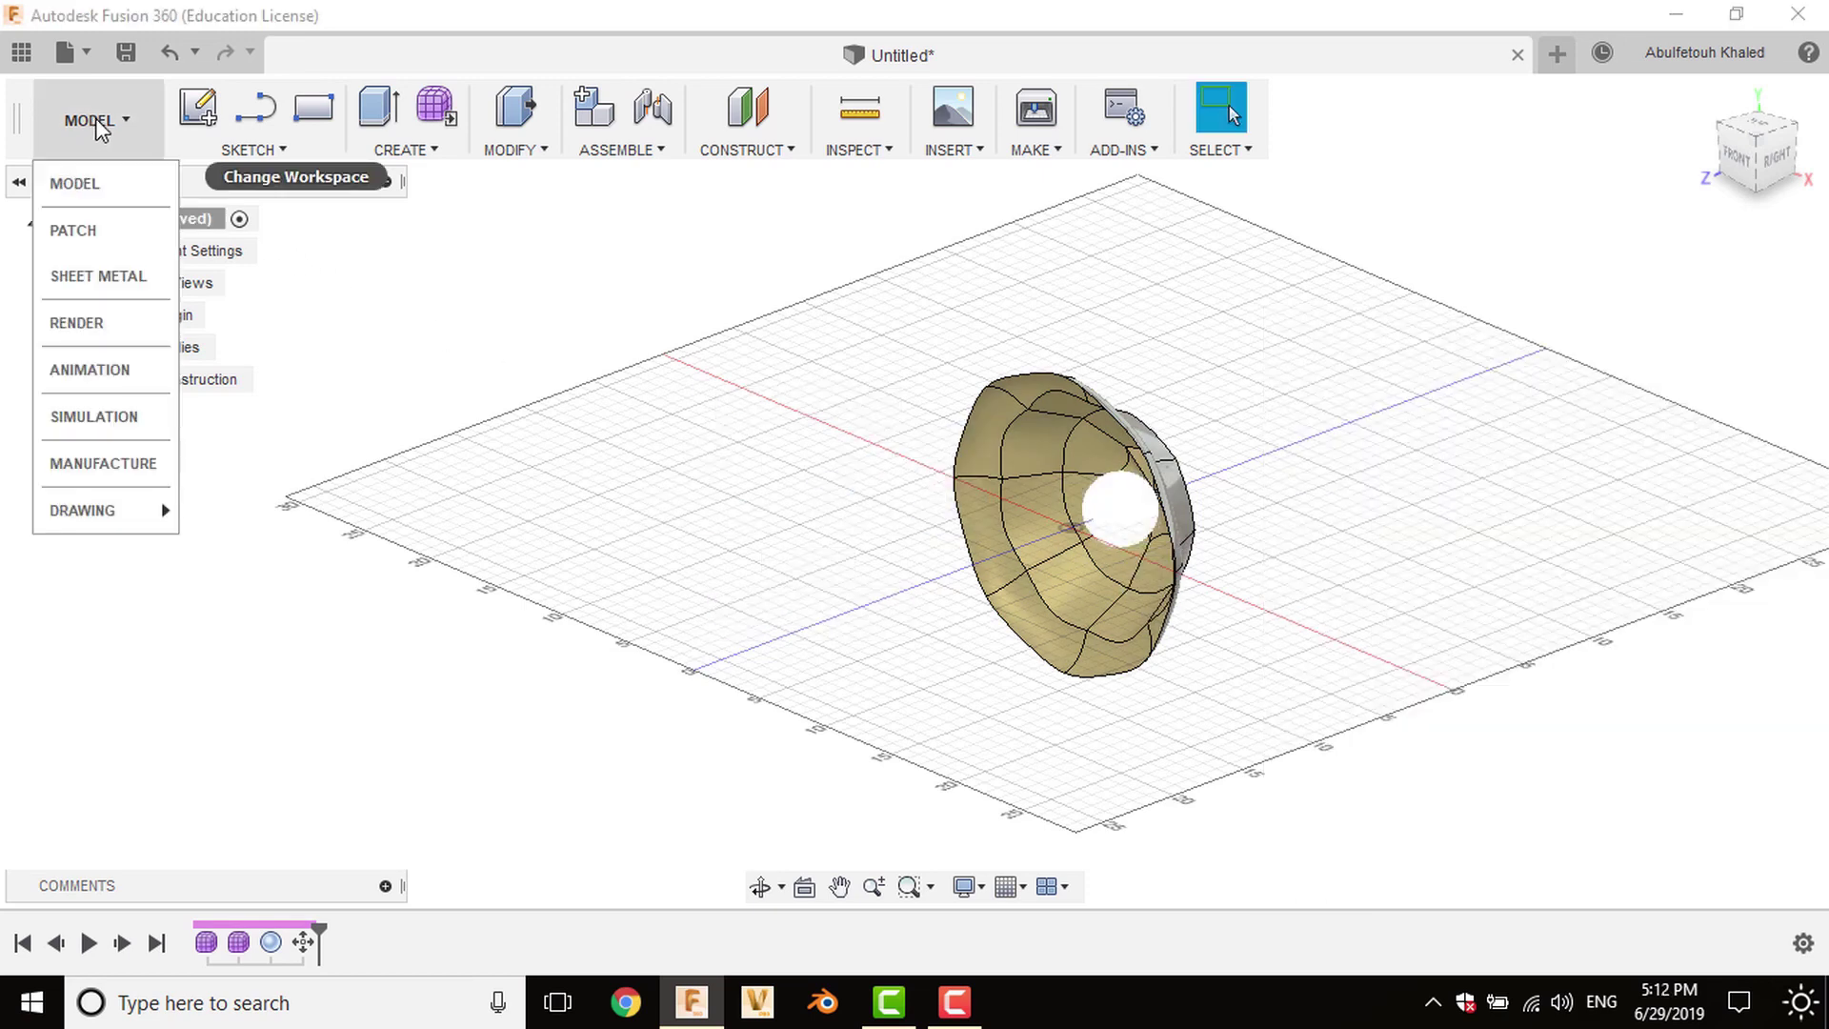
left_click(104, 319)
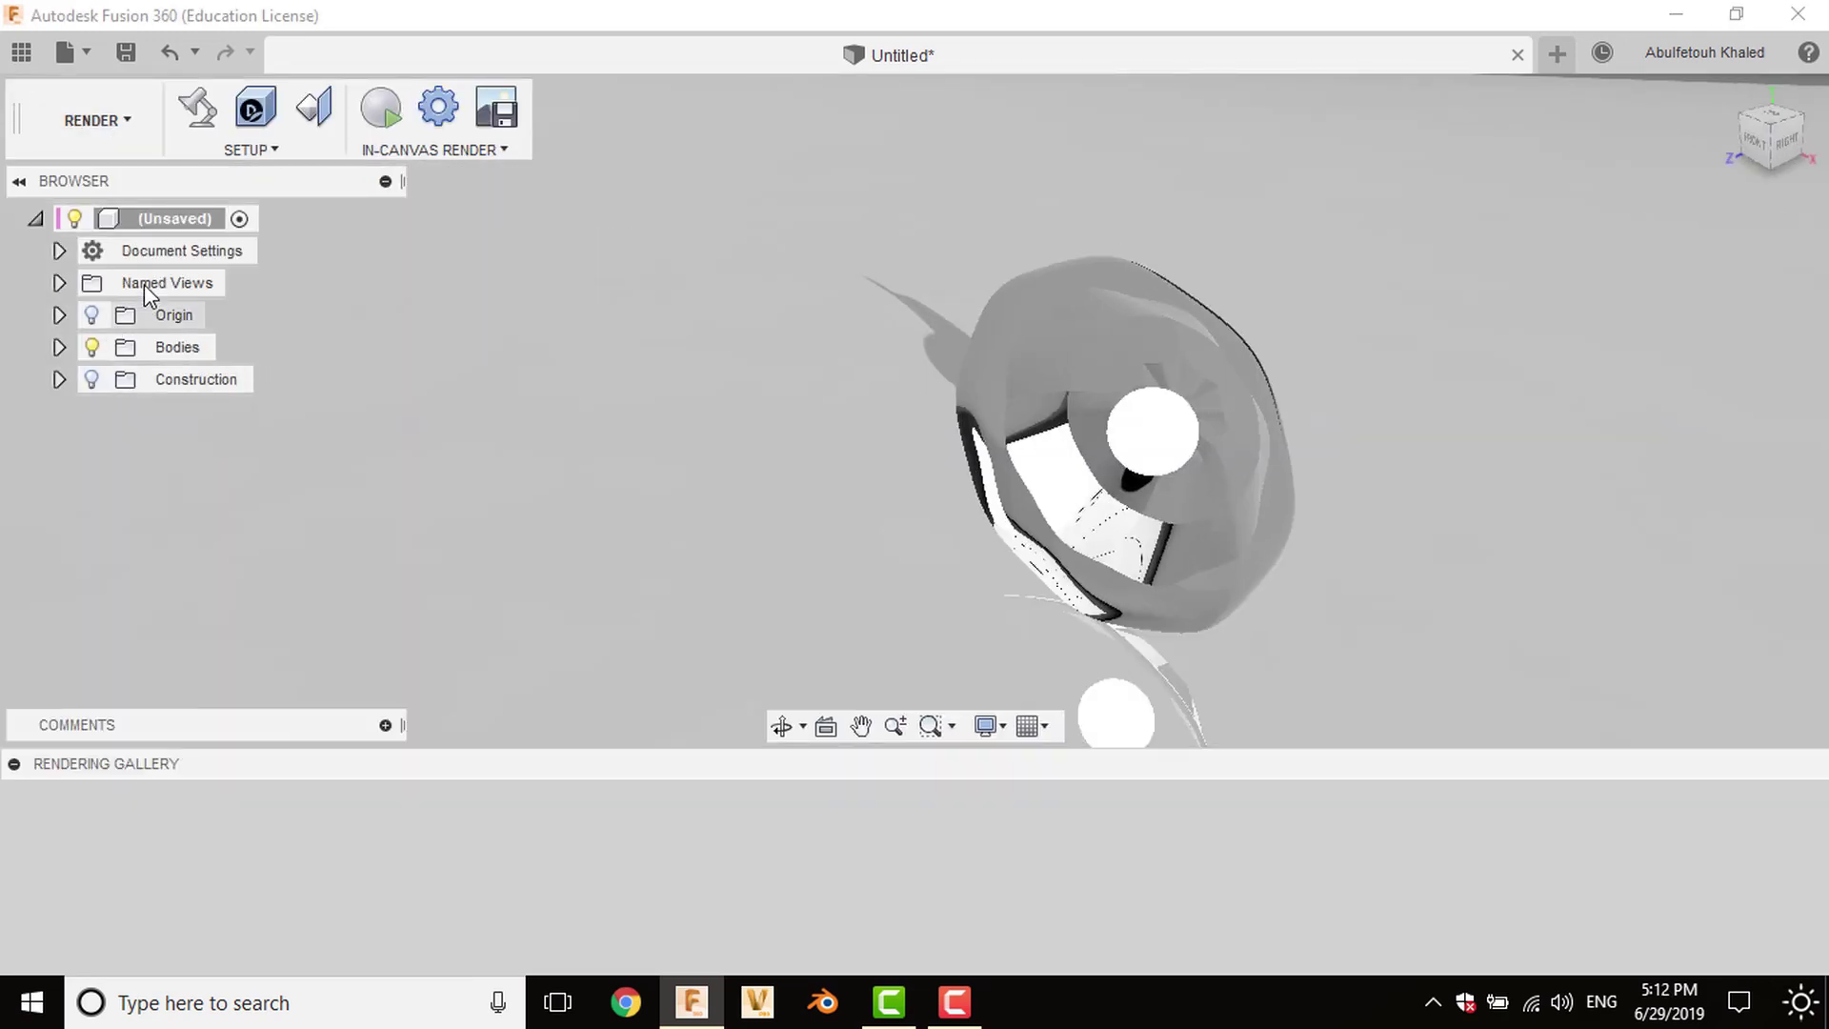
left_click(381, 112)
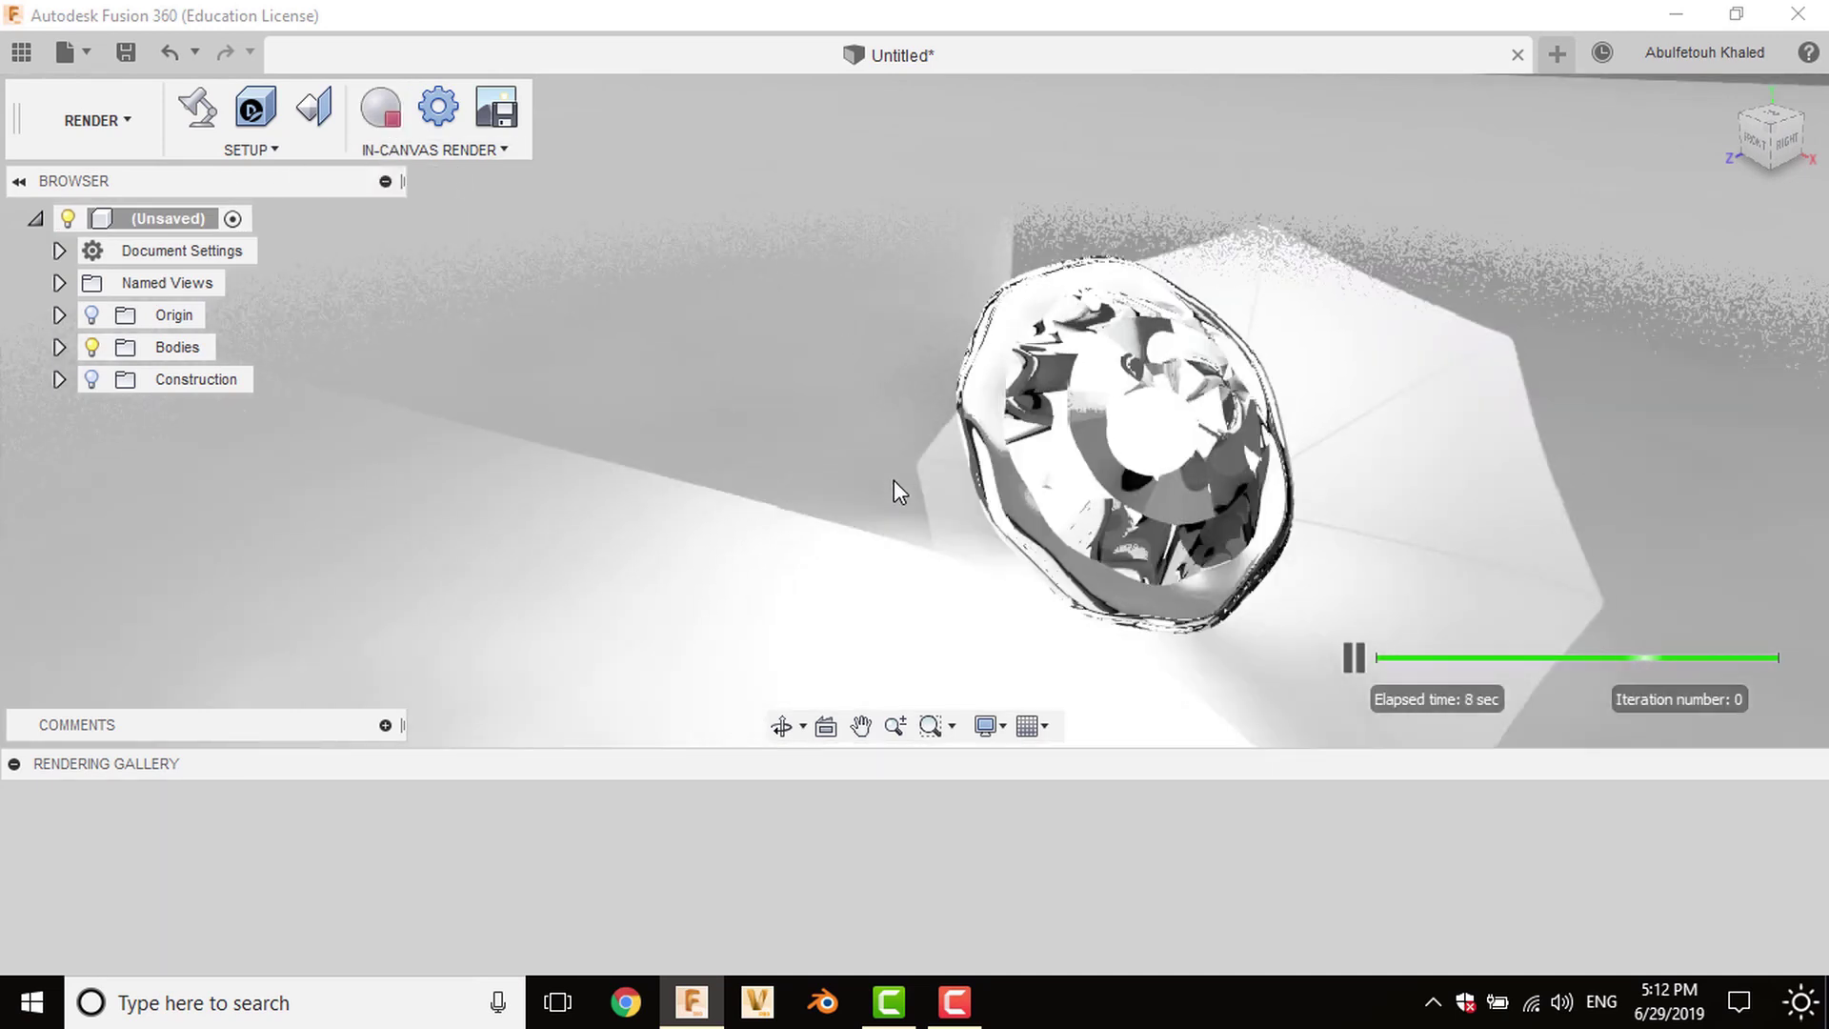
left_click(66, 767)
mouse_move(821, 619)
middle_mouse_down("shift")
mouse_move(845, 584)
mouse_move(930, 576)
mouse_move(1197, 620)
middle_mouse_up("shift")
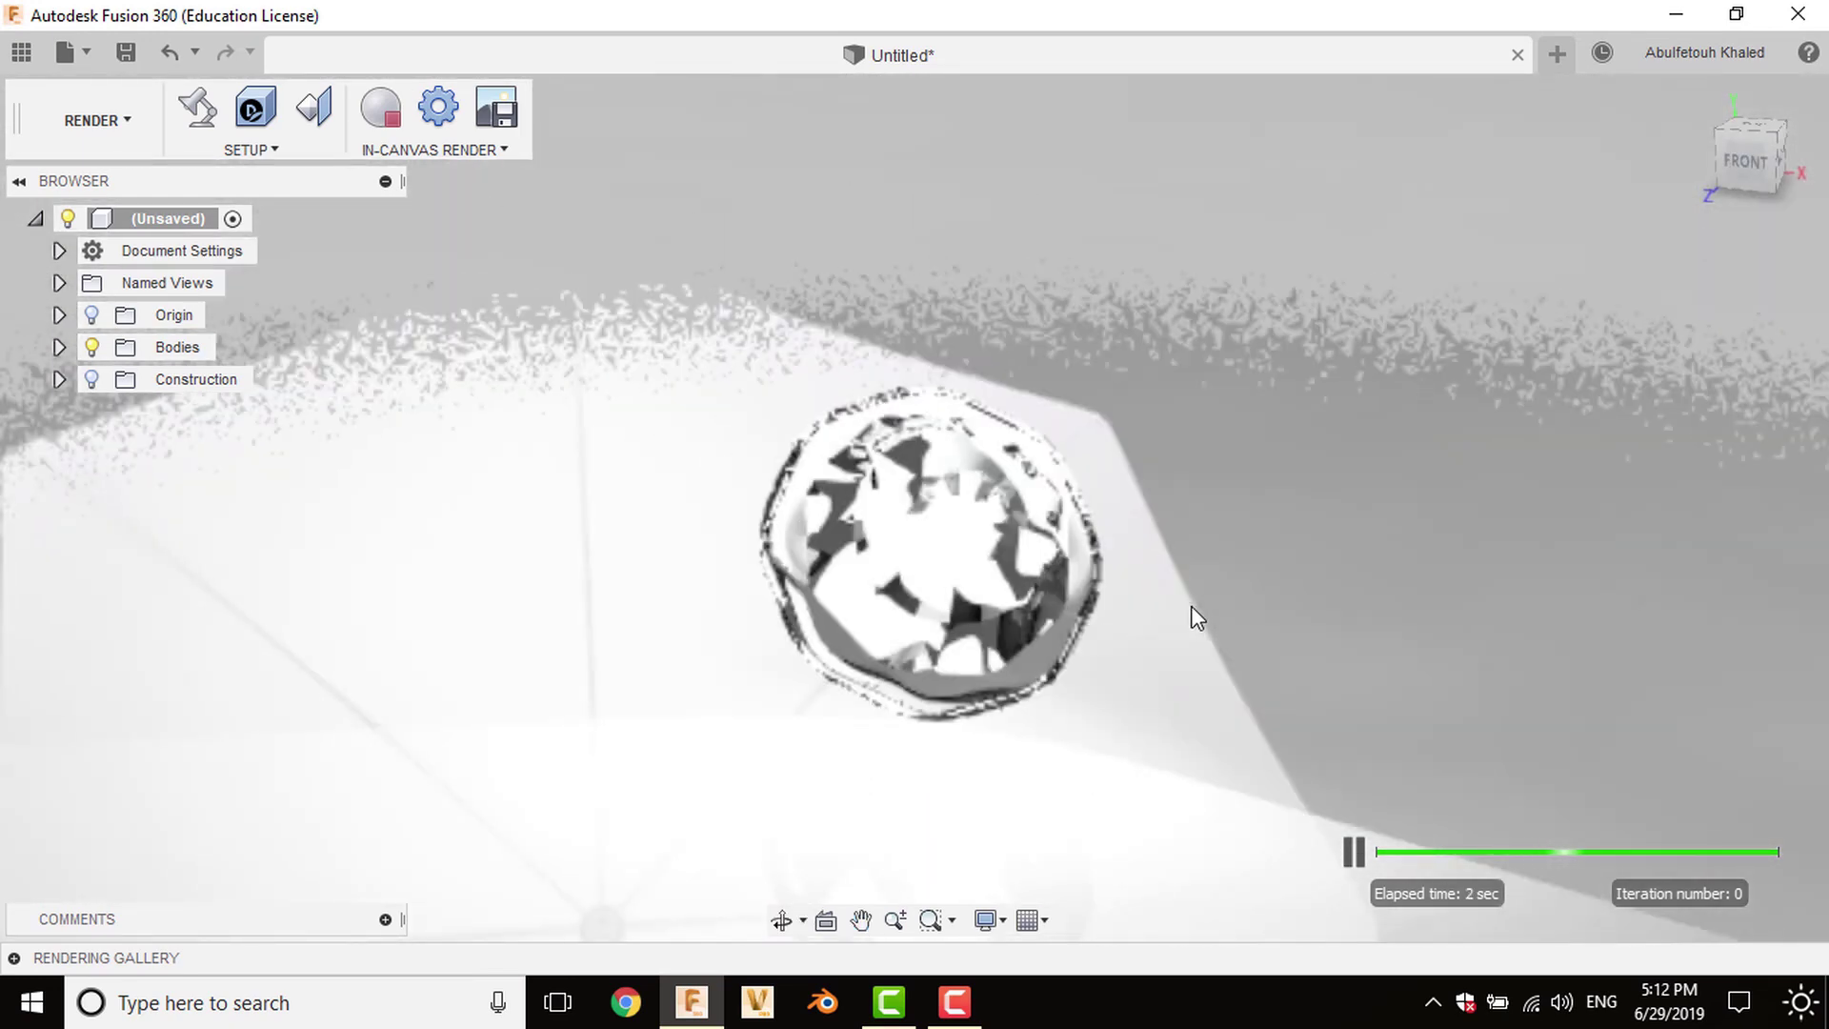